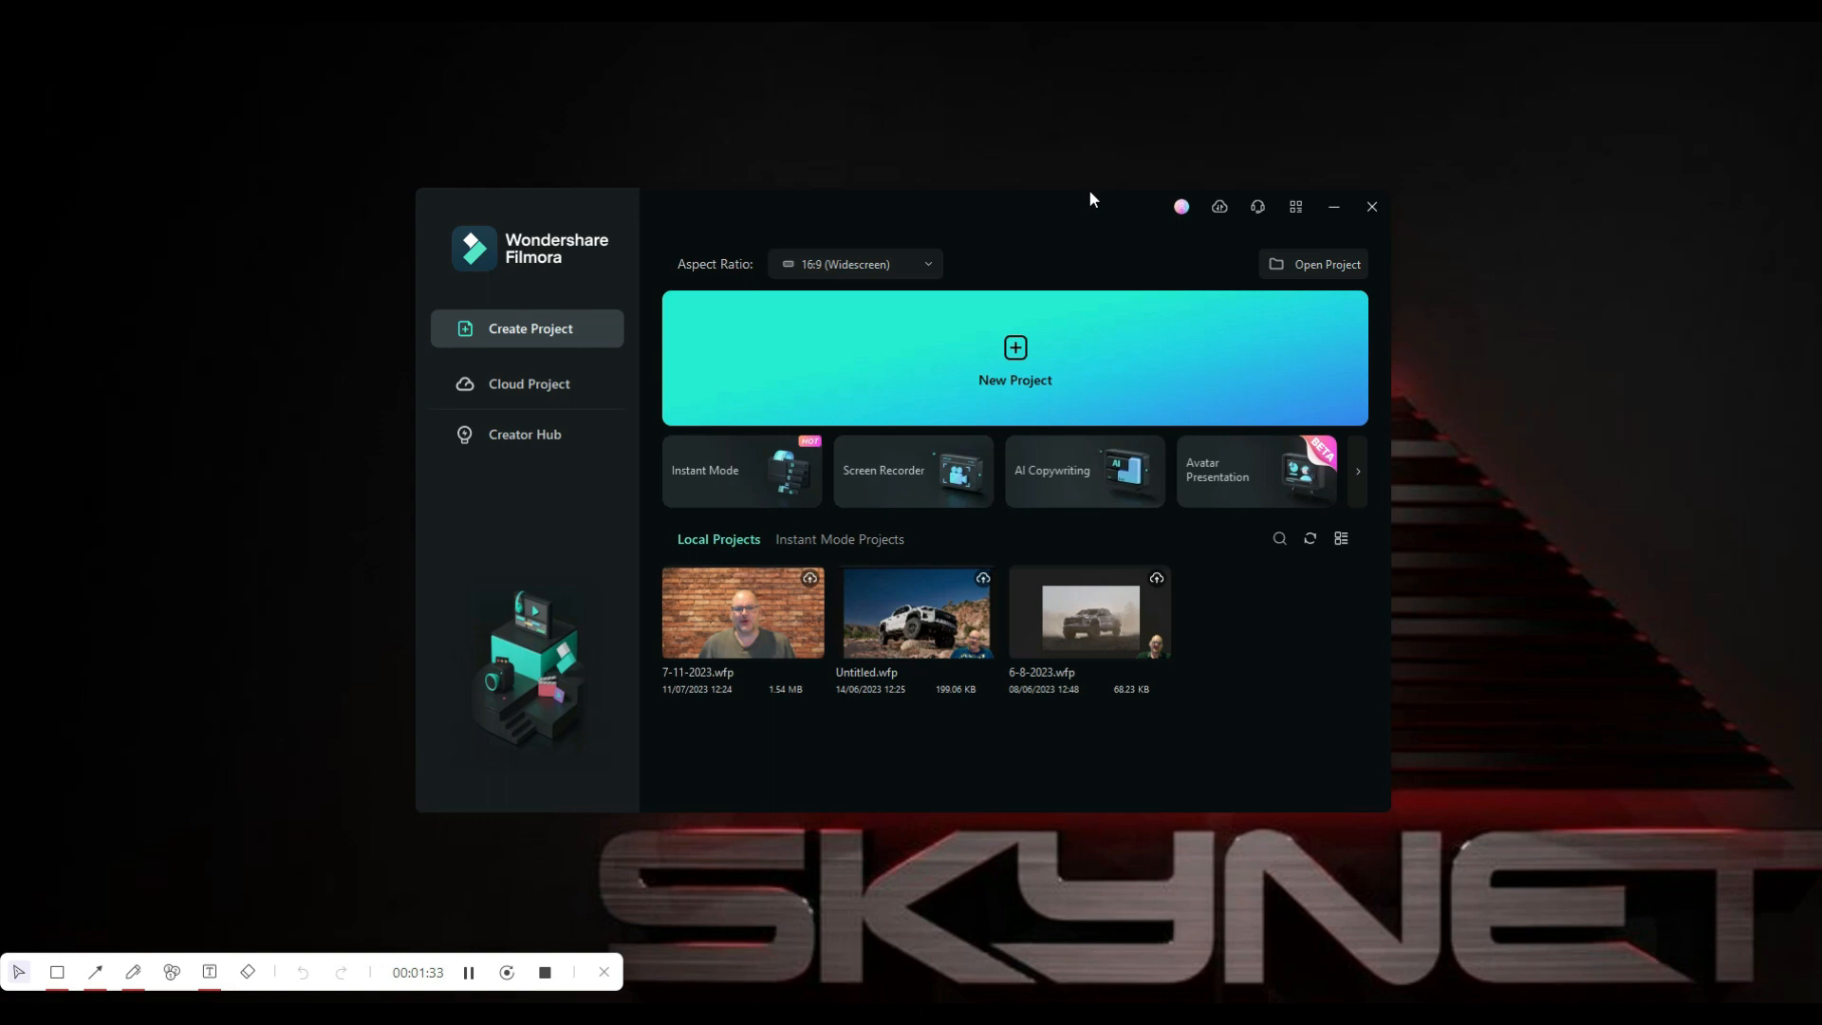
# Step: Open the WIN_20230724_14_38_49_Pro video from the Camera Roll folder in Silence Detection
pyautogui.click(1360, 475)
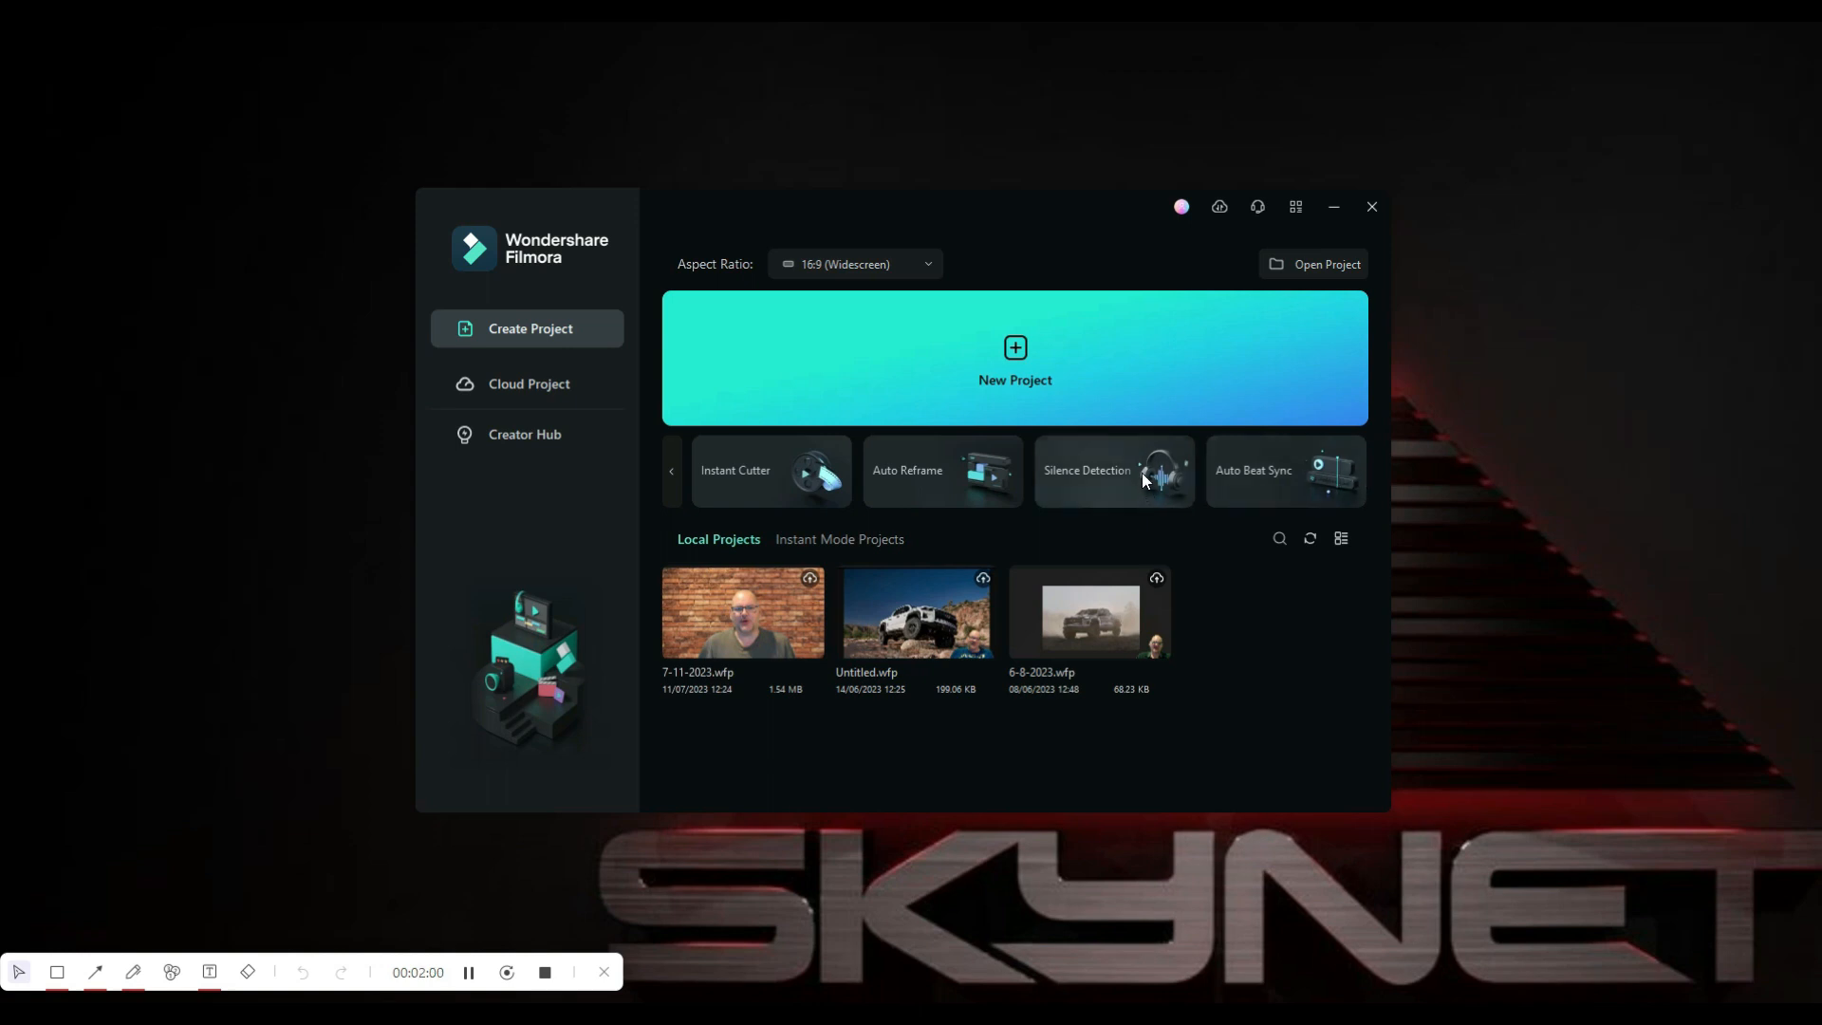
pyautogui.click(1096, 467)
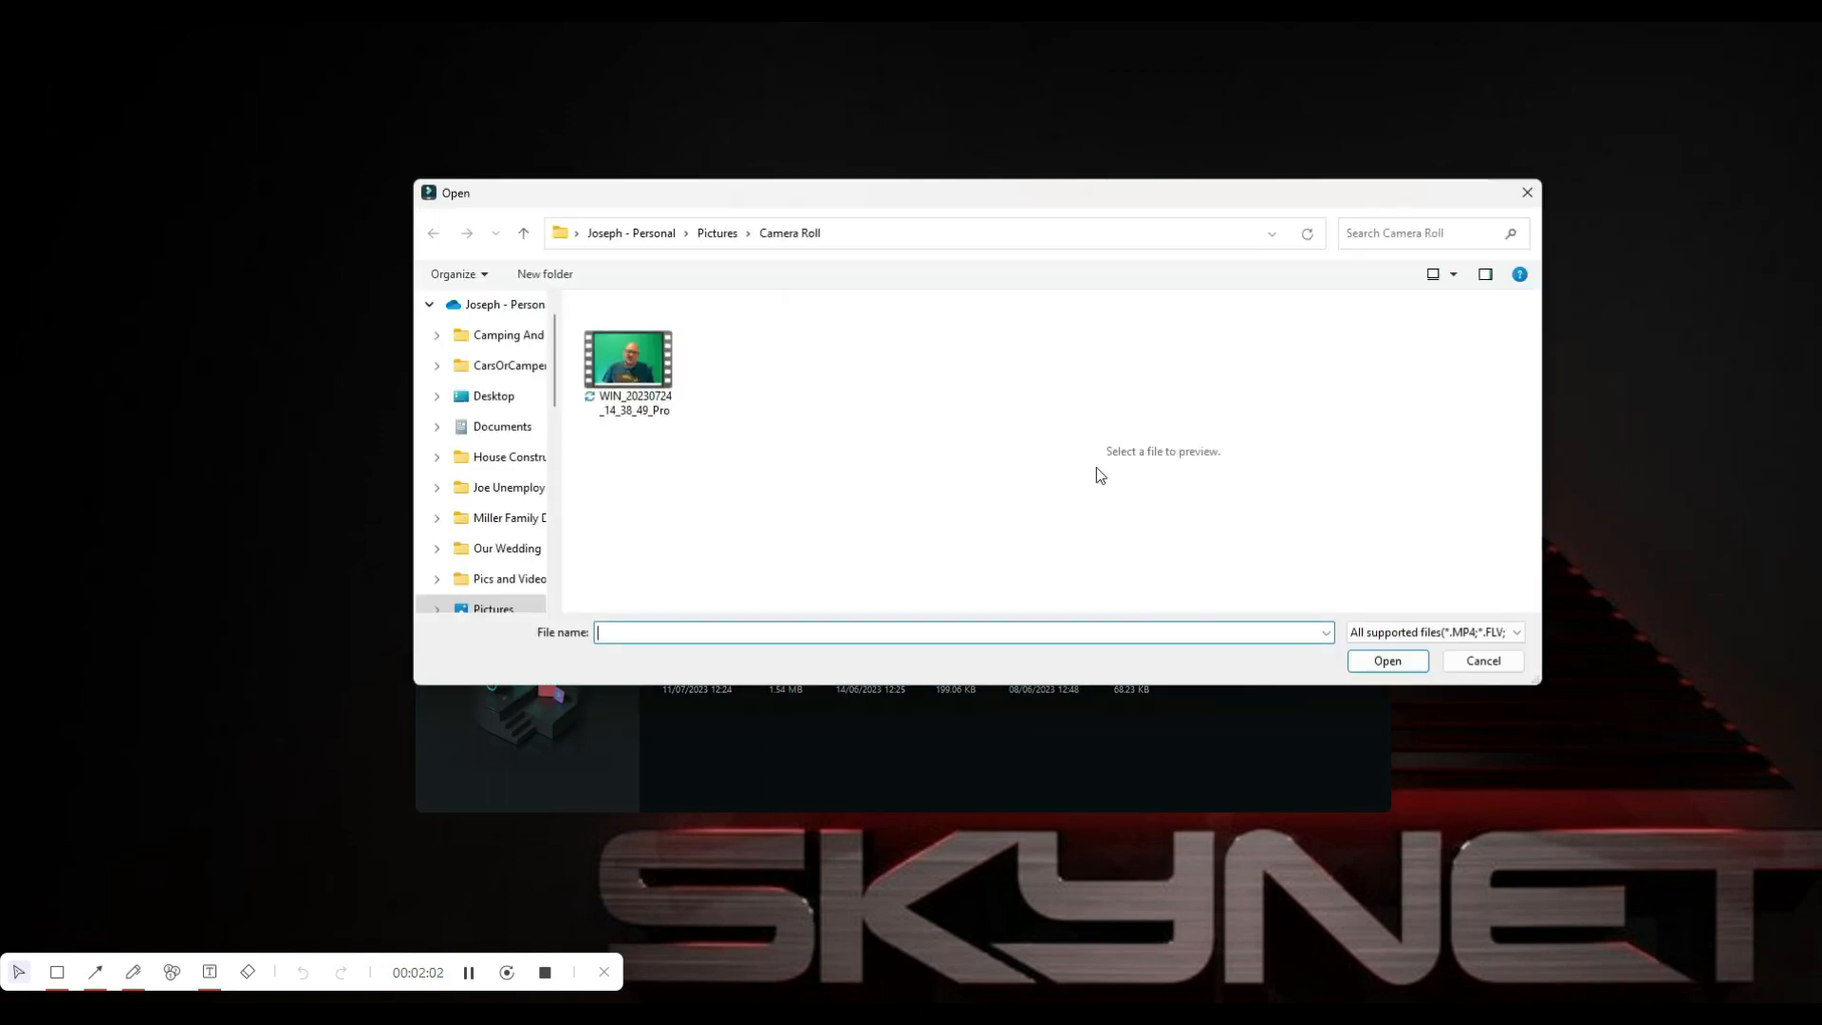
pyautogui.doubleClick(622, 362)
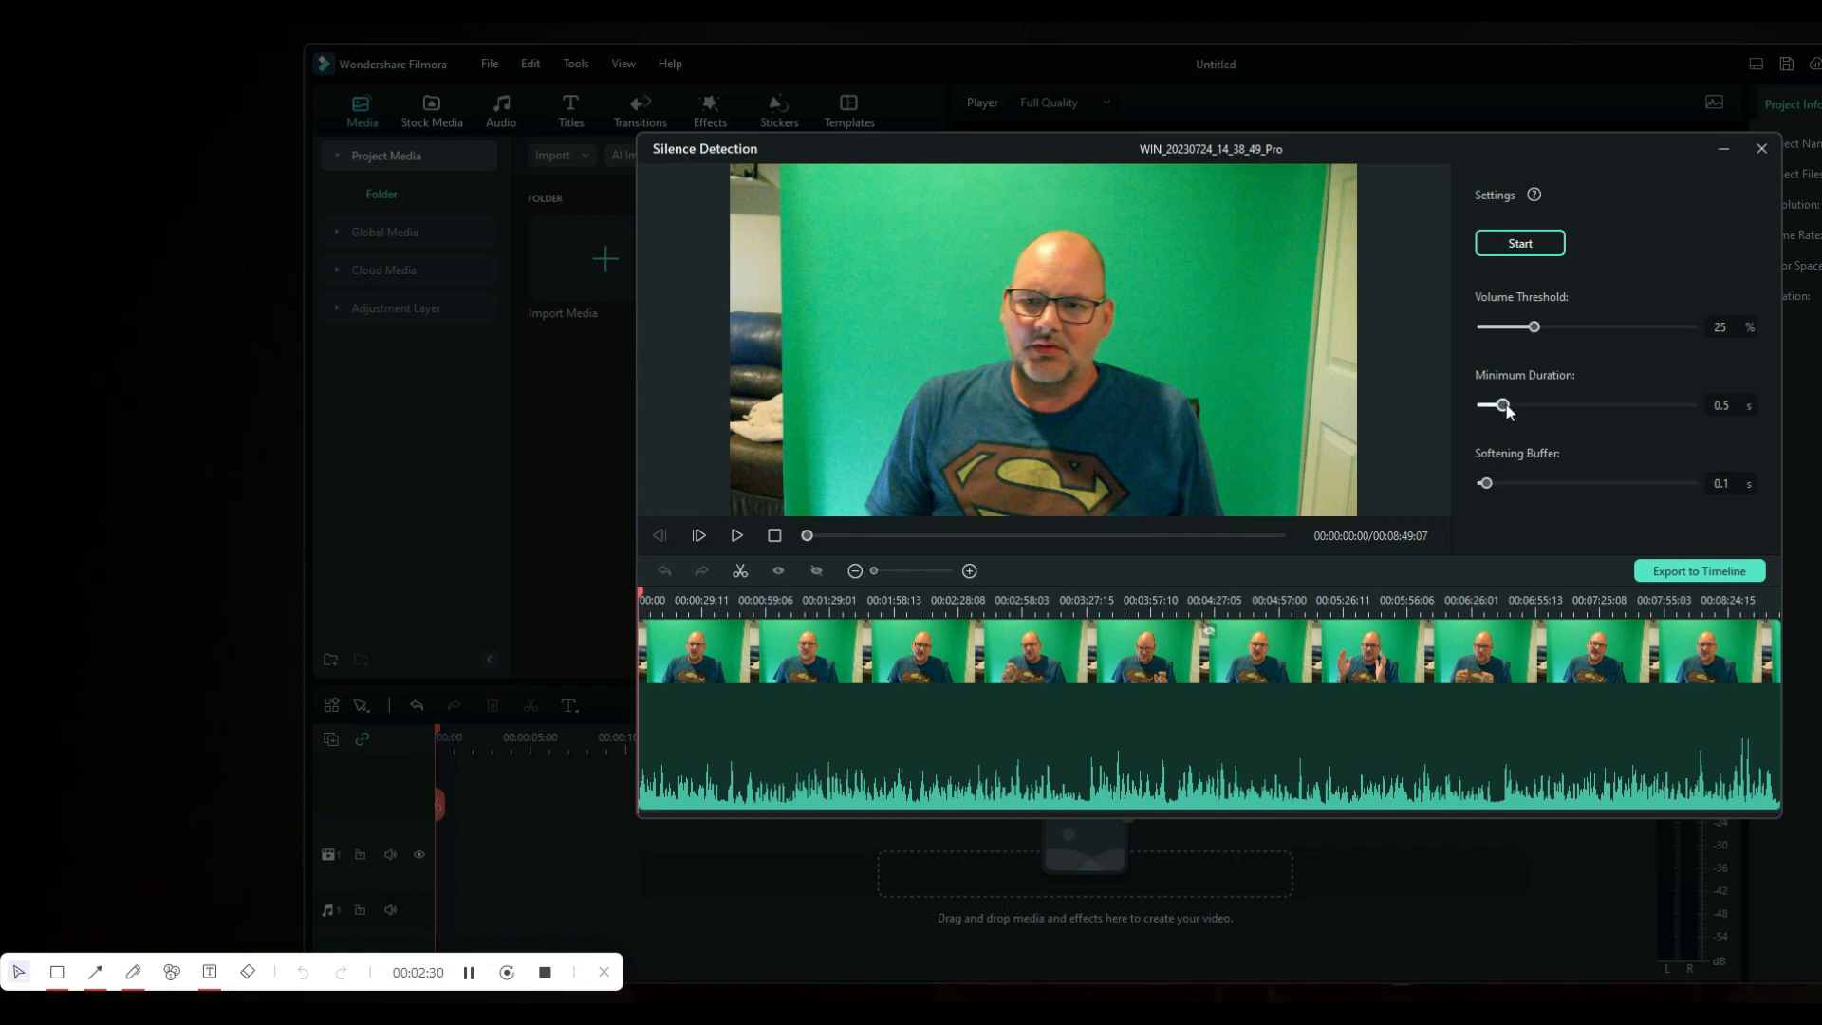
# Step: Set the minimum duration to 0.9 s and the softening buffer to 0.5 s, and run the silence detection on the video
pyautogui.moveTo(1506, 410); pyautogui.dragTo(1524, 412)
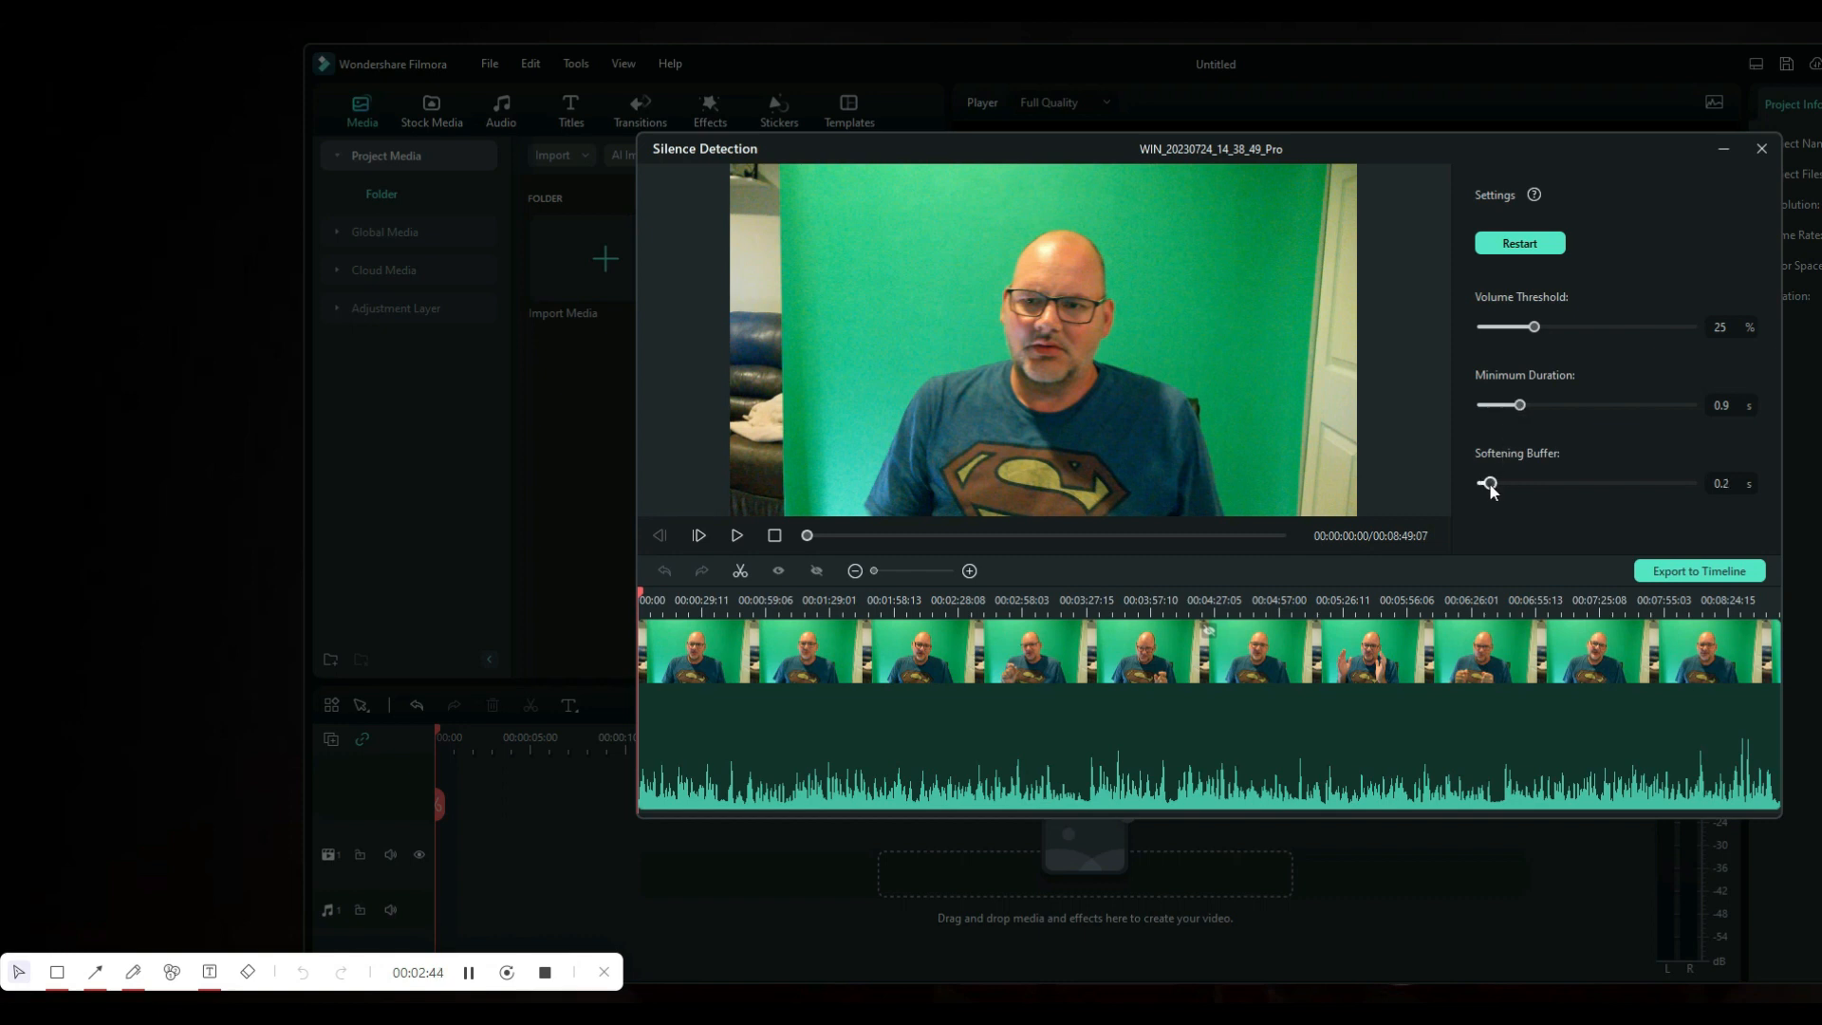
pyautogui.moveTo(1490, 485); pyautogui.dragTo(1505, 484)
pyautogui.click(1517, 244)
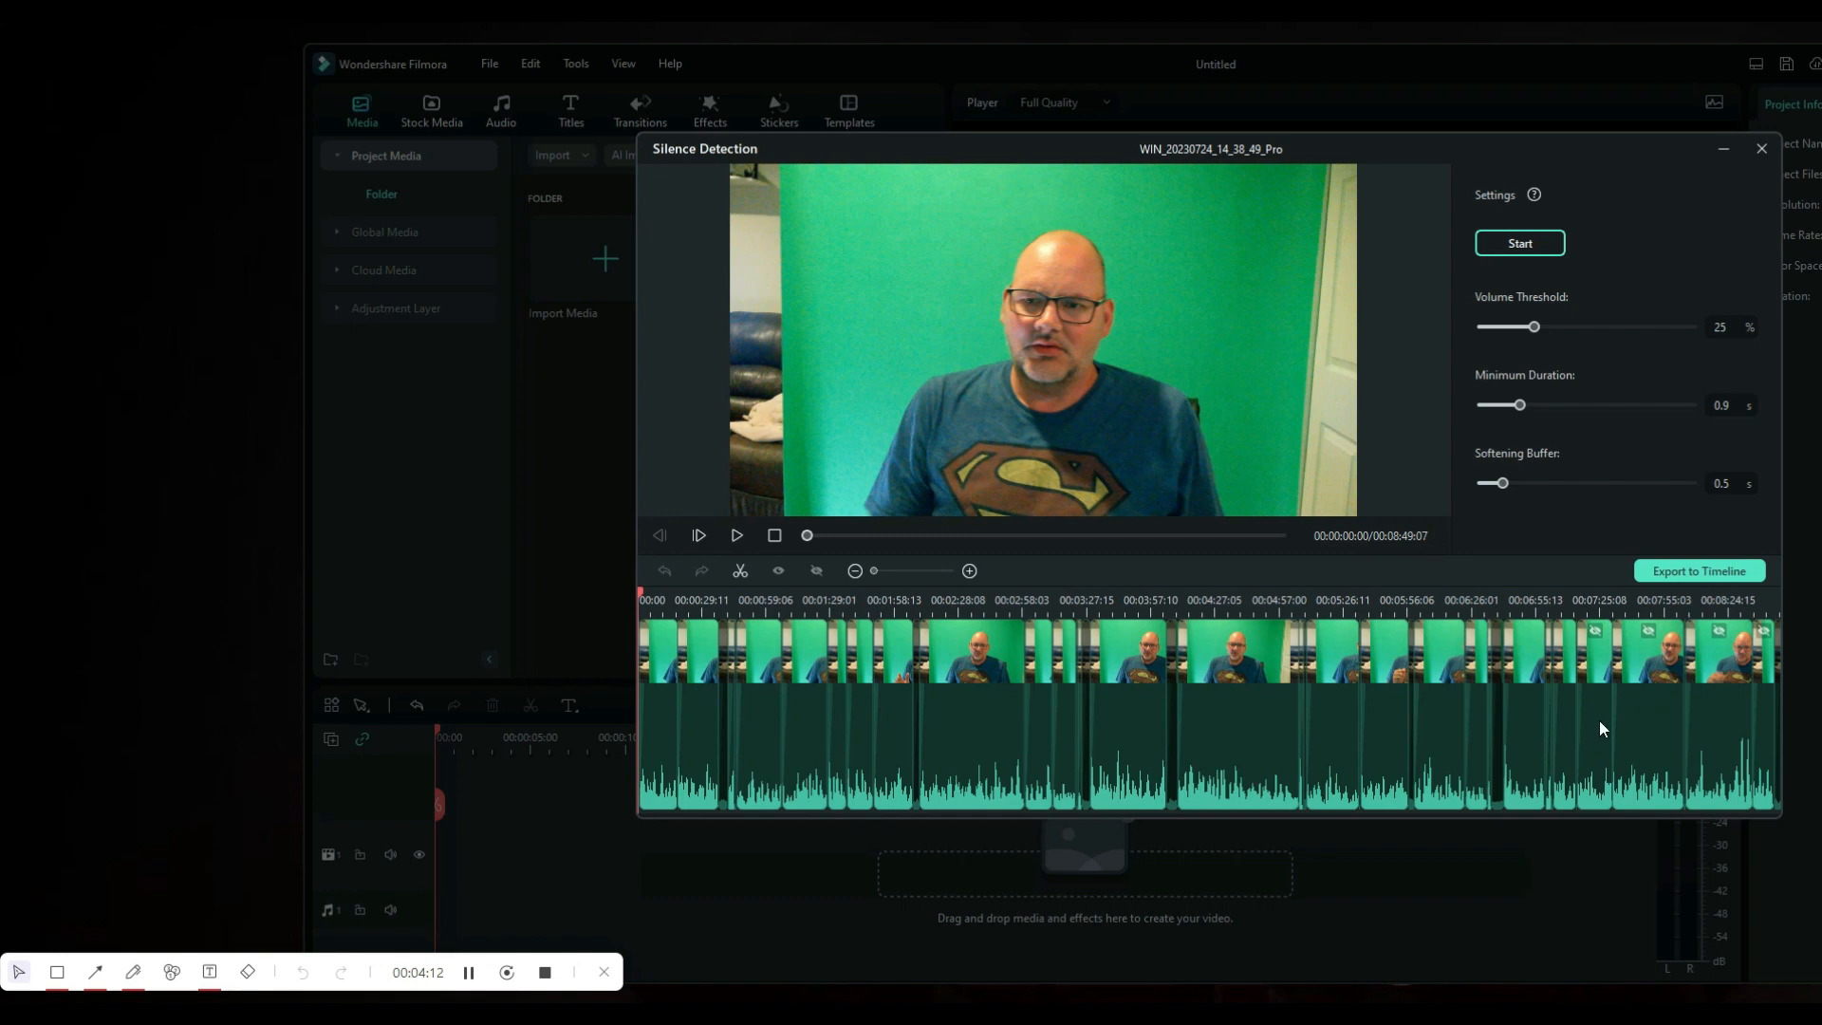
# Step: Export the silence-trimmed video to the timeline and preview its first few seconds
pyautogui.click(1684, 577)
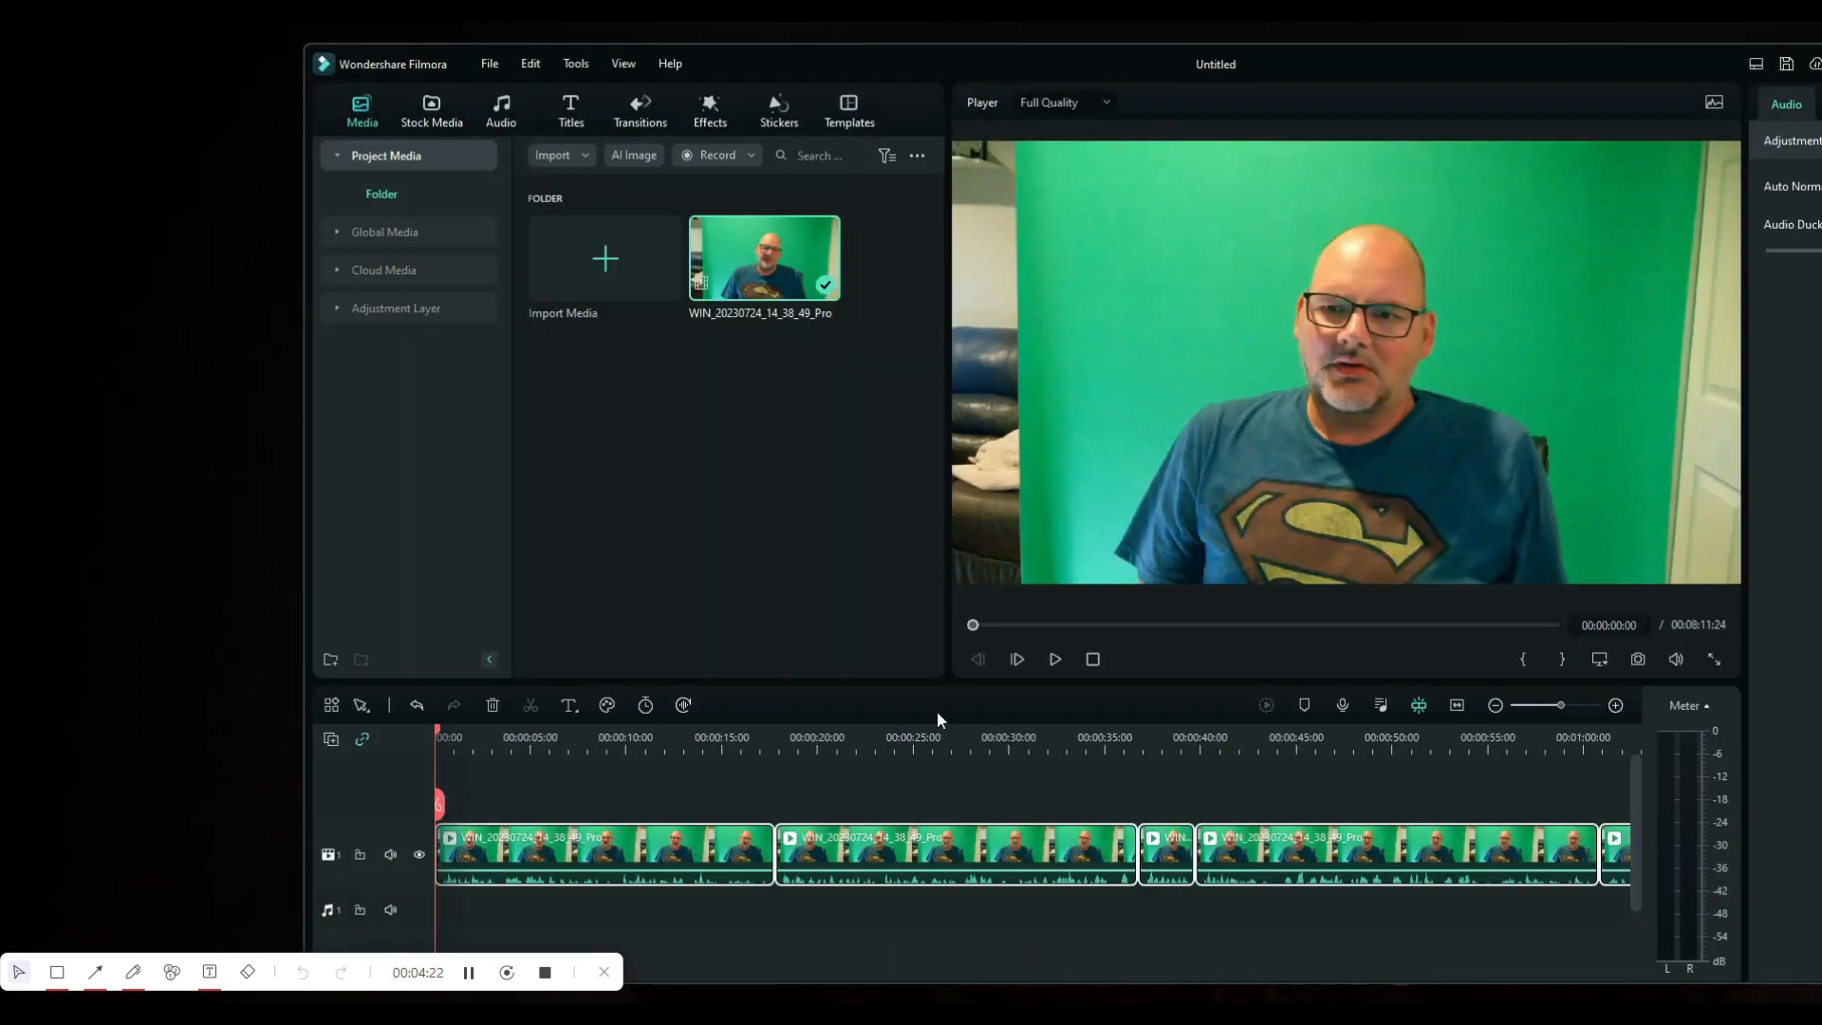
pyautogui.click(1053, 660)
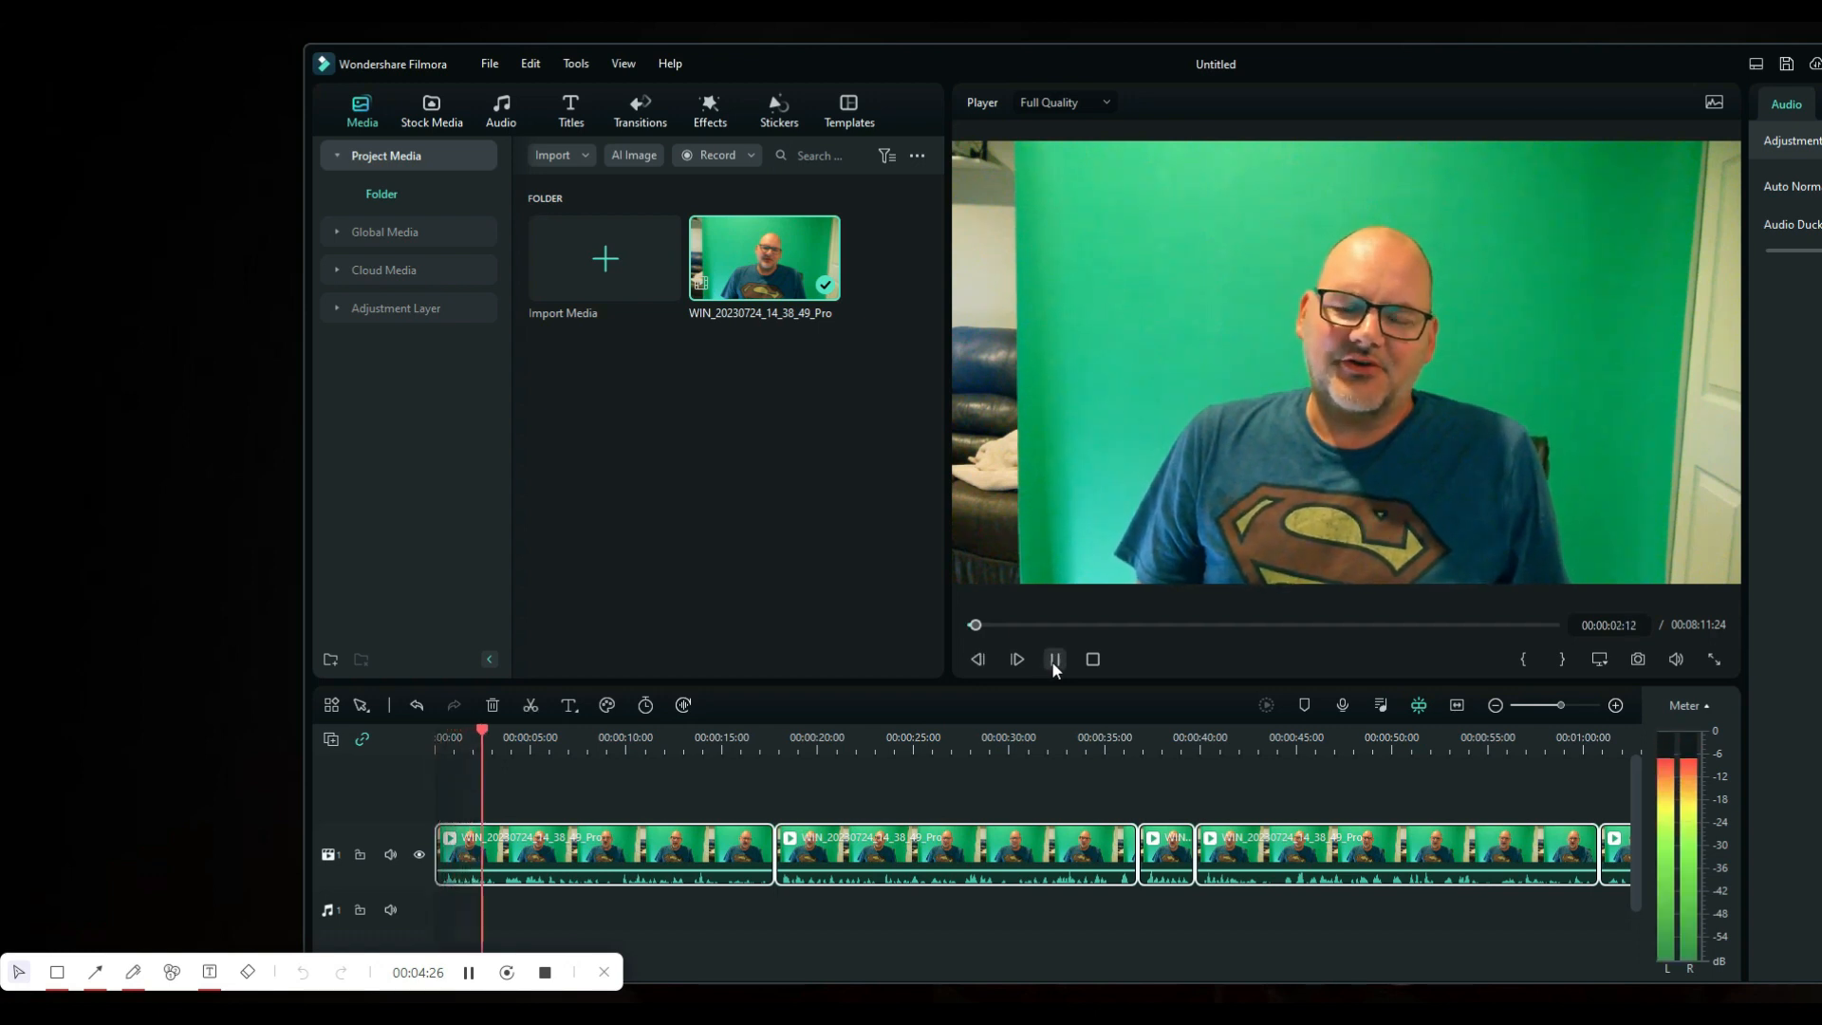
pyautogui.click(1054, 660)
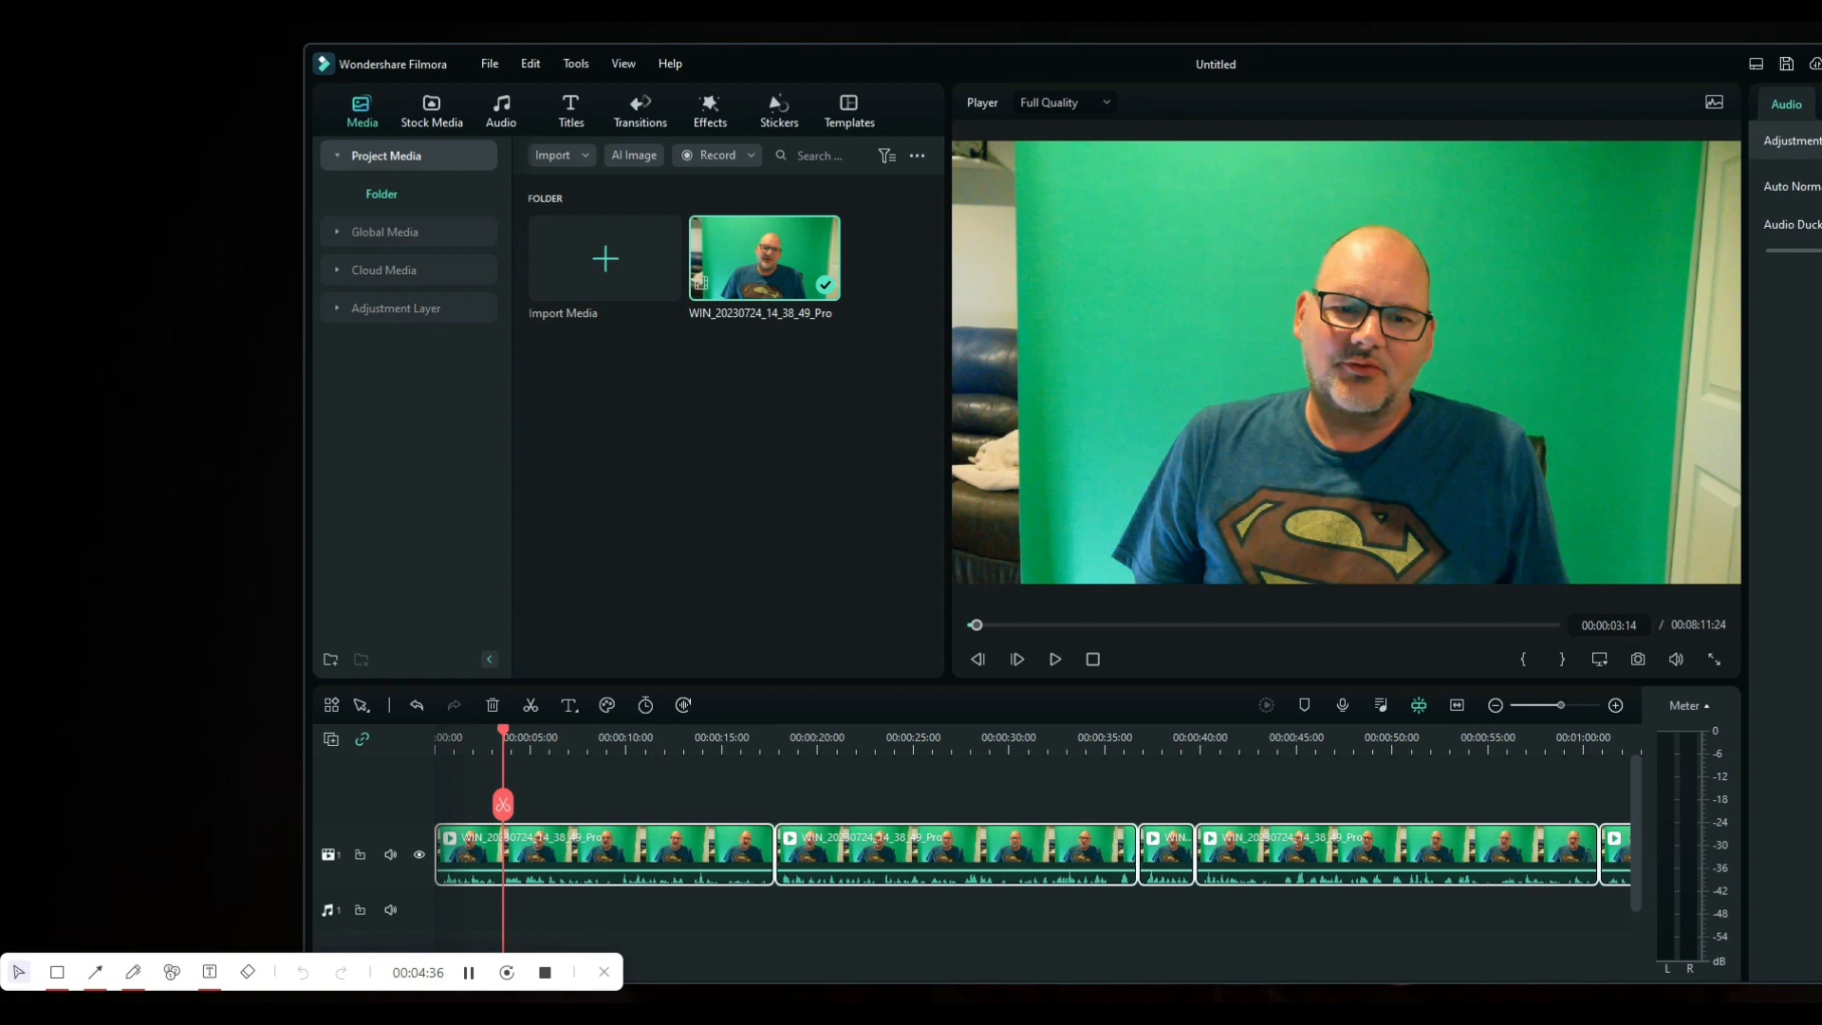
# Step: Export the timeline locally as an MP4 named "clipped" and dismiss the finished export
pyautogui.hotkey('ctrl', 'e')
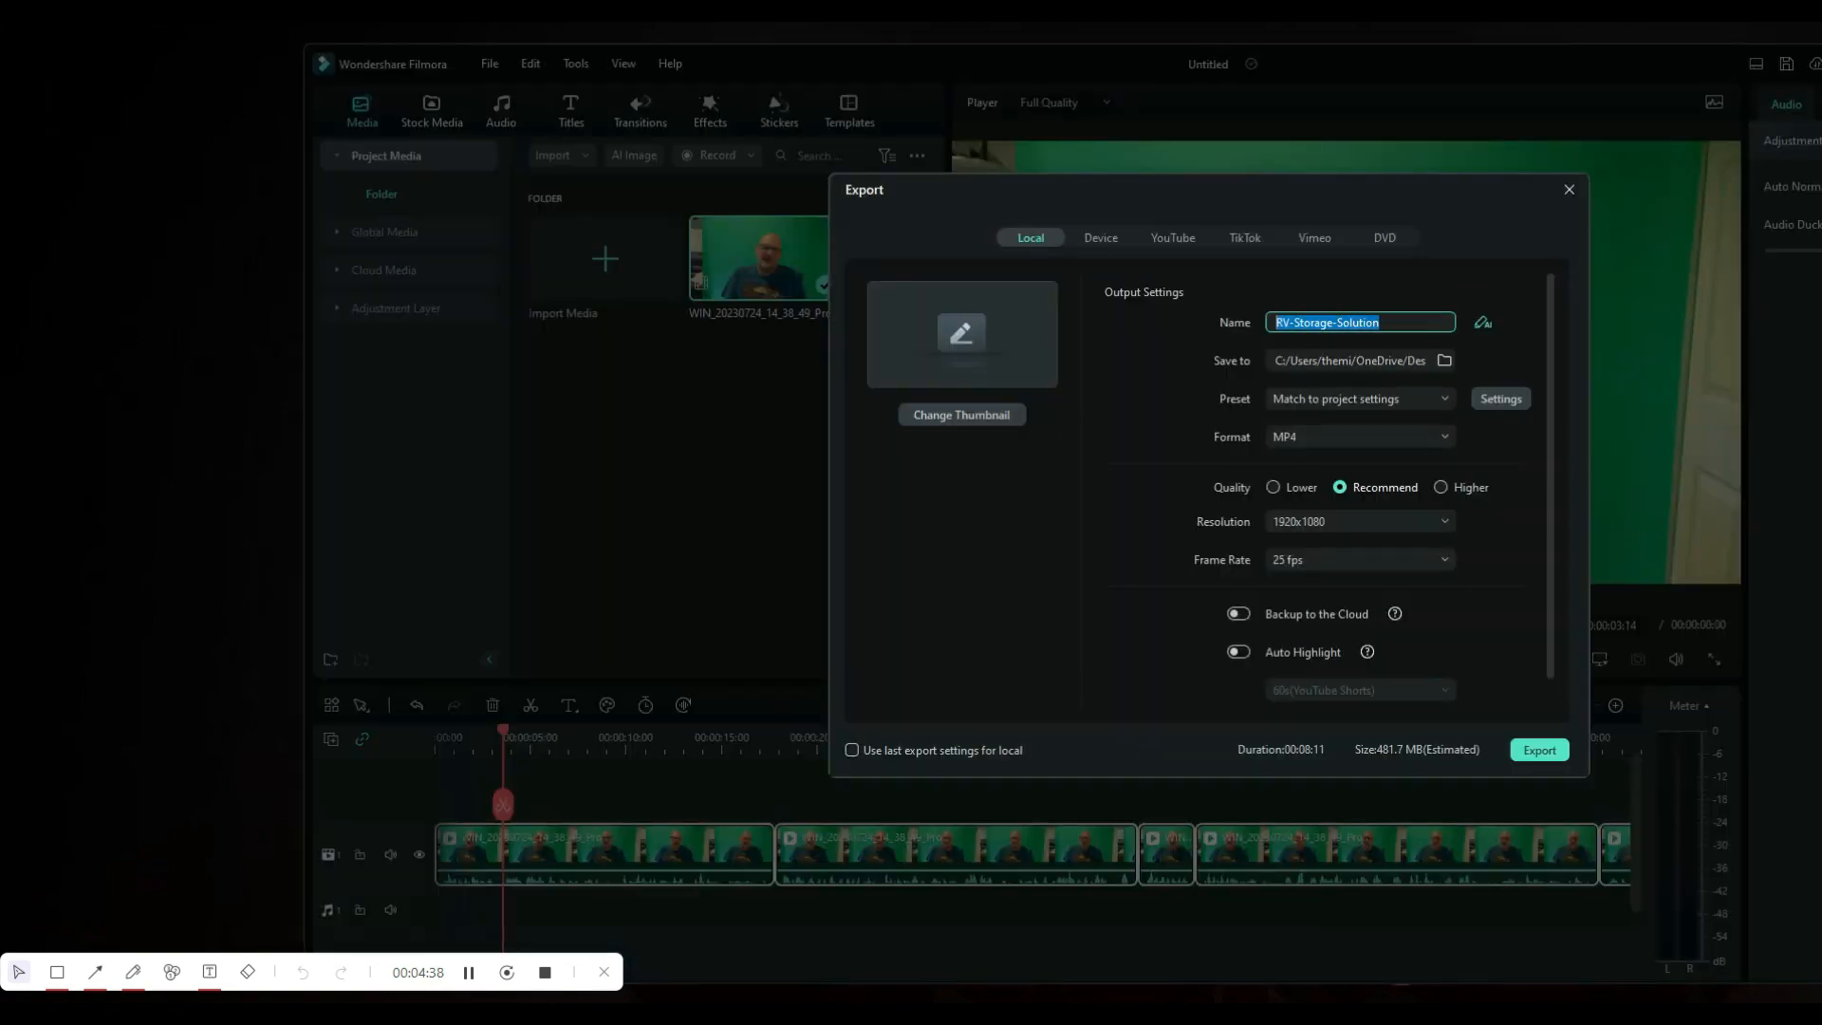
pyautogui.write('clipped')
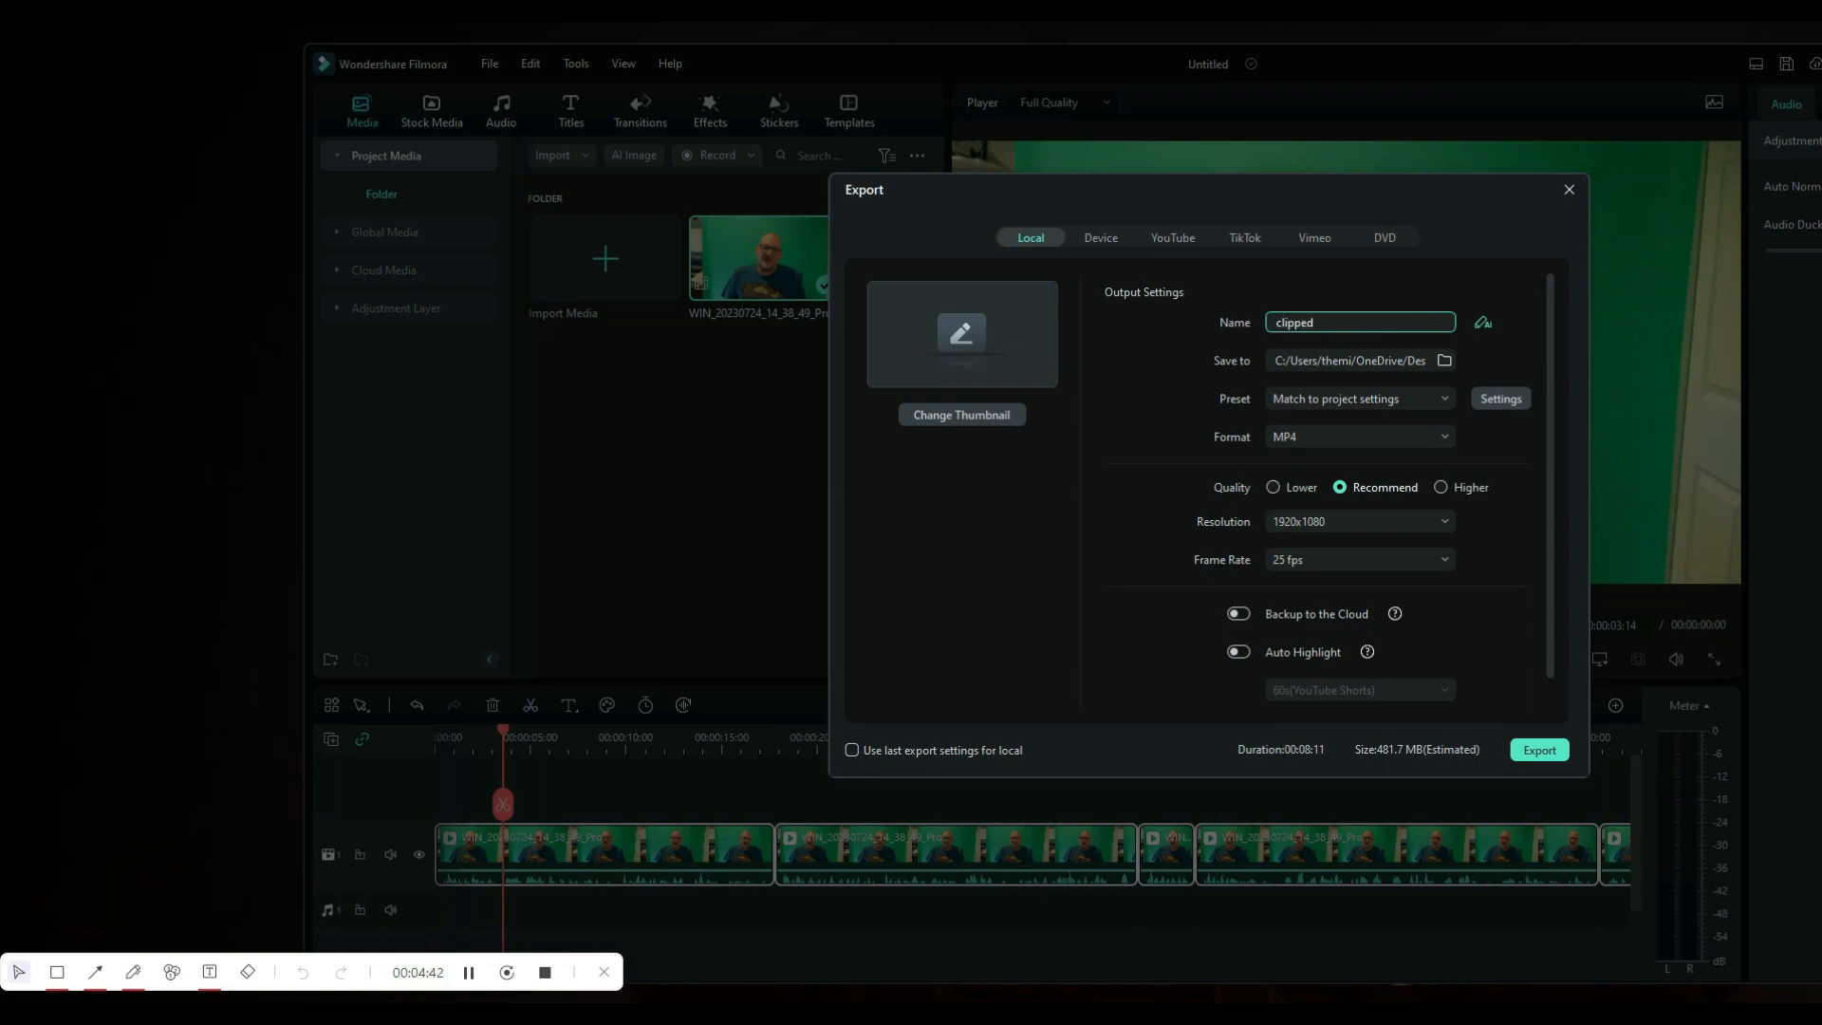
pyautogui.click(1538, 750)
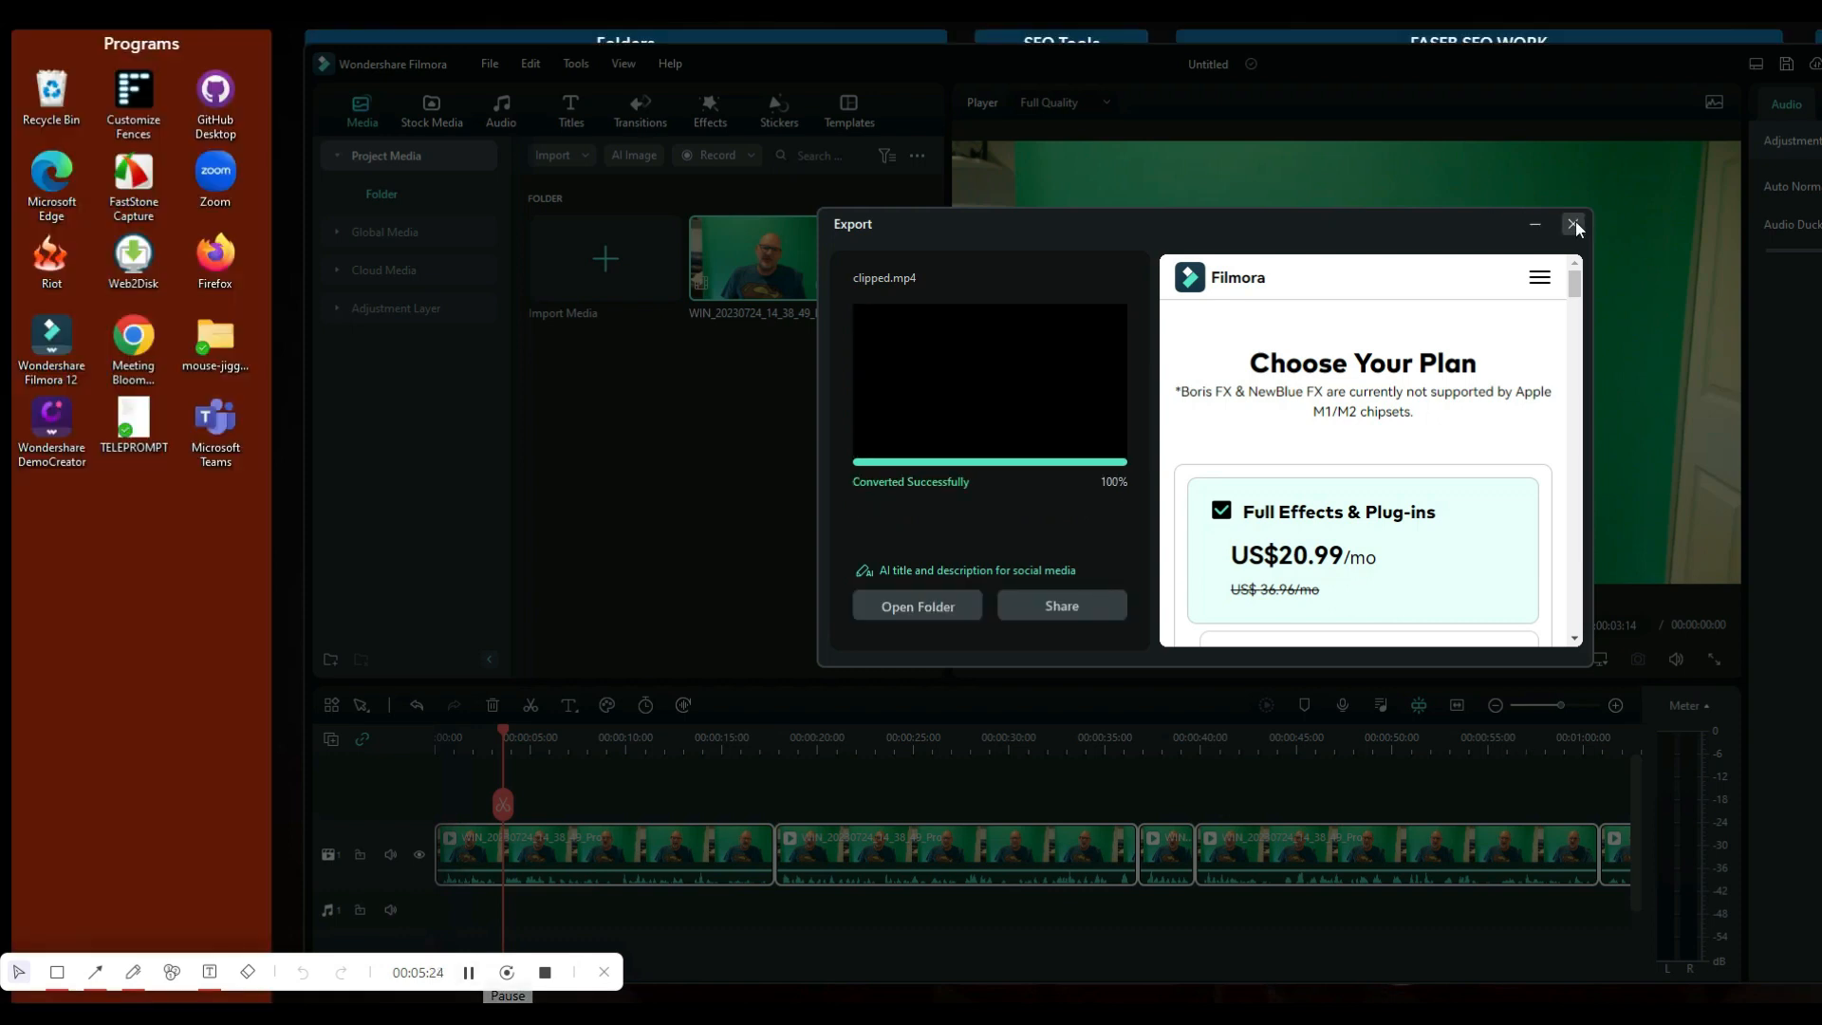
pyautogui.click(1574, 225)
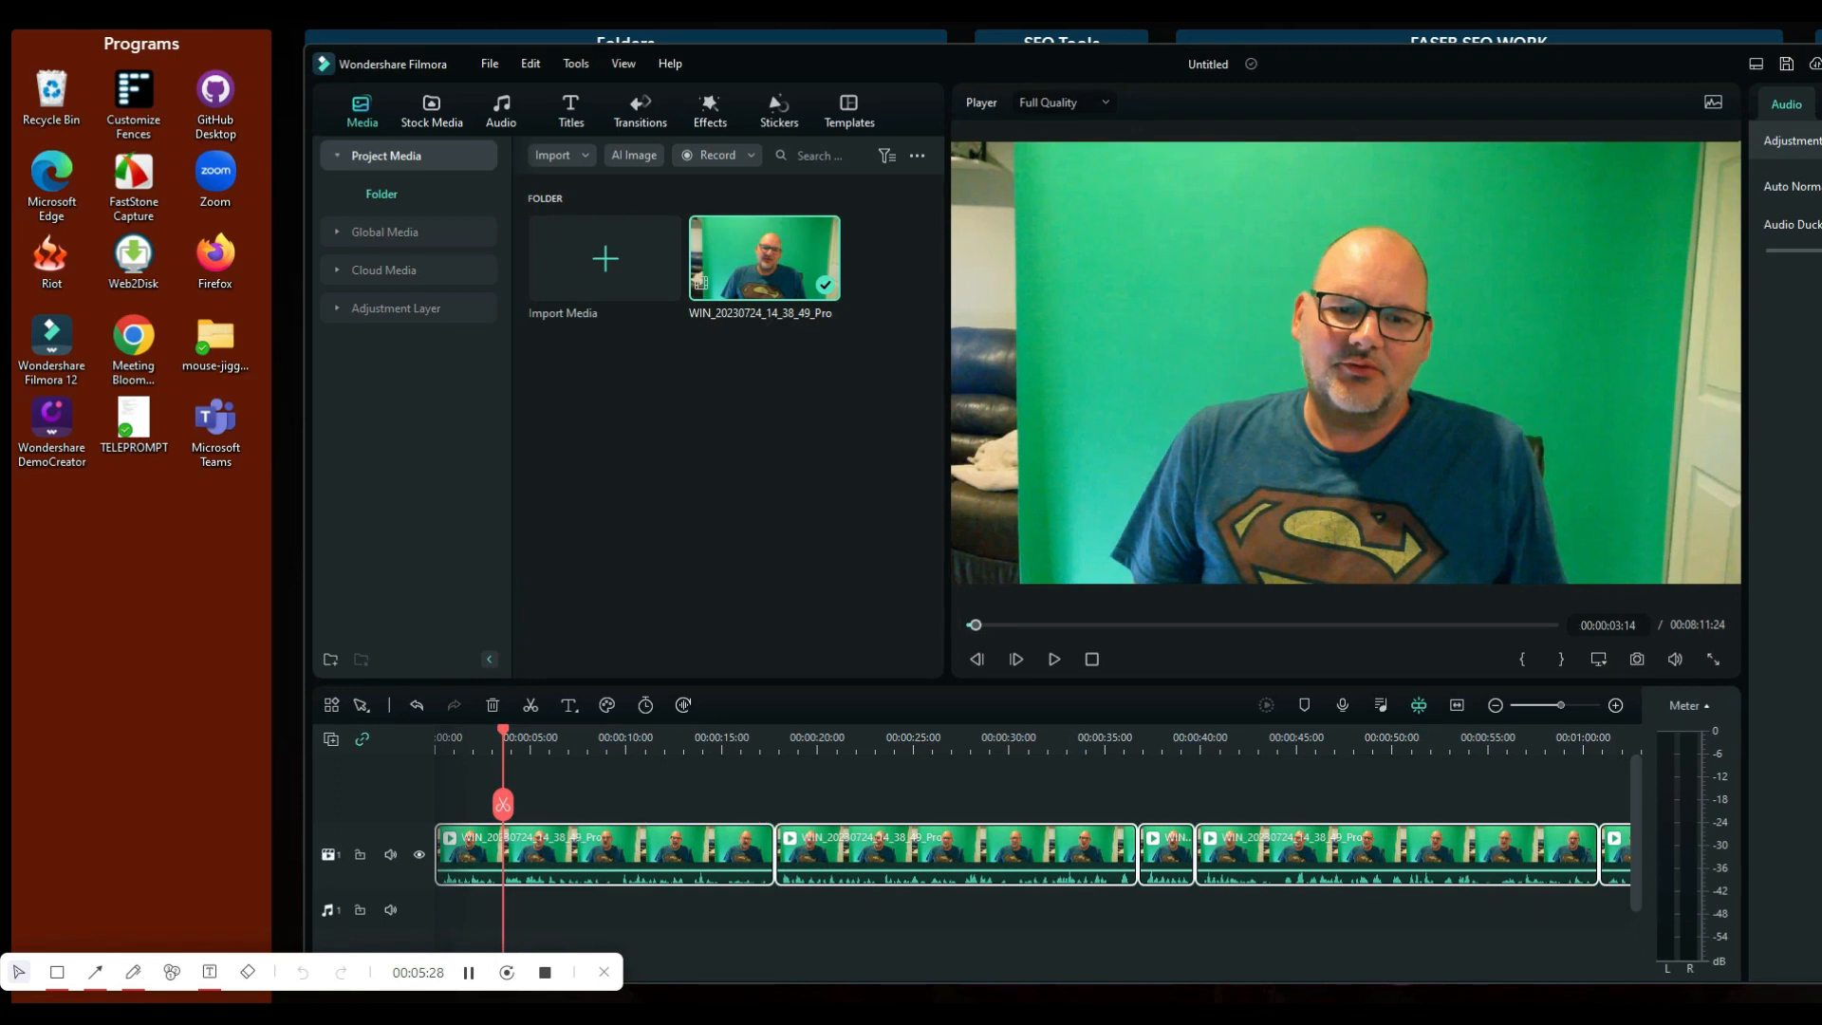
# Step: Close the current project without saving the changes and create a new 16:9 project
pyautogui.click(1799, 63)
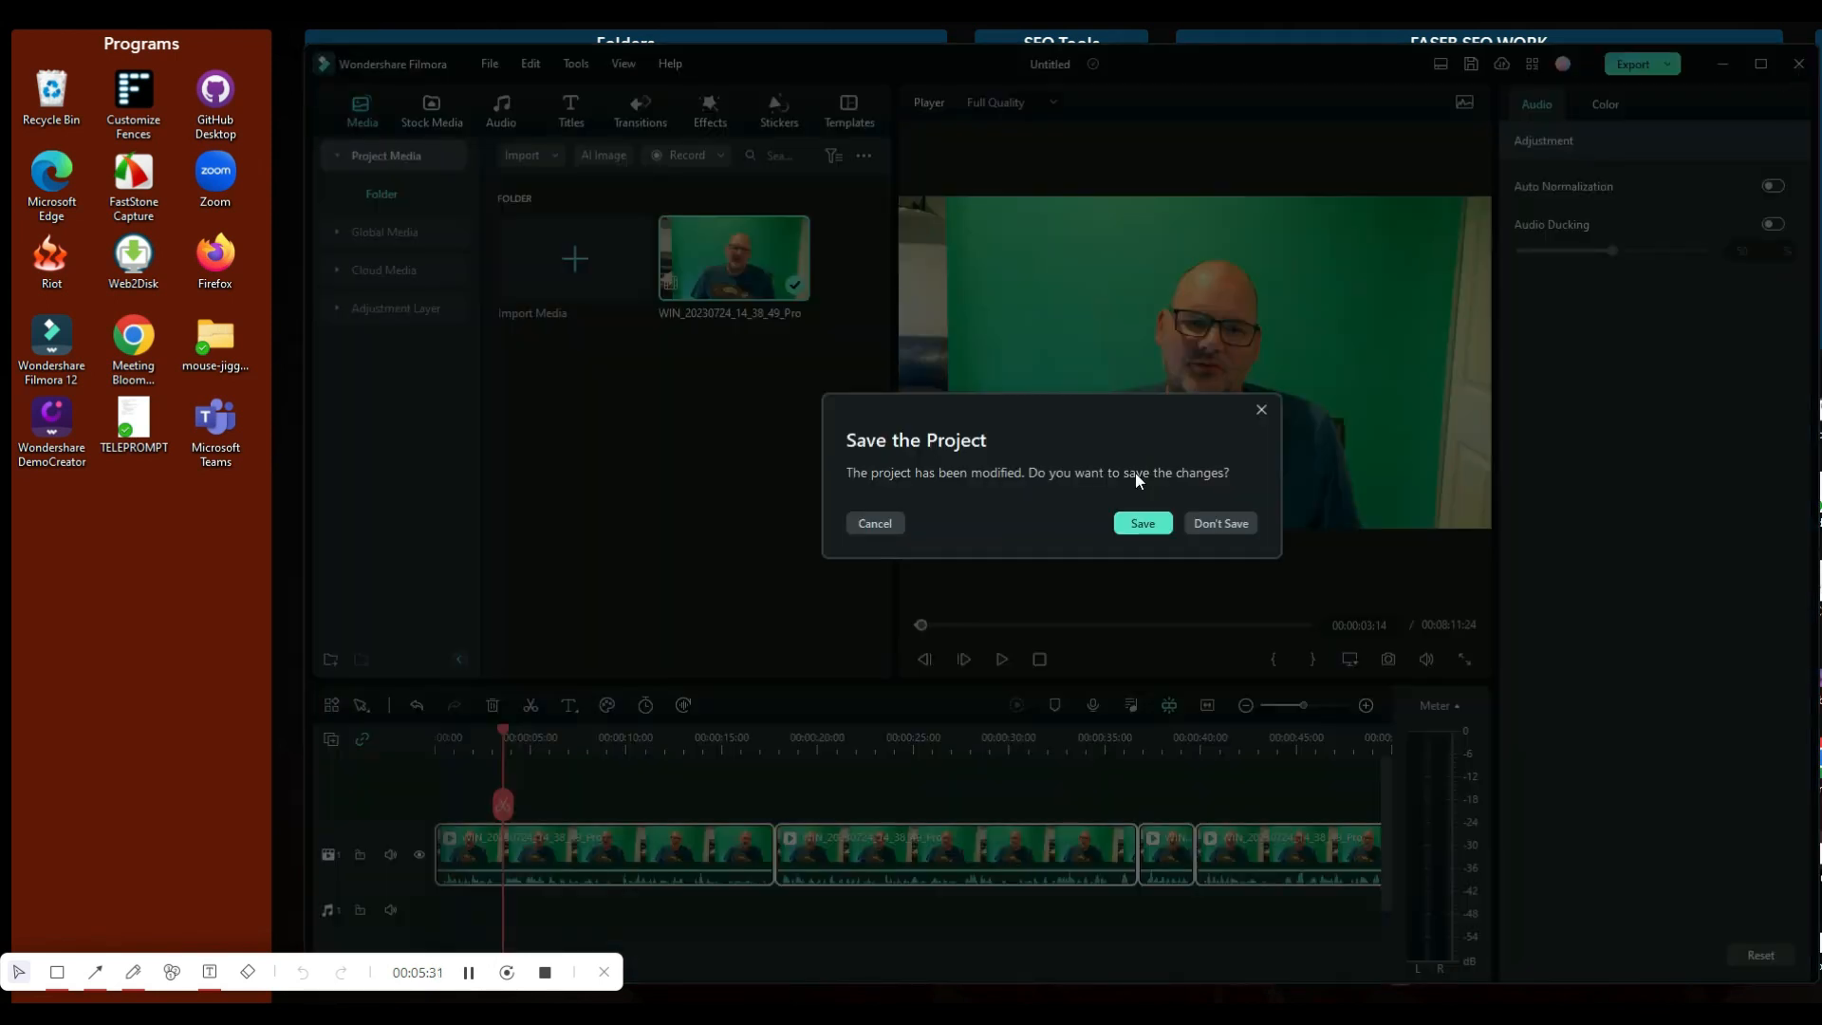
pyautogui.click(1221, 523)
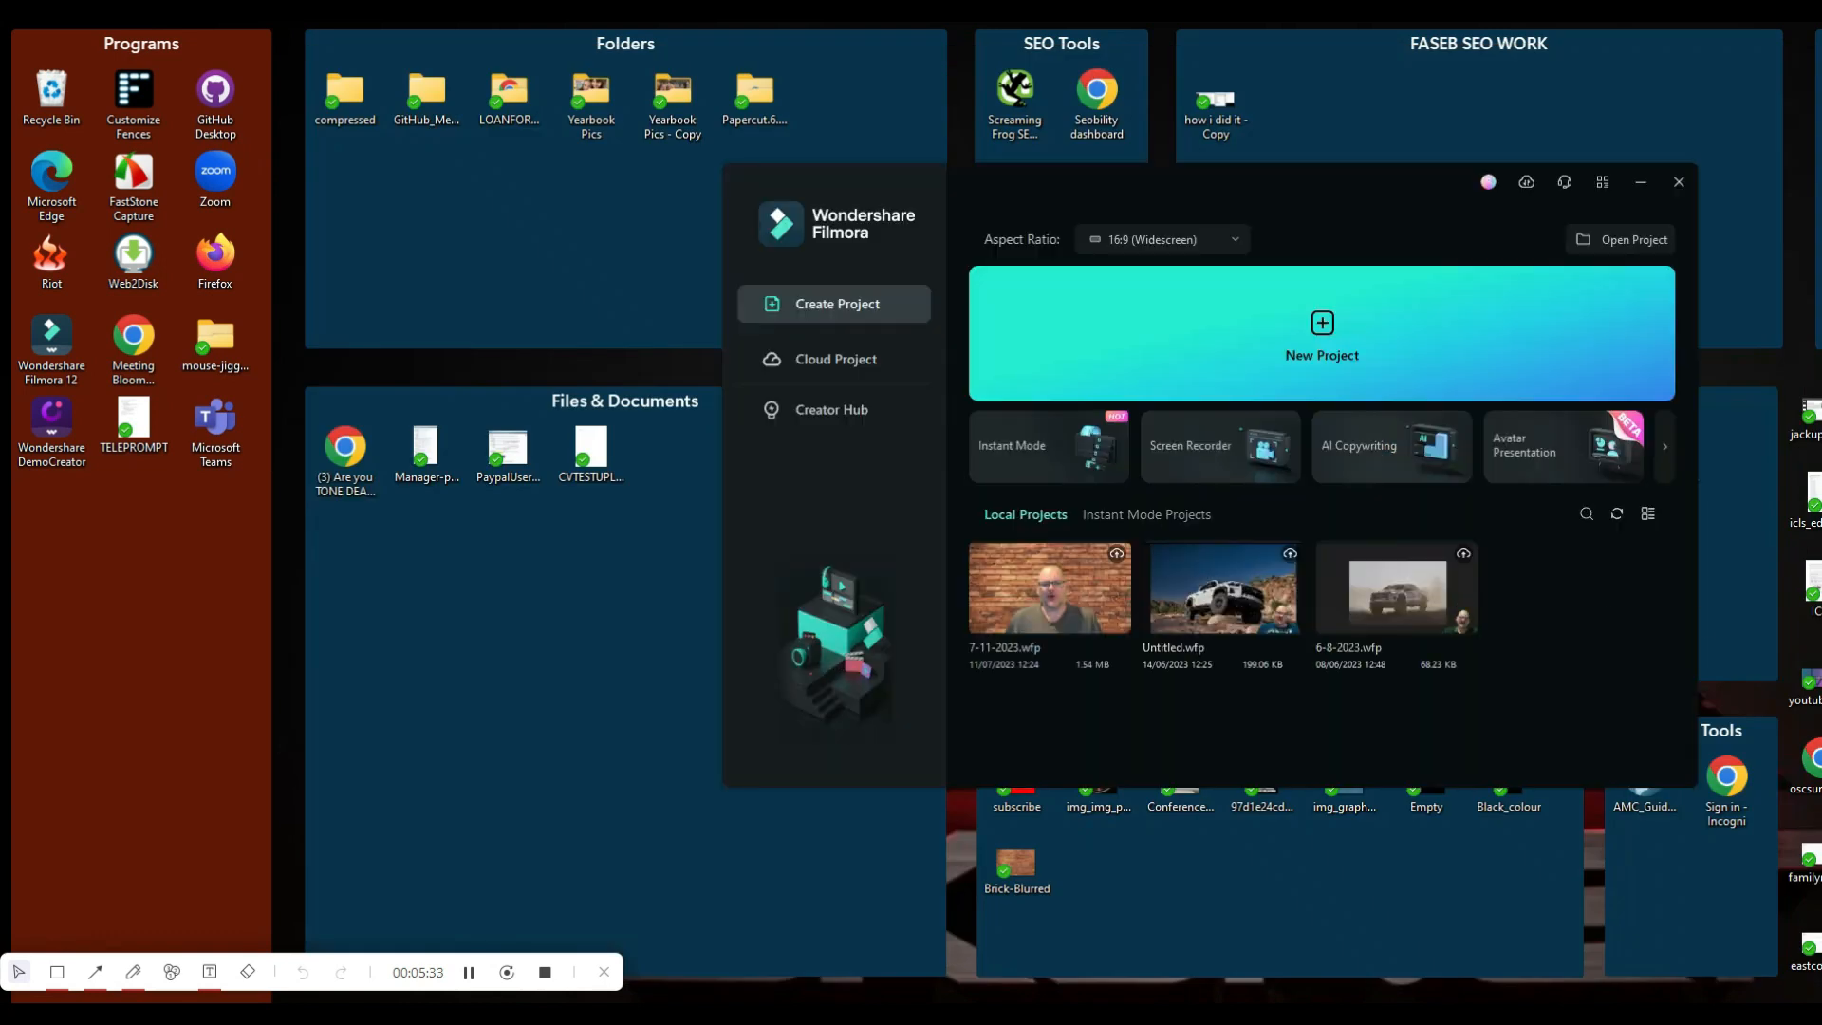
pyautogui.click(1329, 333)
# Step: Reposition and widen the editor window, and add the exported "clipped" video from the desktop to the start of the timeline
pyautogui.moveTo(1471, 74); pyautogui.dragTo(1034, 59)
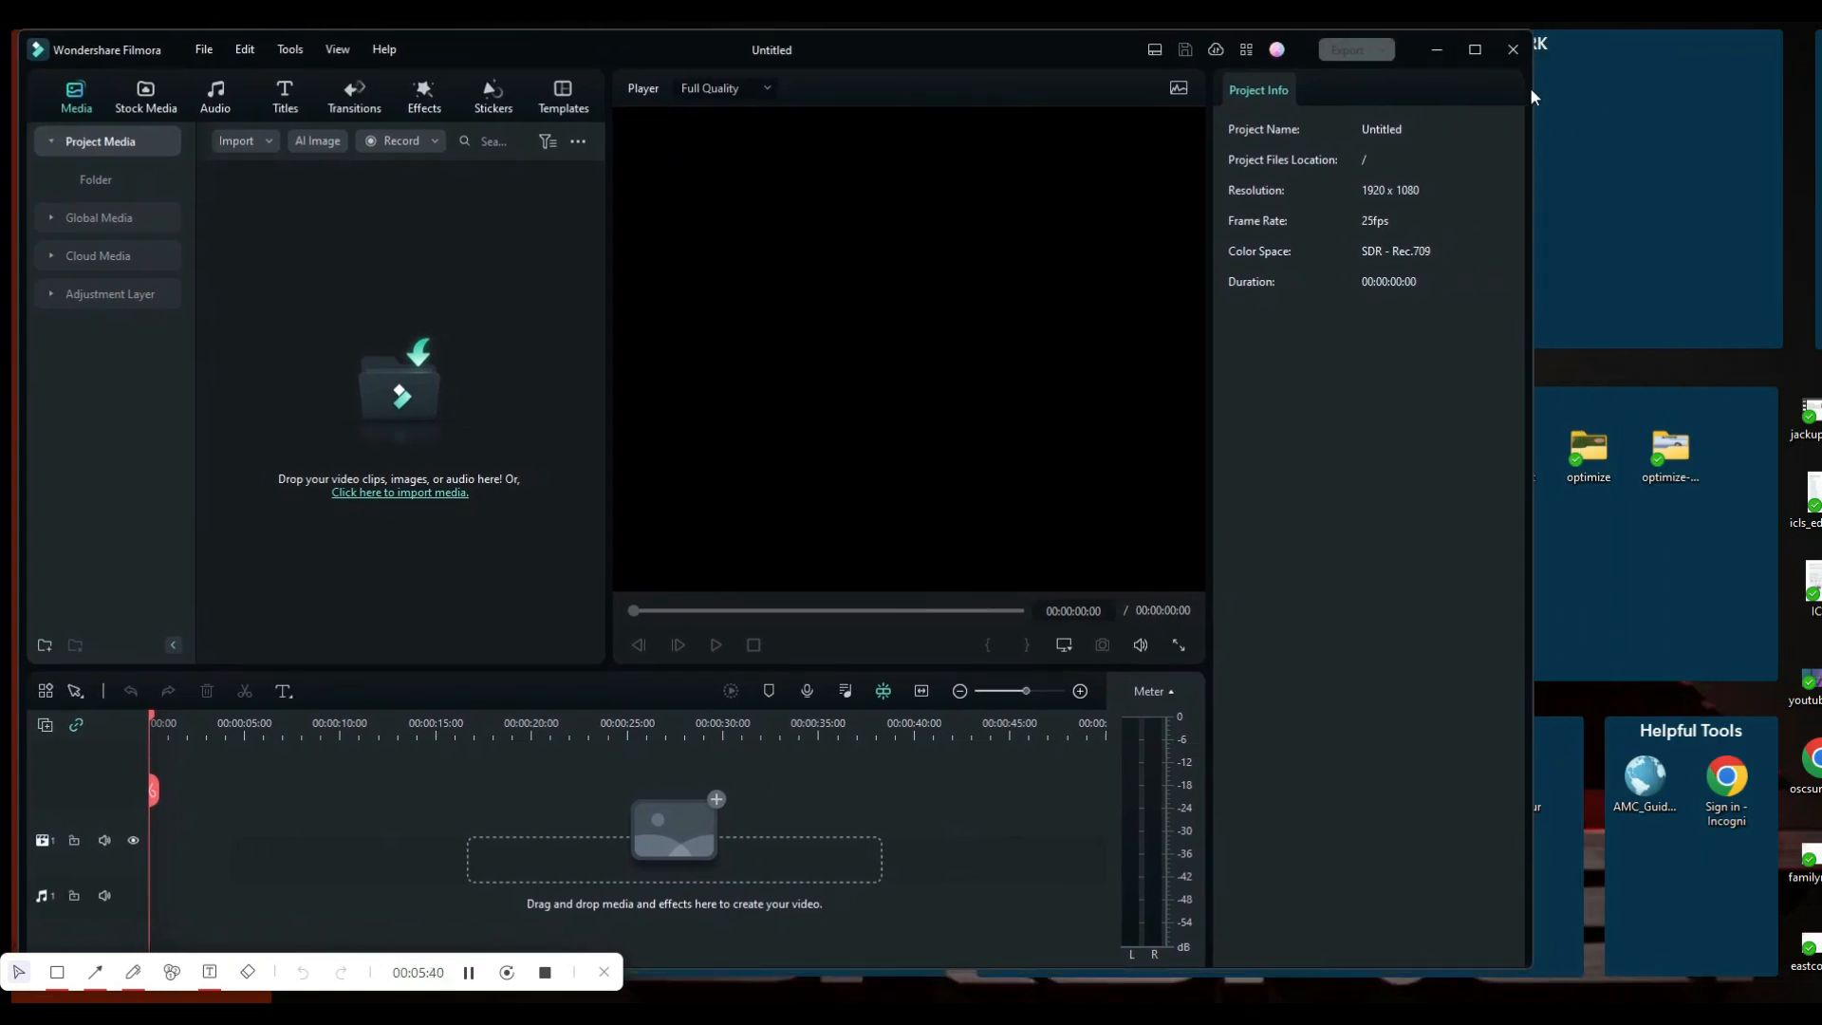
pyautogui.moveTo(1530, 87); pyautogui.dragTo(1814, 139)
pyautogui.moveTo(1769, 542); pyautogui.dragTo(185, 835)
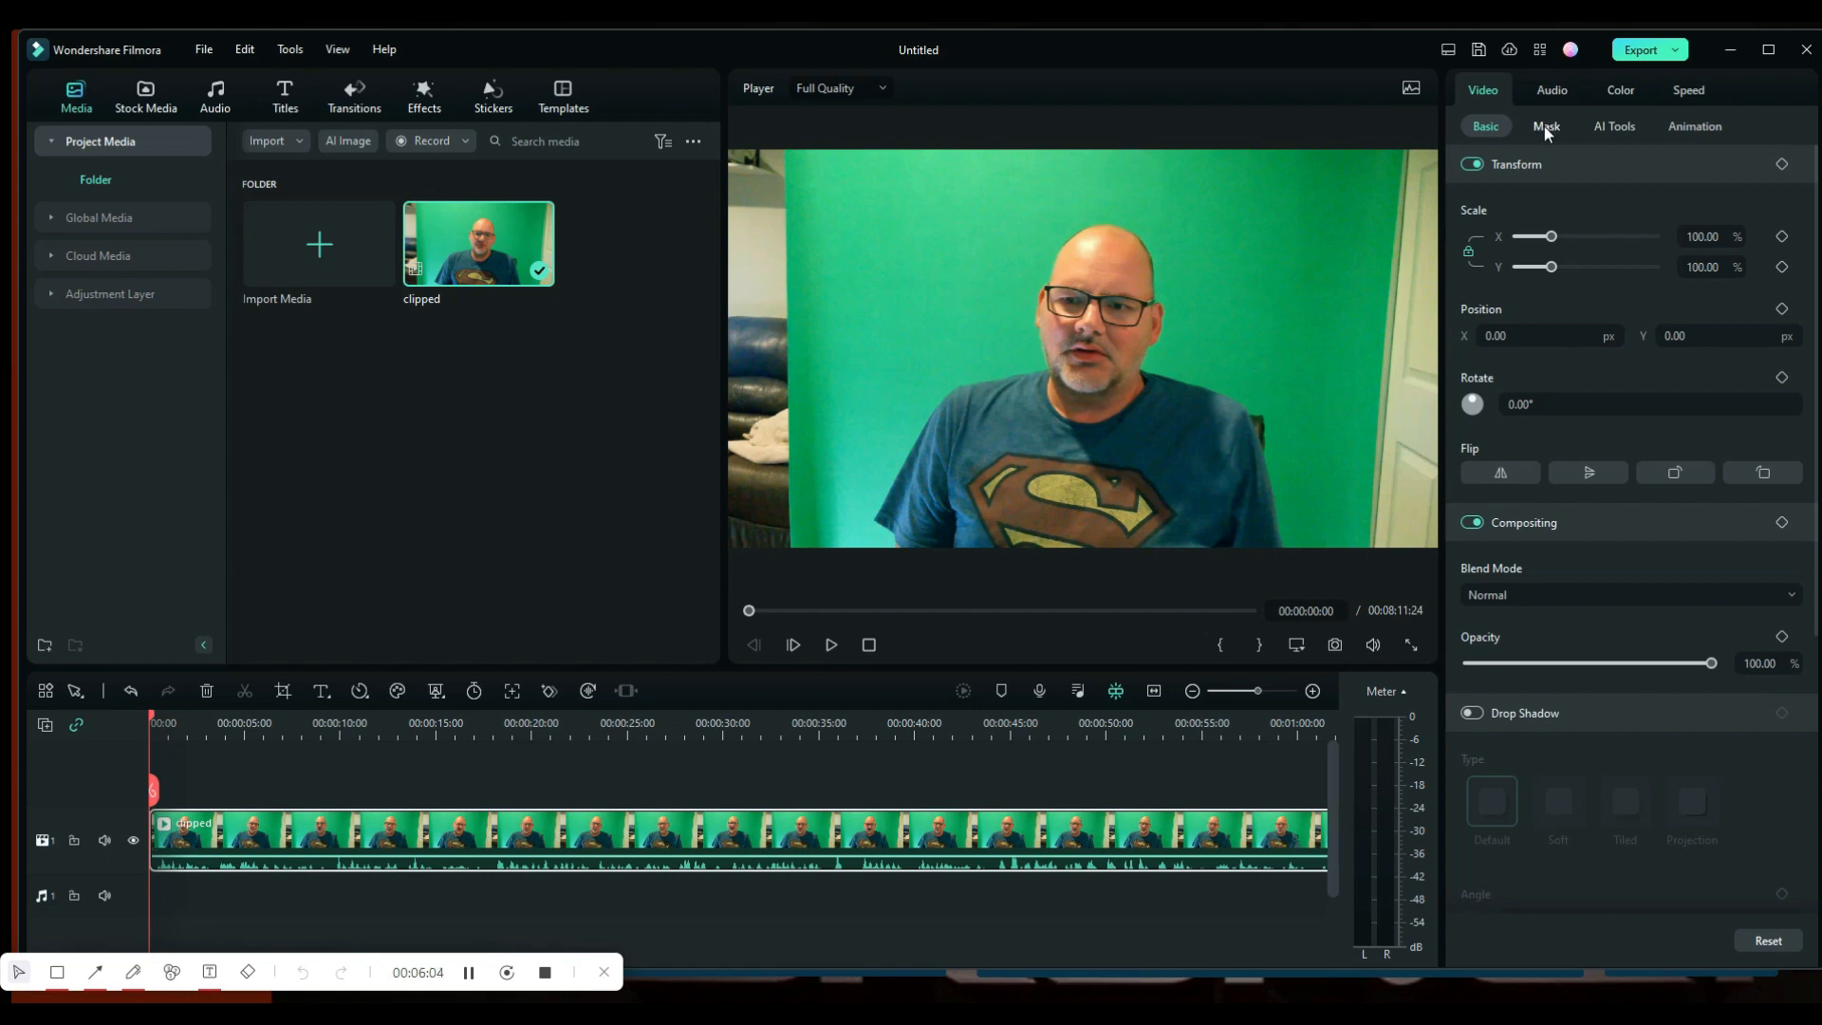
# Step: Enable Chroma Key on the "clipped" clip with the backdrop's green as key colour, offset 8 and tolerance 52
pyautogui.click(1608, 130)
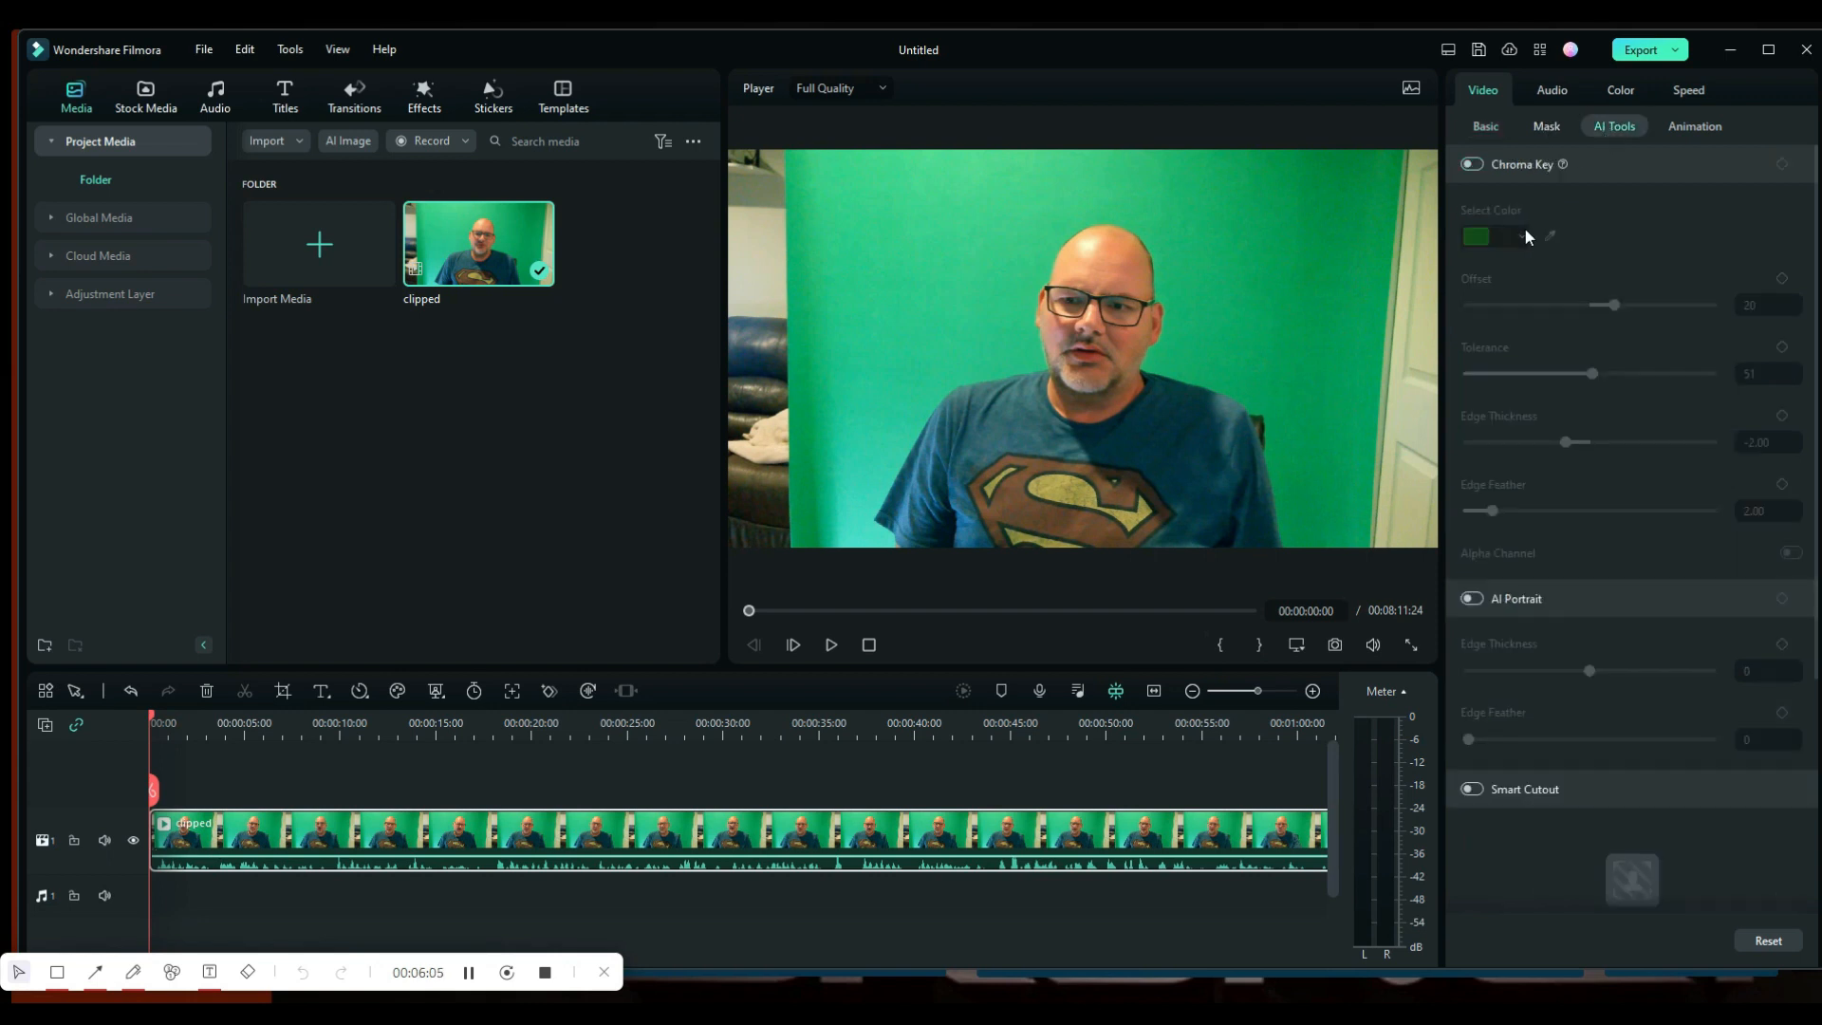
pyautogui.click(1473, 164)
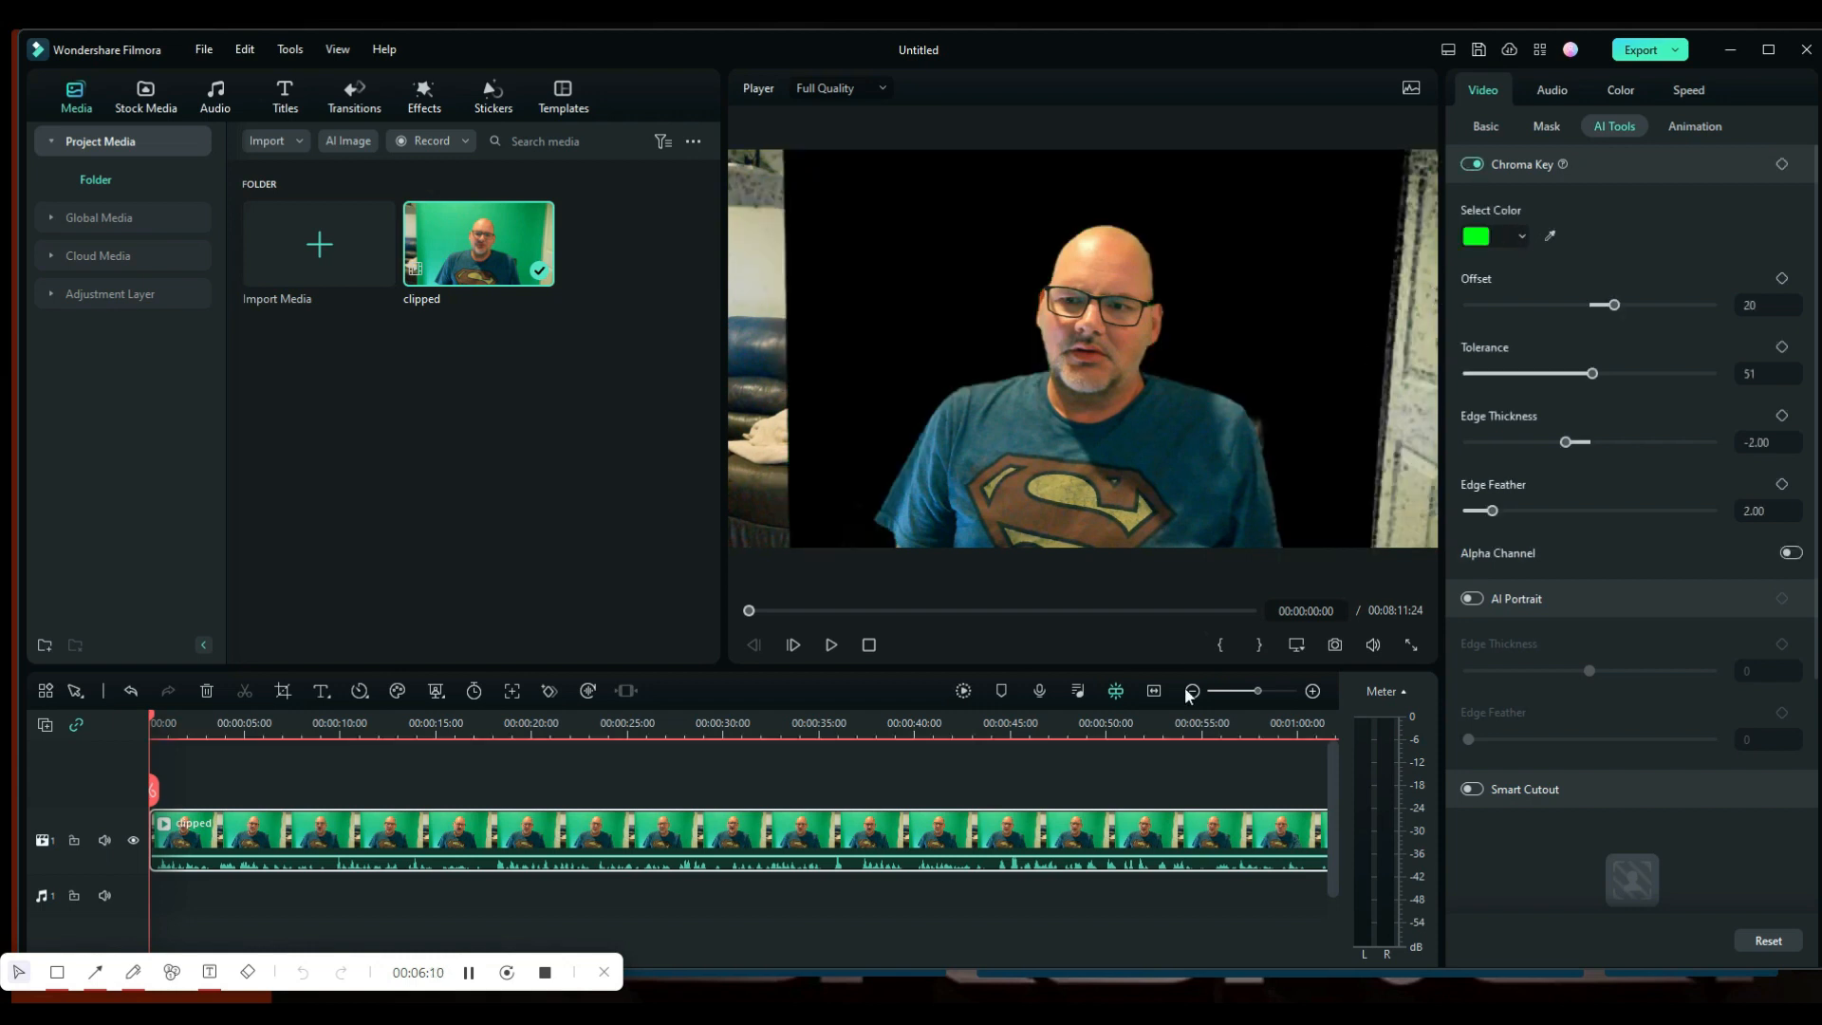
pyautogui.click(1481, 238)
pyautogui.click(1594, 306)
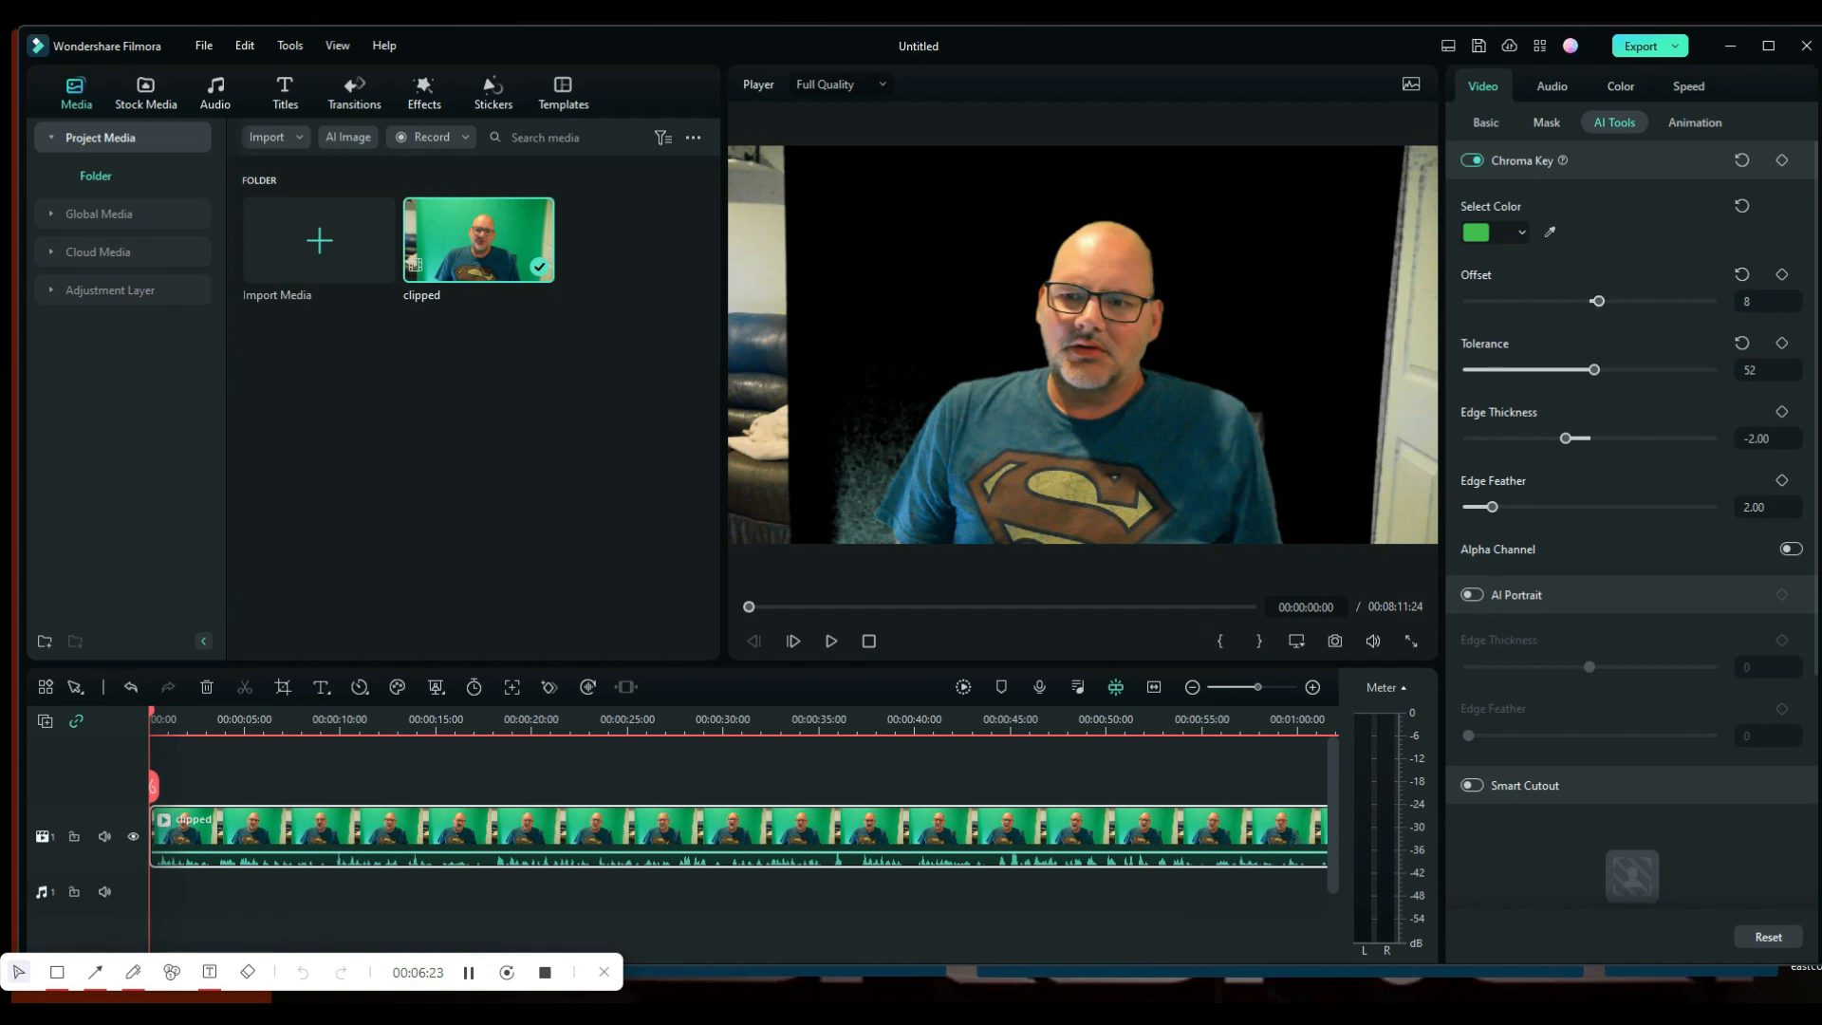
# Step: Add the Brick-Blurred image from the desktop at the timeline start, on the track beneath the "clipped" clip
pyautogui.moveTo(982, 596); pyautogui.dragTo(180, 791)
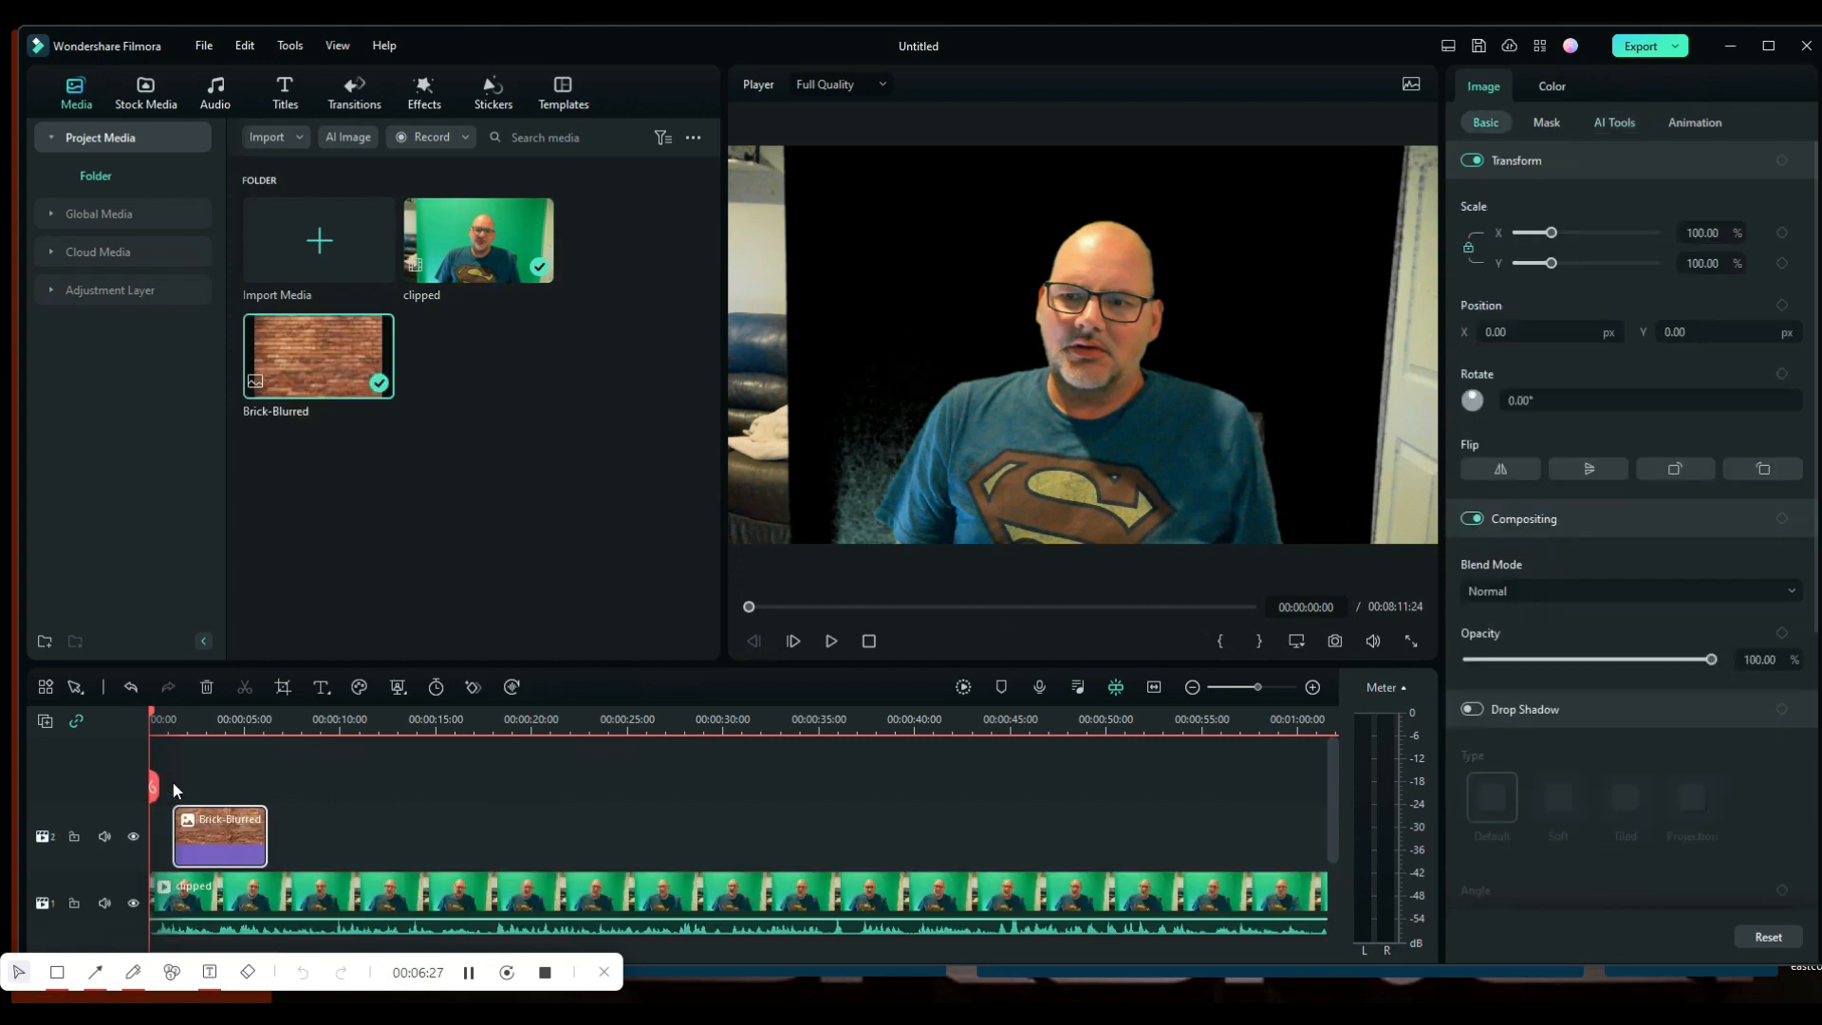
pyautogui.moveTo(269, 892); pyautogui.dragTo(252, 765)
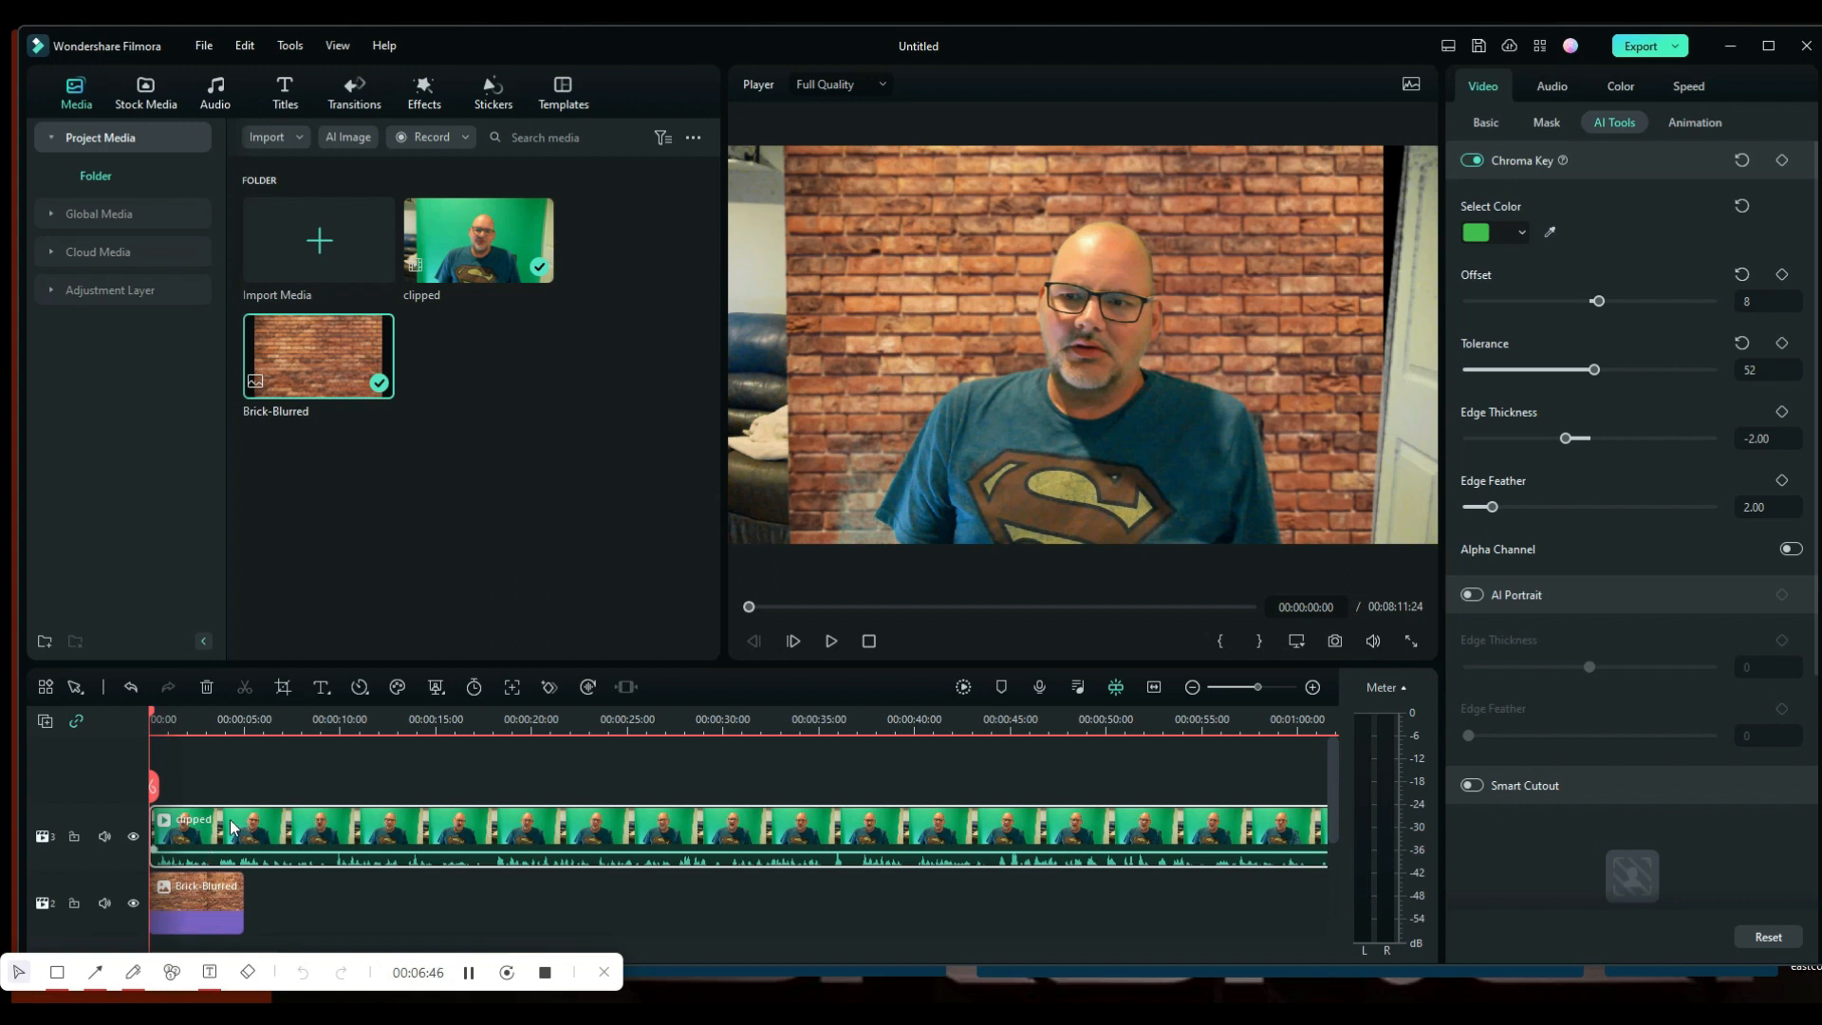
# Step: Apply a Parallel Lines mask to the "clipped" clip and widen it to about 92.68% to hide the room edges
pyautogui.click(1549, 124)
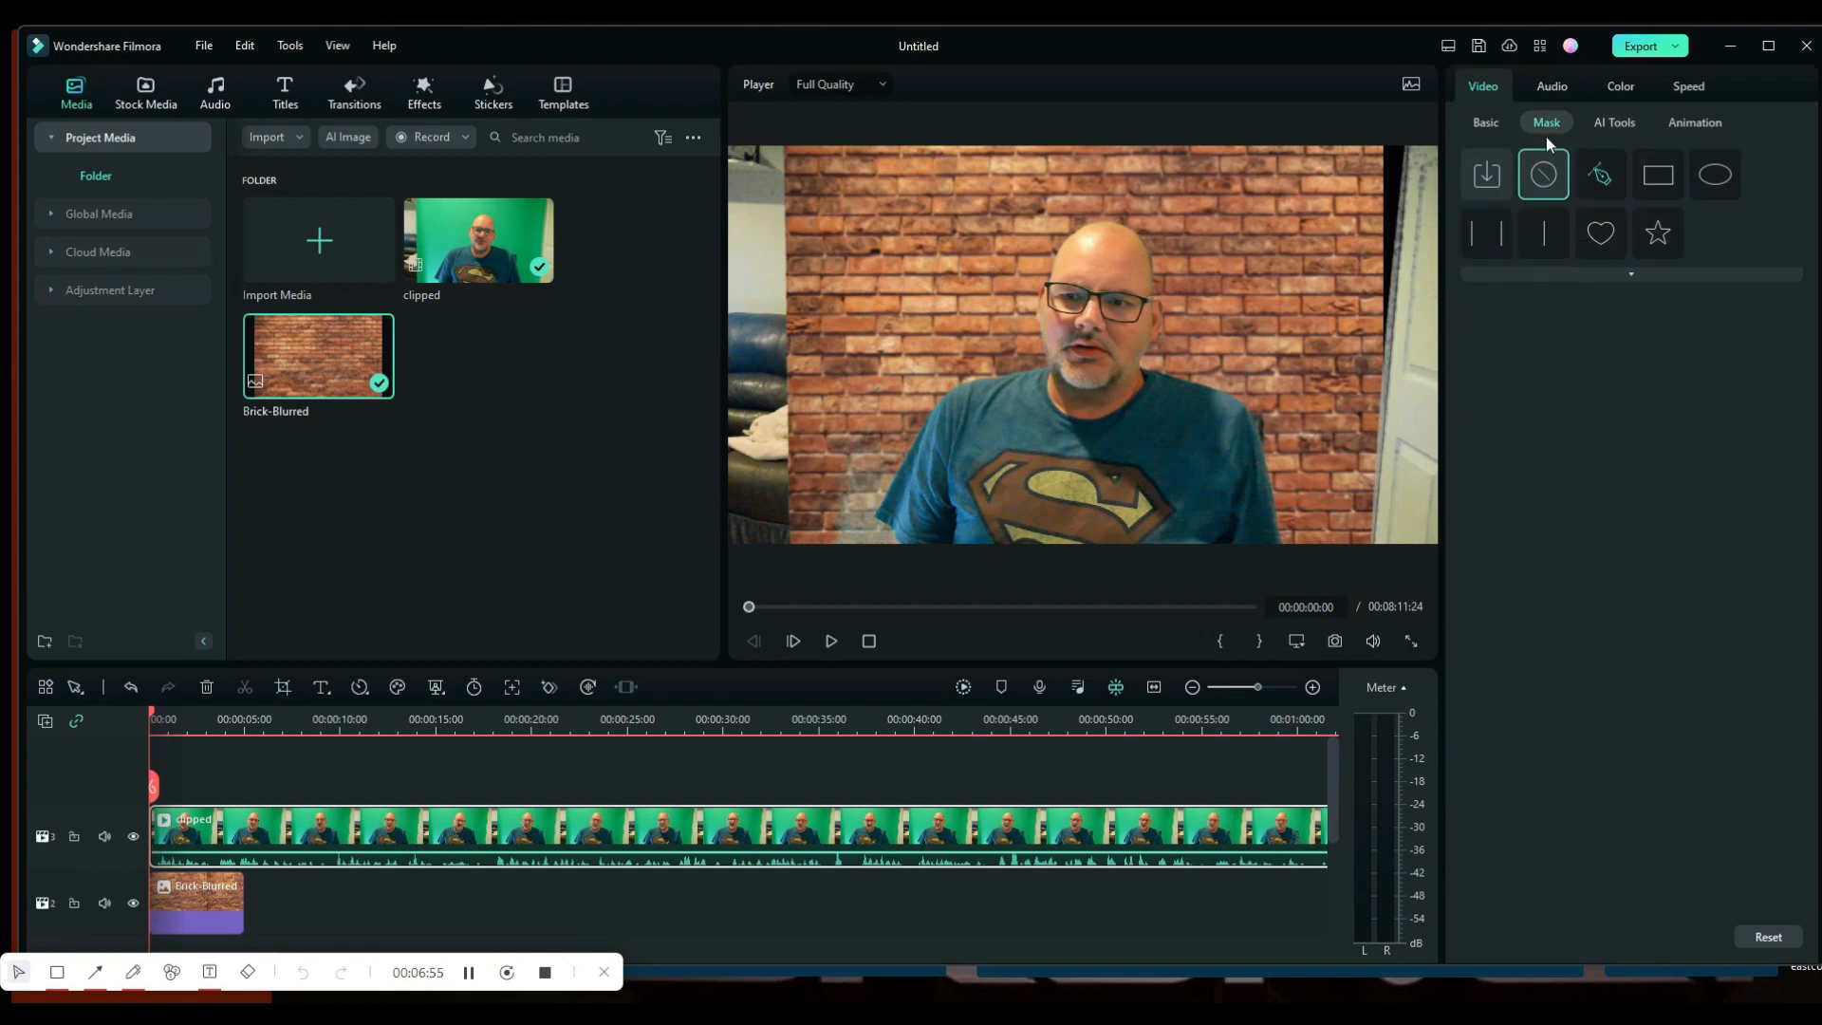
pyautogui.click(1492, 233)
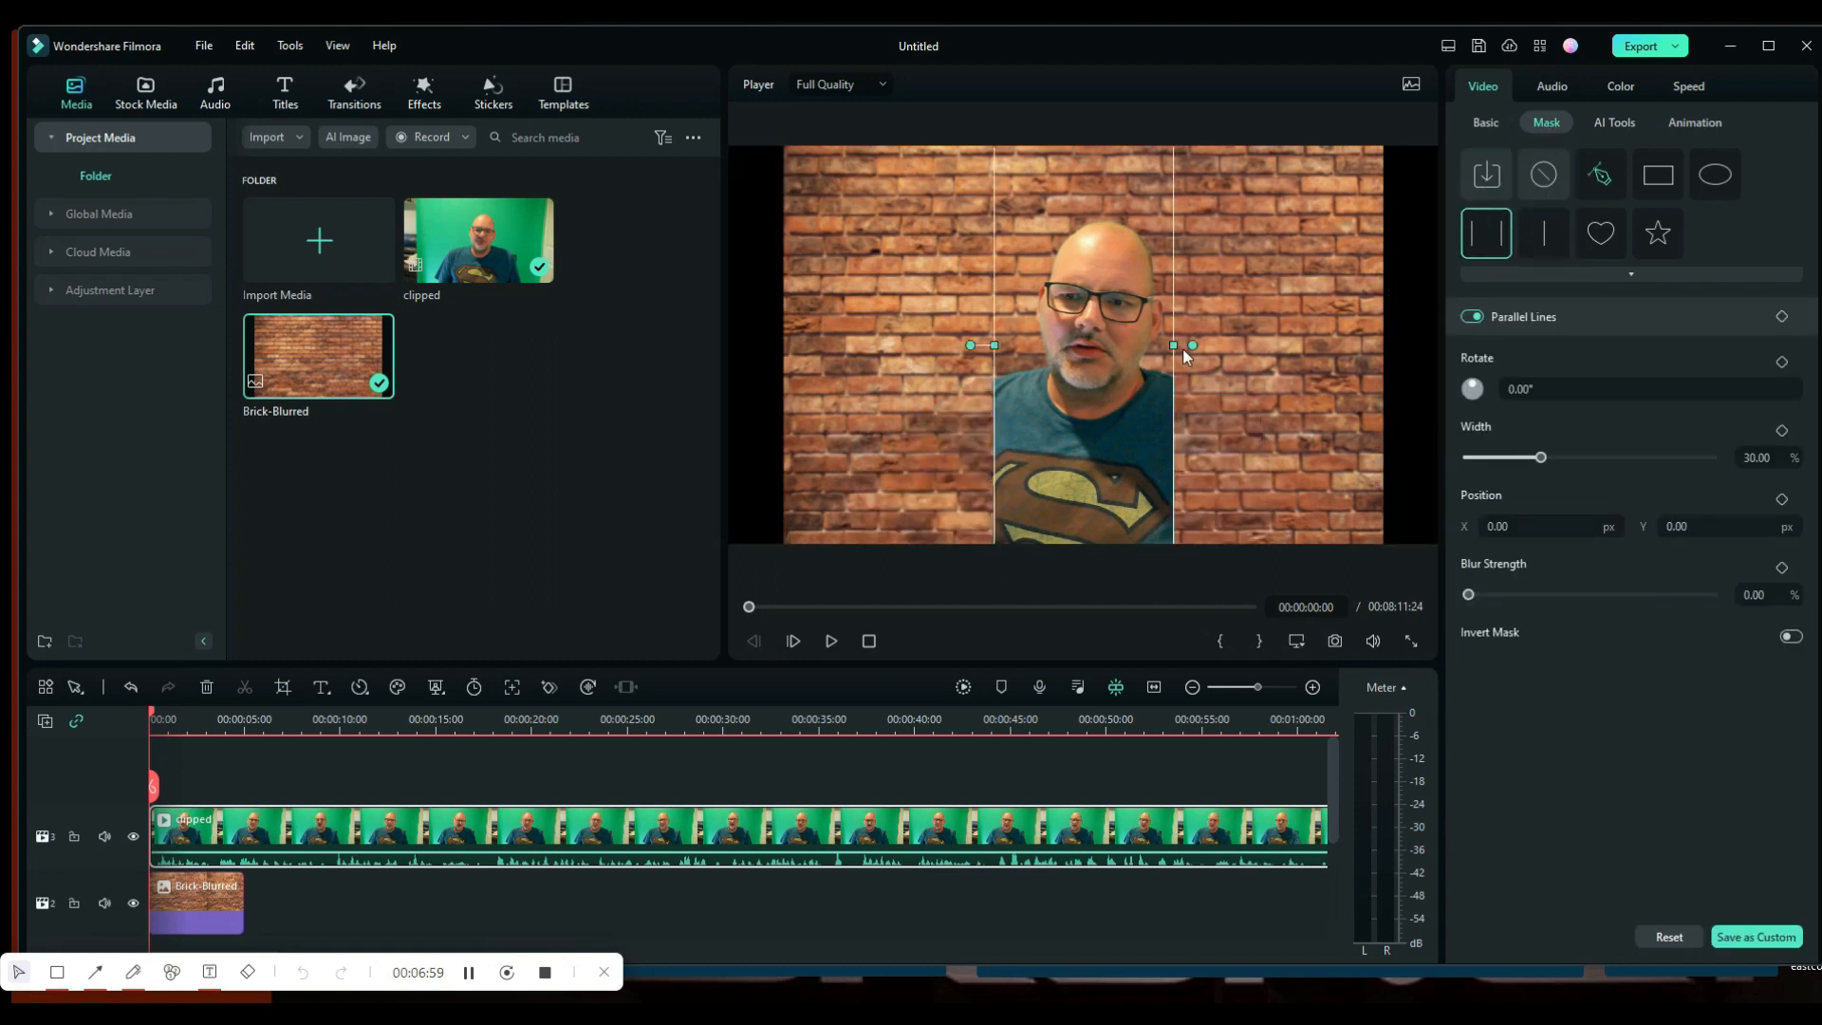
pyautogui.moveTo(1175, 347); pyautogui.dragTo(1361, 361)
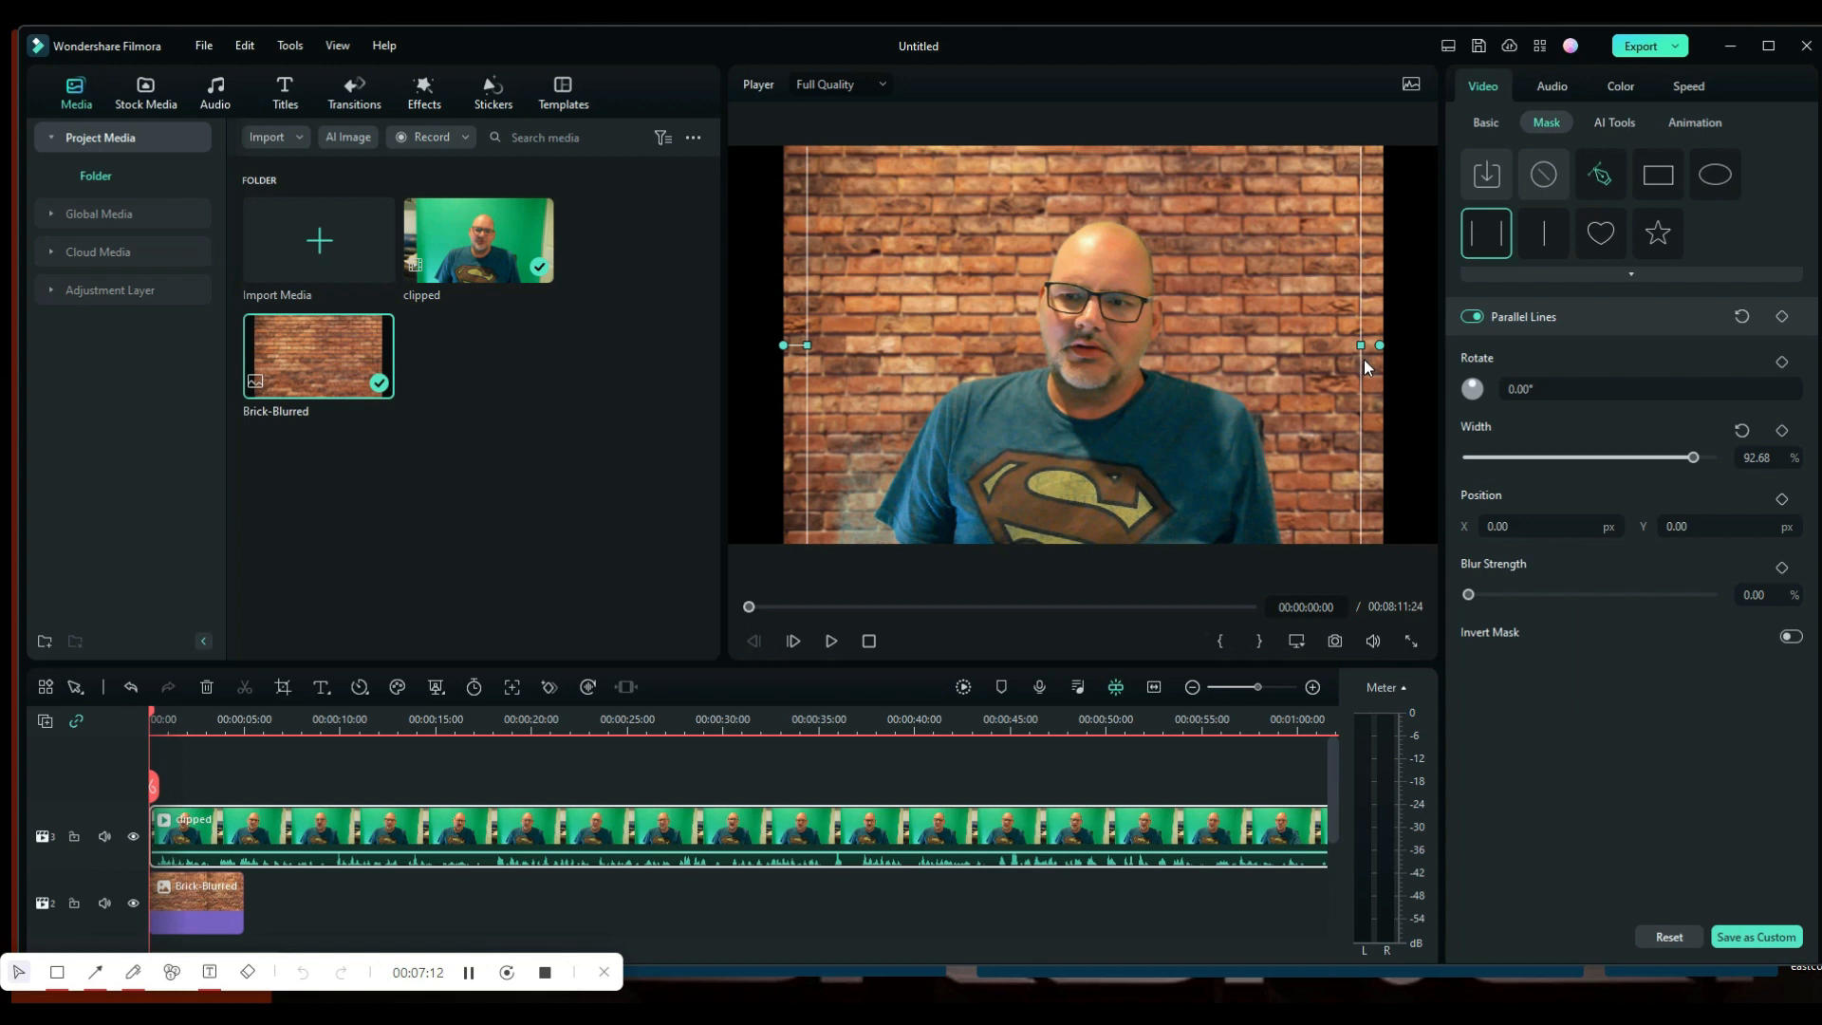
# Step: Scale the Brick-Blurred background image to about 123.08% so that it fills the whole frame
pyautogui.click(211, 911)
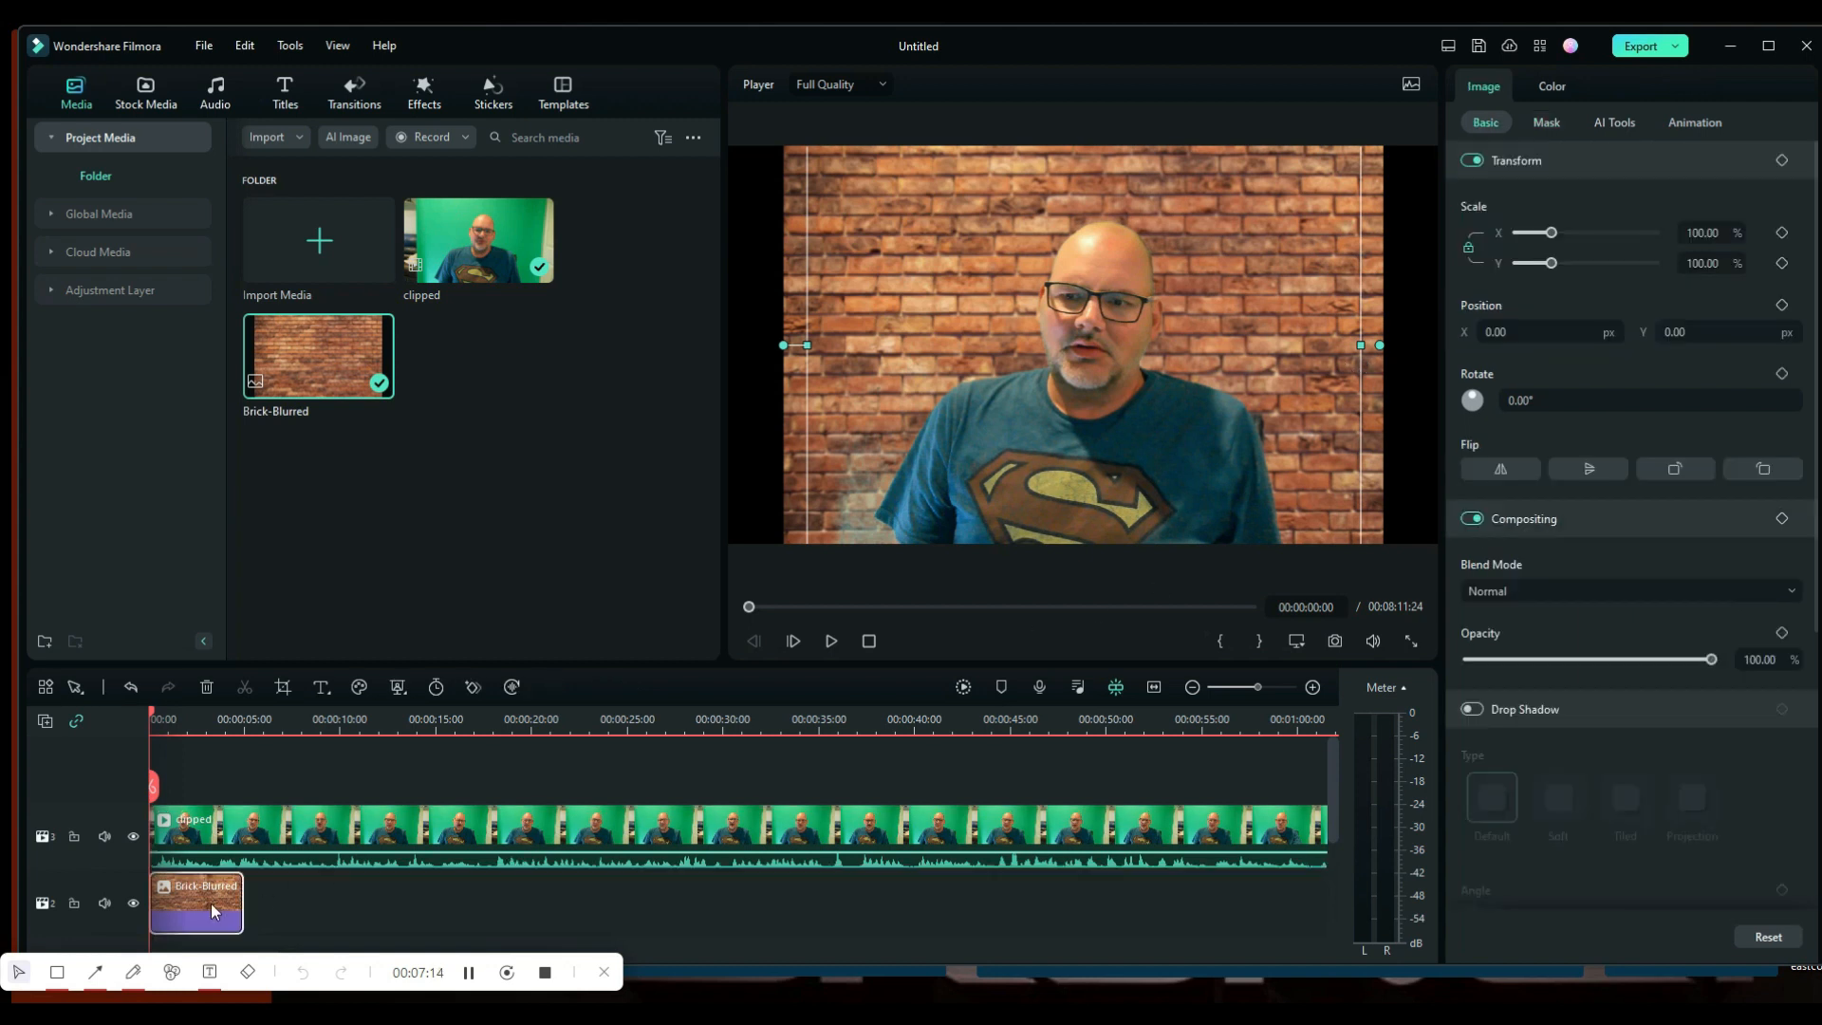
pyautogui.click(1384, 372)
pyautogui.moveTo(1551, 232); pyautogui.dragTo(1564, 238)
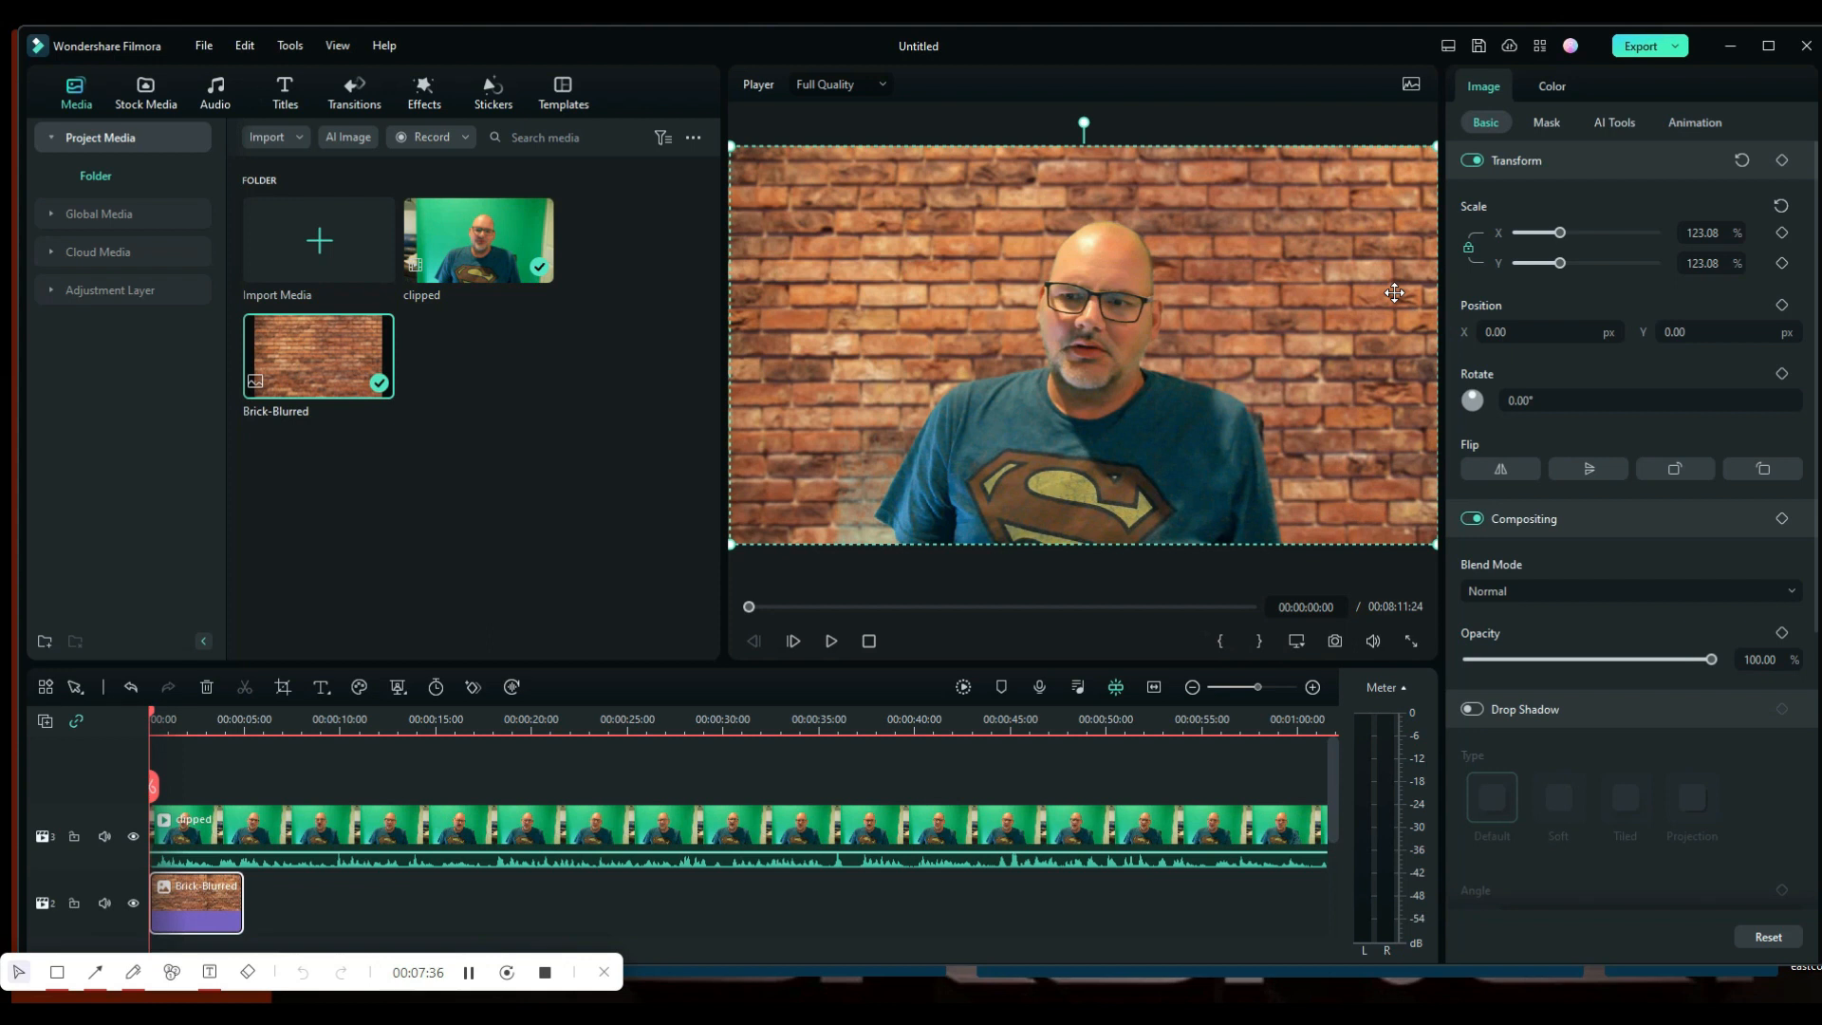
# Step: Refine the "clipped" clip's chroma key to offset 21, tolerance 52, edge thickness -0.90 and edge feather 1.18, and preview the playback
pyautogui.click(808, 845)
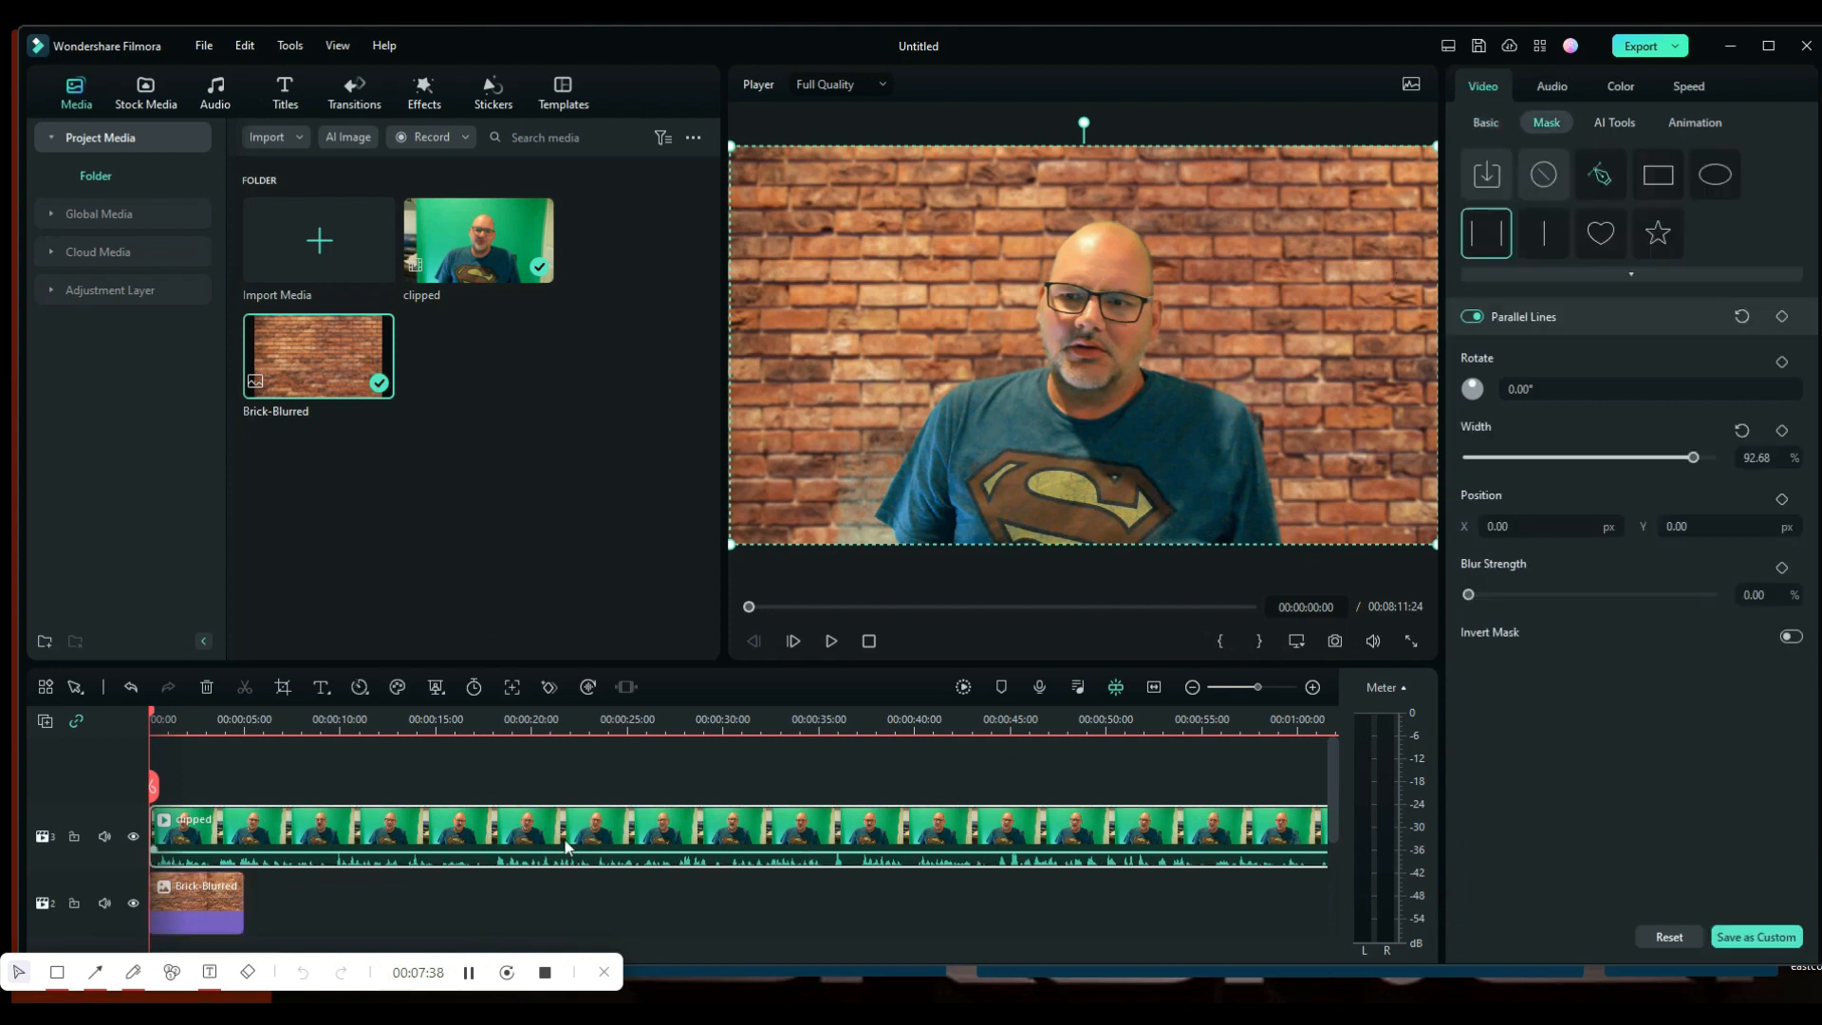
pyautogui.click(1615, 123)
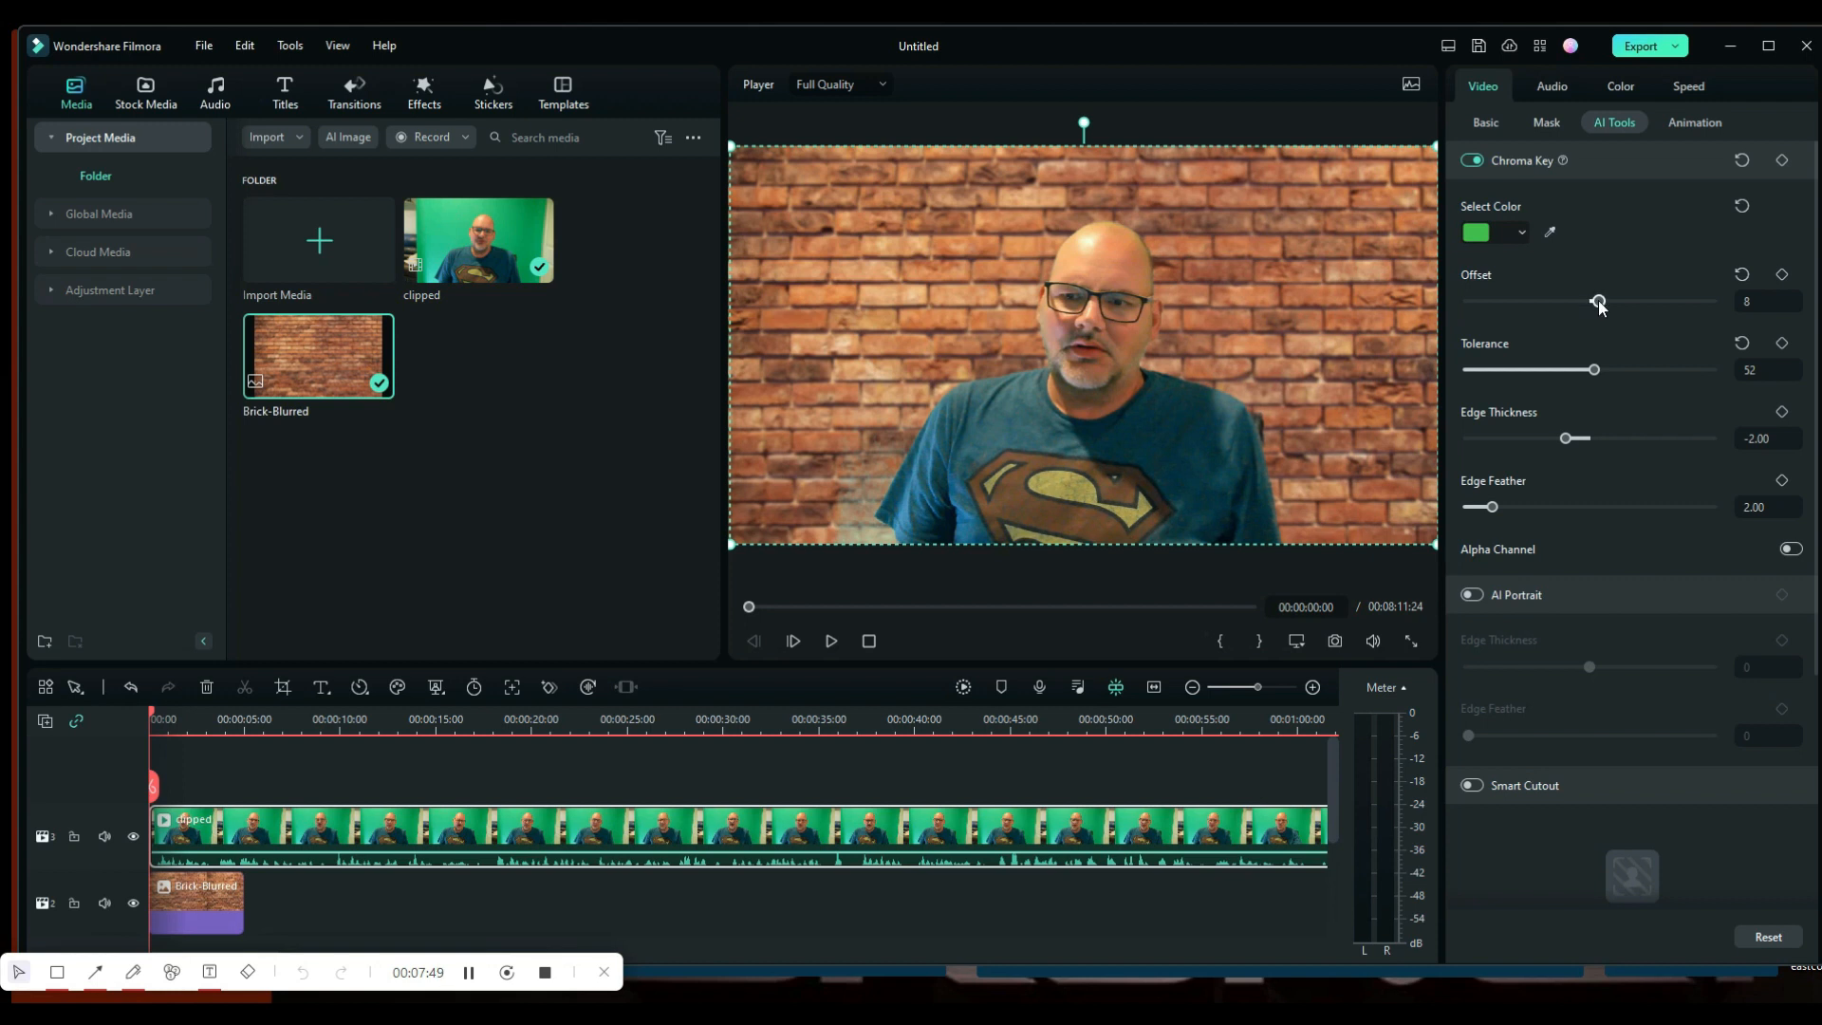
pyautogui.click(1599, 371)
pyautogui.moveTo(1599, 373)
pyautogui.mouseDown()
pyautogui.moveTo(1631, 378)
pyautogui.moveTo(1575, 383)
pyautogui.moveTo(1594, 379)
pyautogui.mouseUp()
pyautogui.click(1570, 439)
pyautogui.moveTo(1569, 439); pyautogui.dragTo(1573, 439)
pyautogui.moveTo(1601, 302)
pyautogui.mouseDown()
pyautogui.moveTo(1617, 304)
pyautogui.moveTo(1580, 304)
pyautogui.moveTo(1619, 308)
pyautogui.mouseUp()
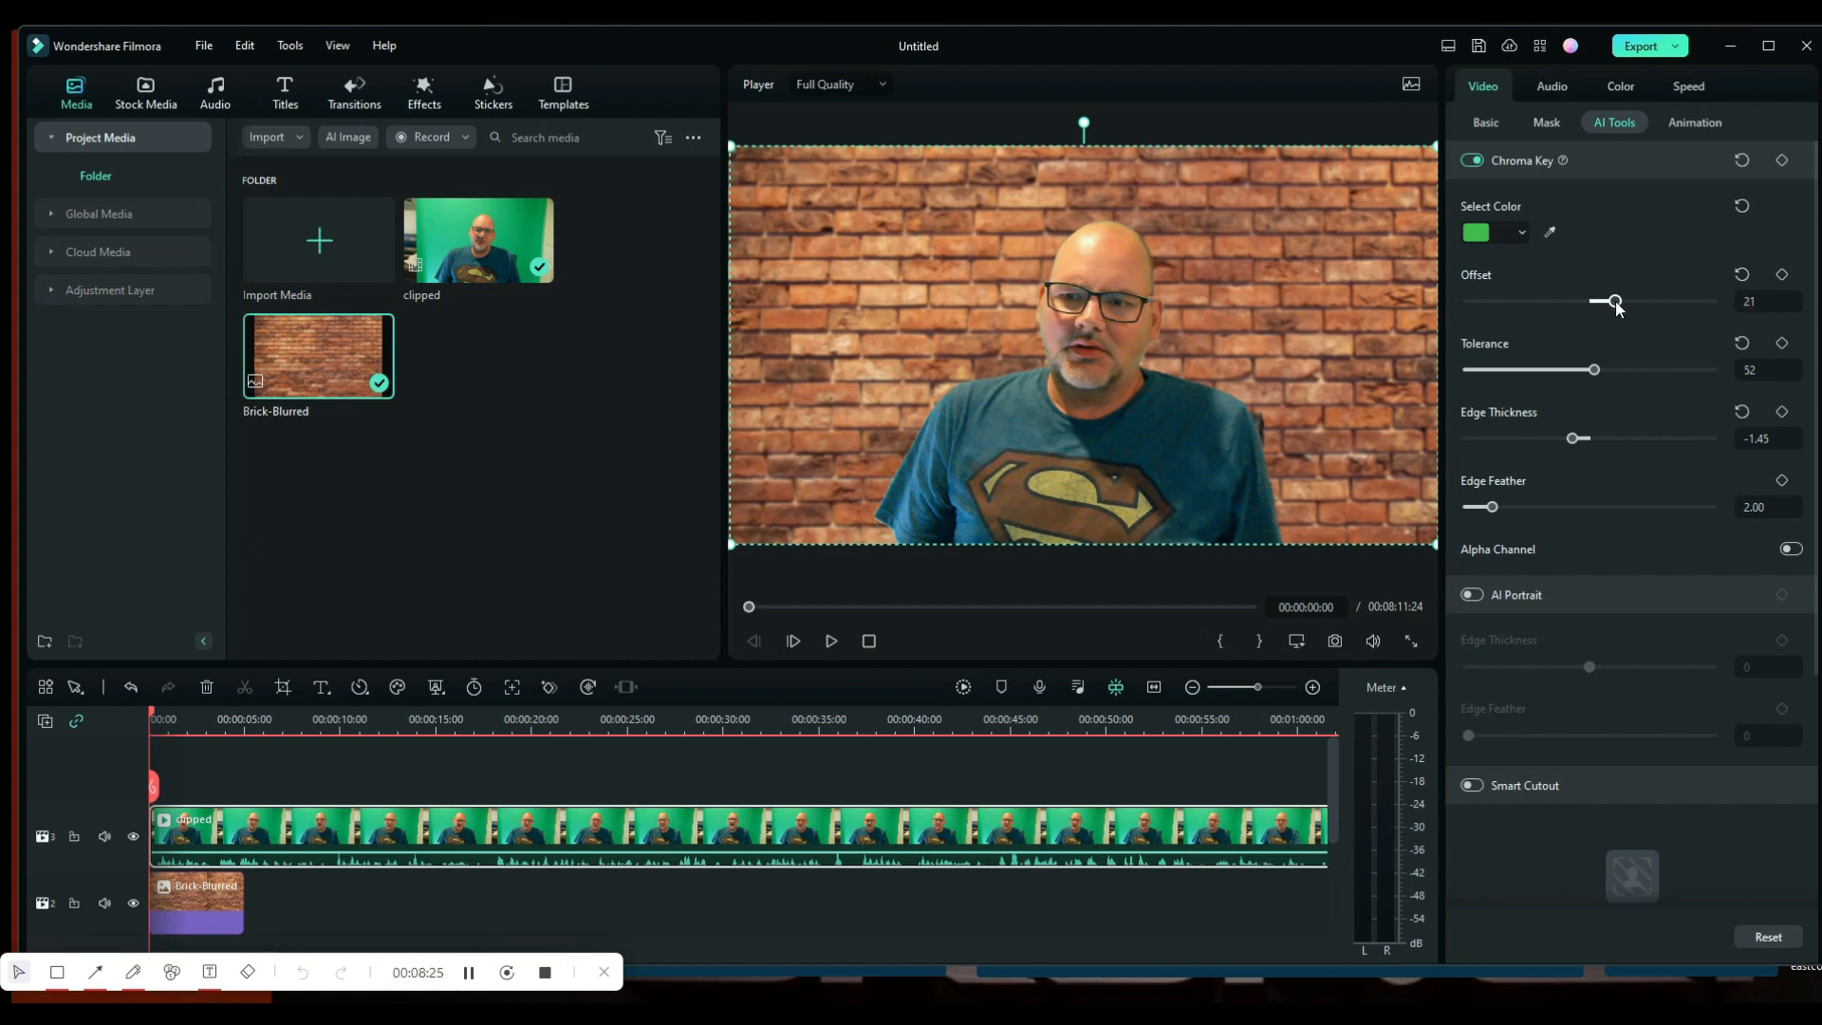
pyautogui.moveTo(1595, 370); pyautogui.dragTo(1597, 377)
pyautogui.moveTo(1593, 443)
pyautogui.mouseDown()
pyautogui.moveTo(1489, 438)
pyautogui.moveTo(1581, 445)
pyautogui.mouseUp()
pyautogui.moveTo(1493, 510)
pyautogui.mouseDown()
pyautogui.moveTo(1517, 513)
pyautogui.moveTo(1488, 521)
pyautogui.mouseUp()
pyautogui.click(831, 642)
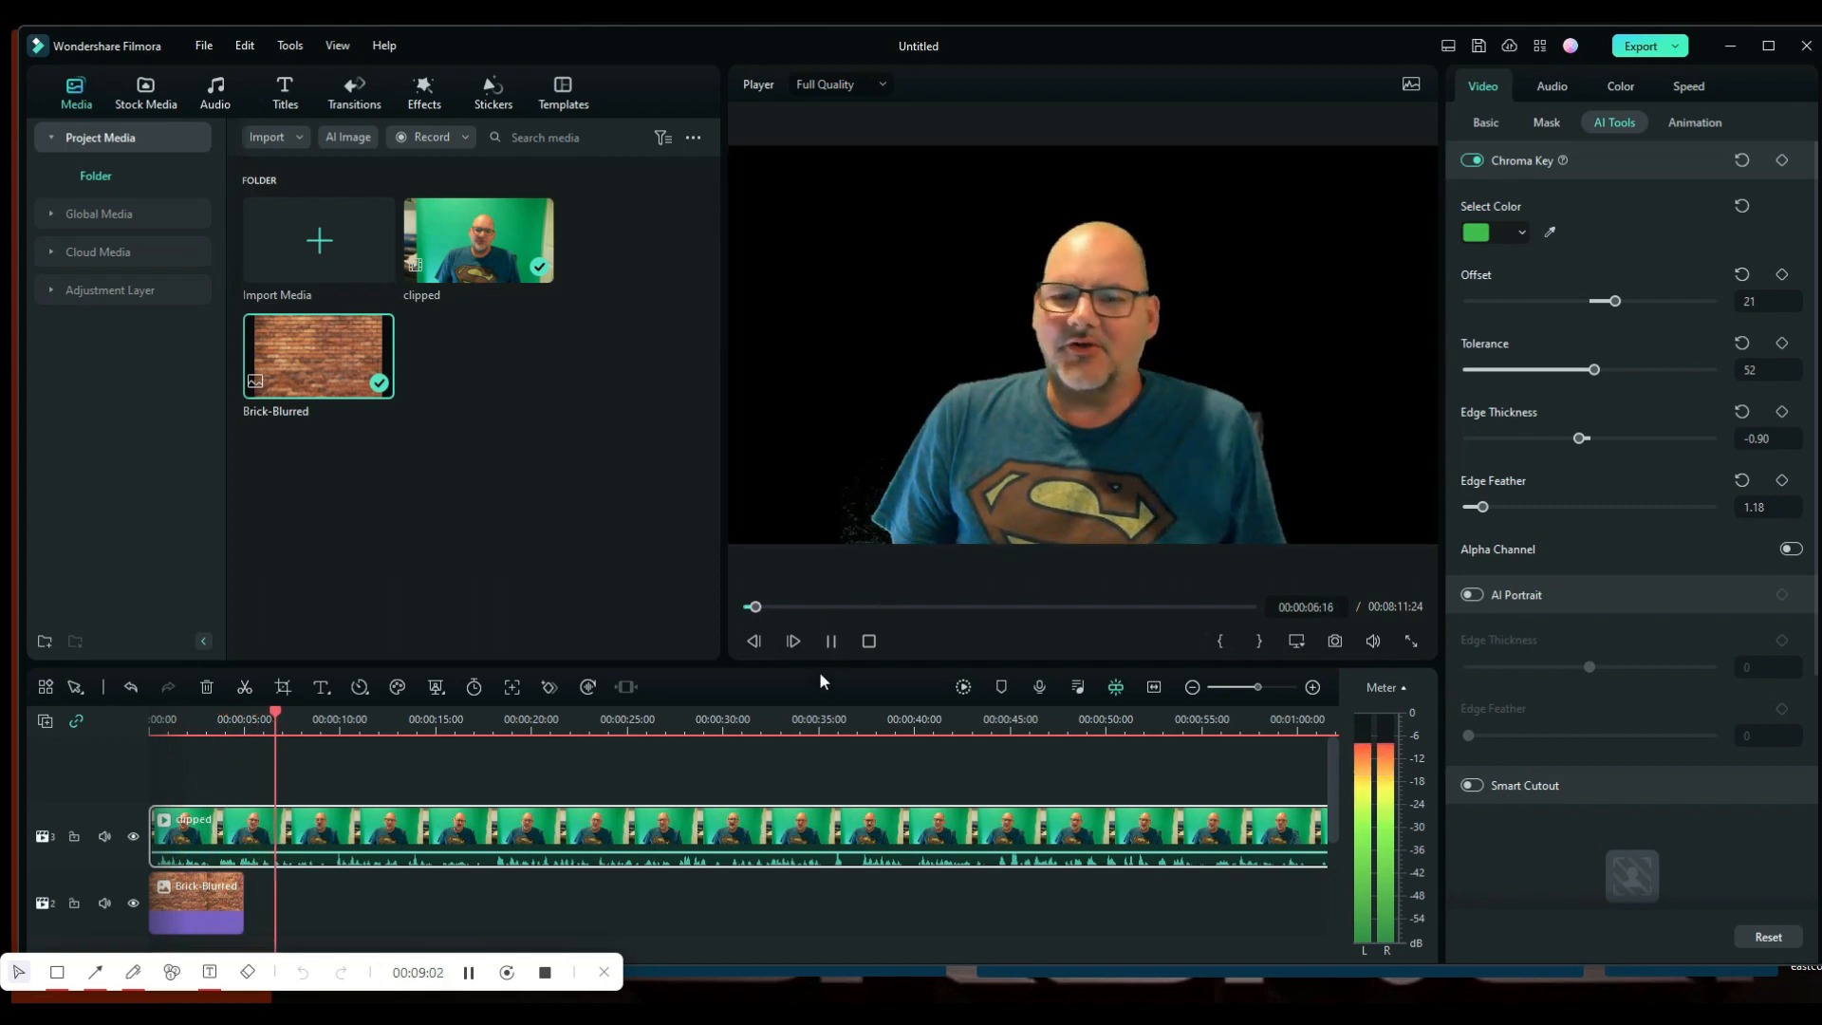
pyautogui.click(824, 642)
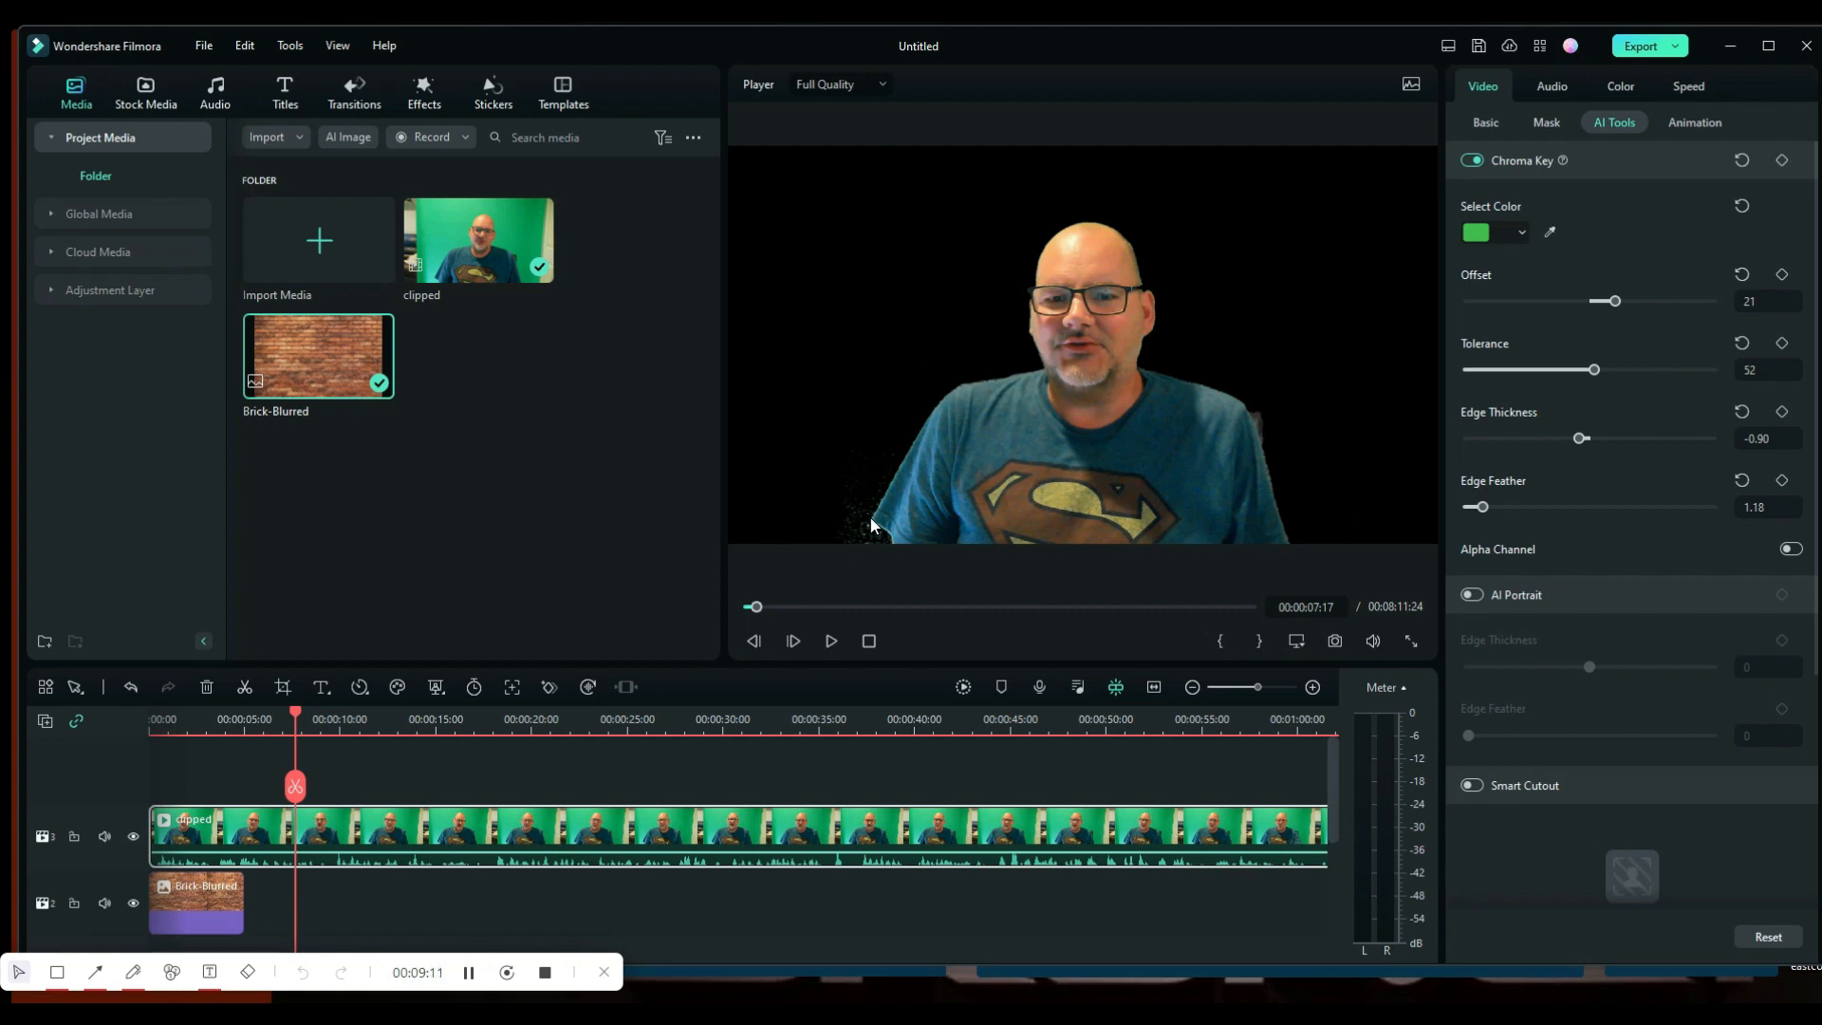
# Step: Extend the Brick-Blurred image to the end of the "clipped" clip and play back the composited video
pyautogui.click(221, 901)
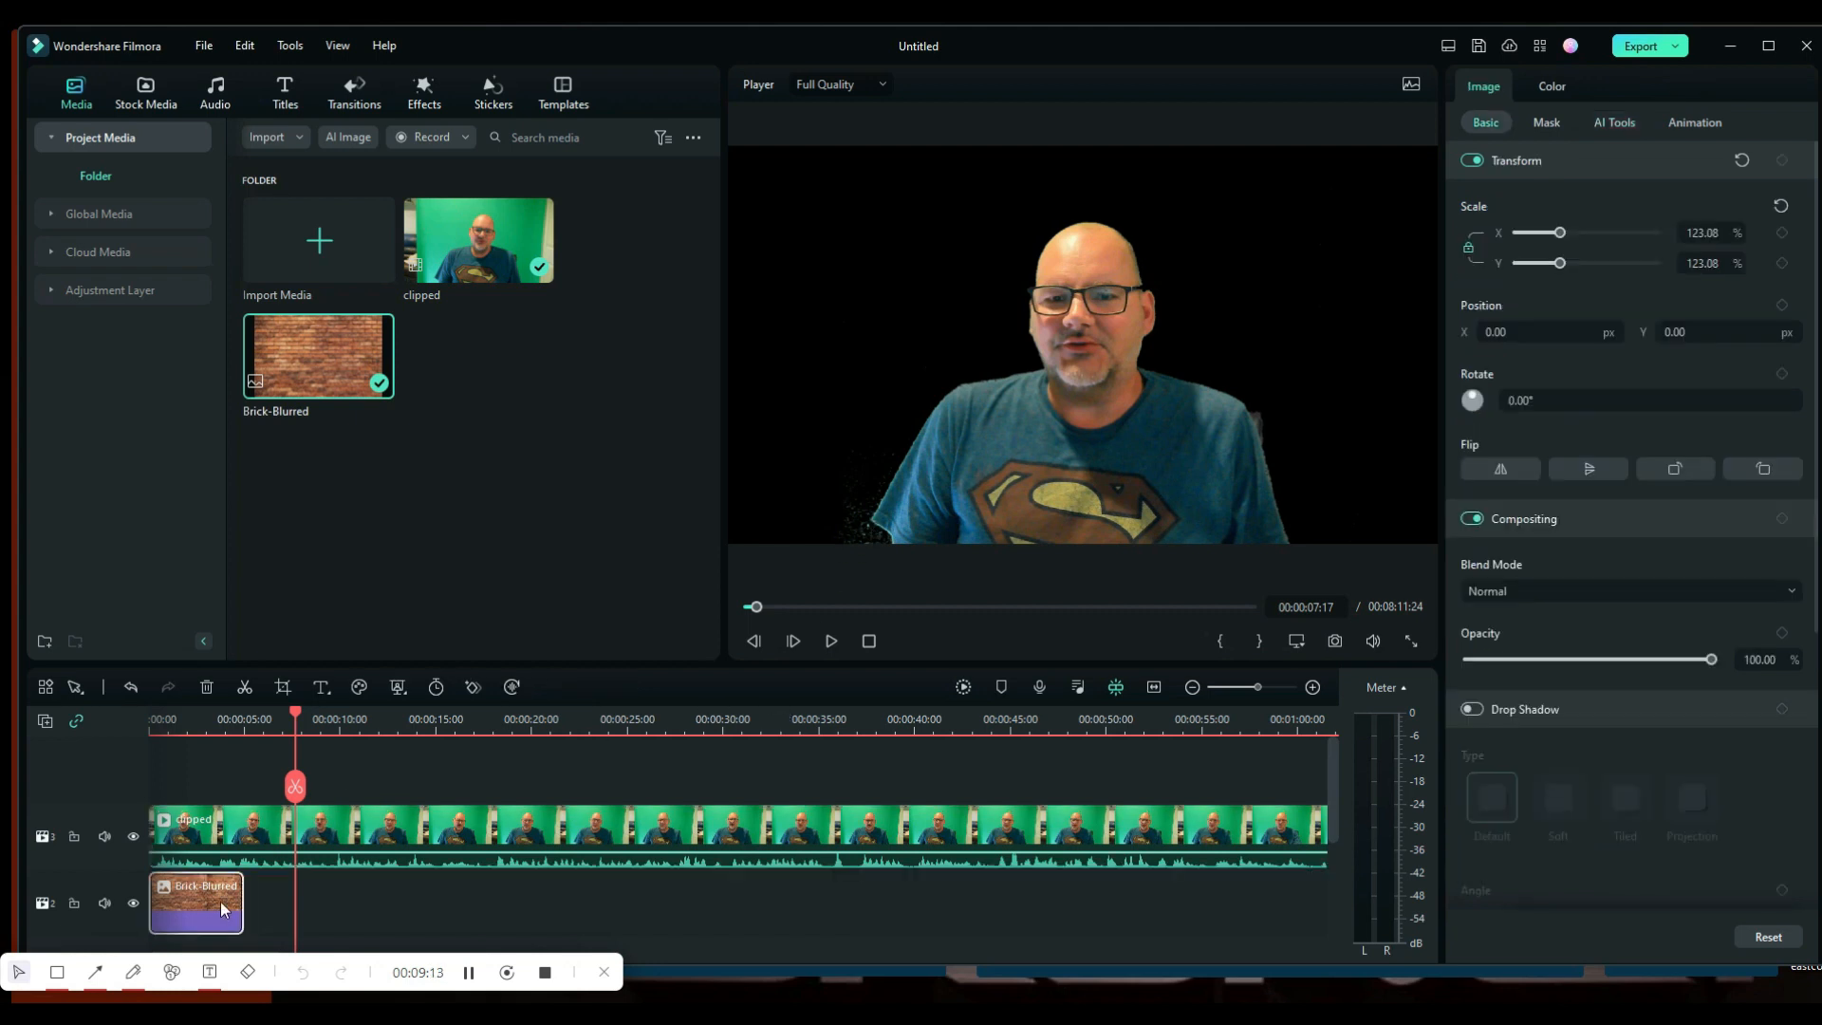
pyautogui.moveTo(237, 895); pyautogui.dragTo(687, 896)
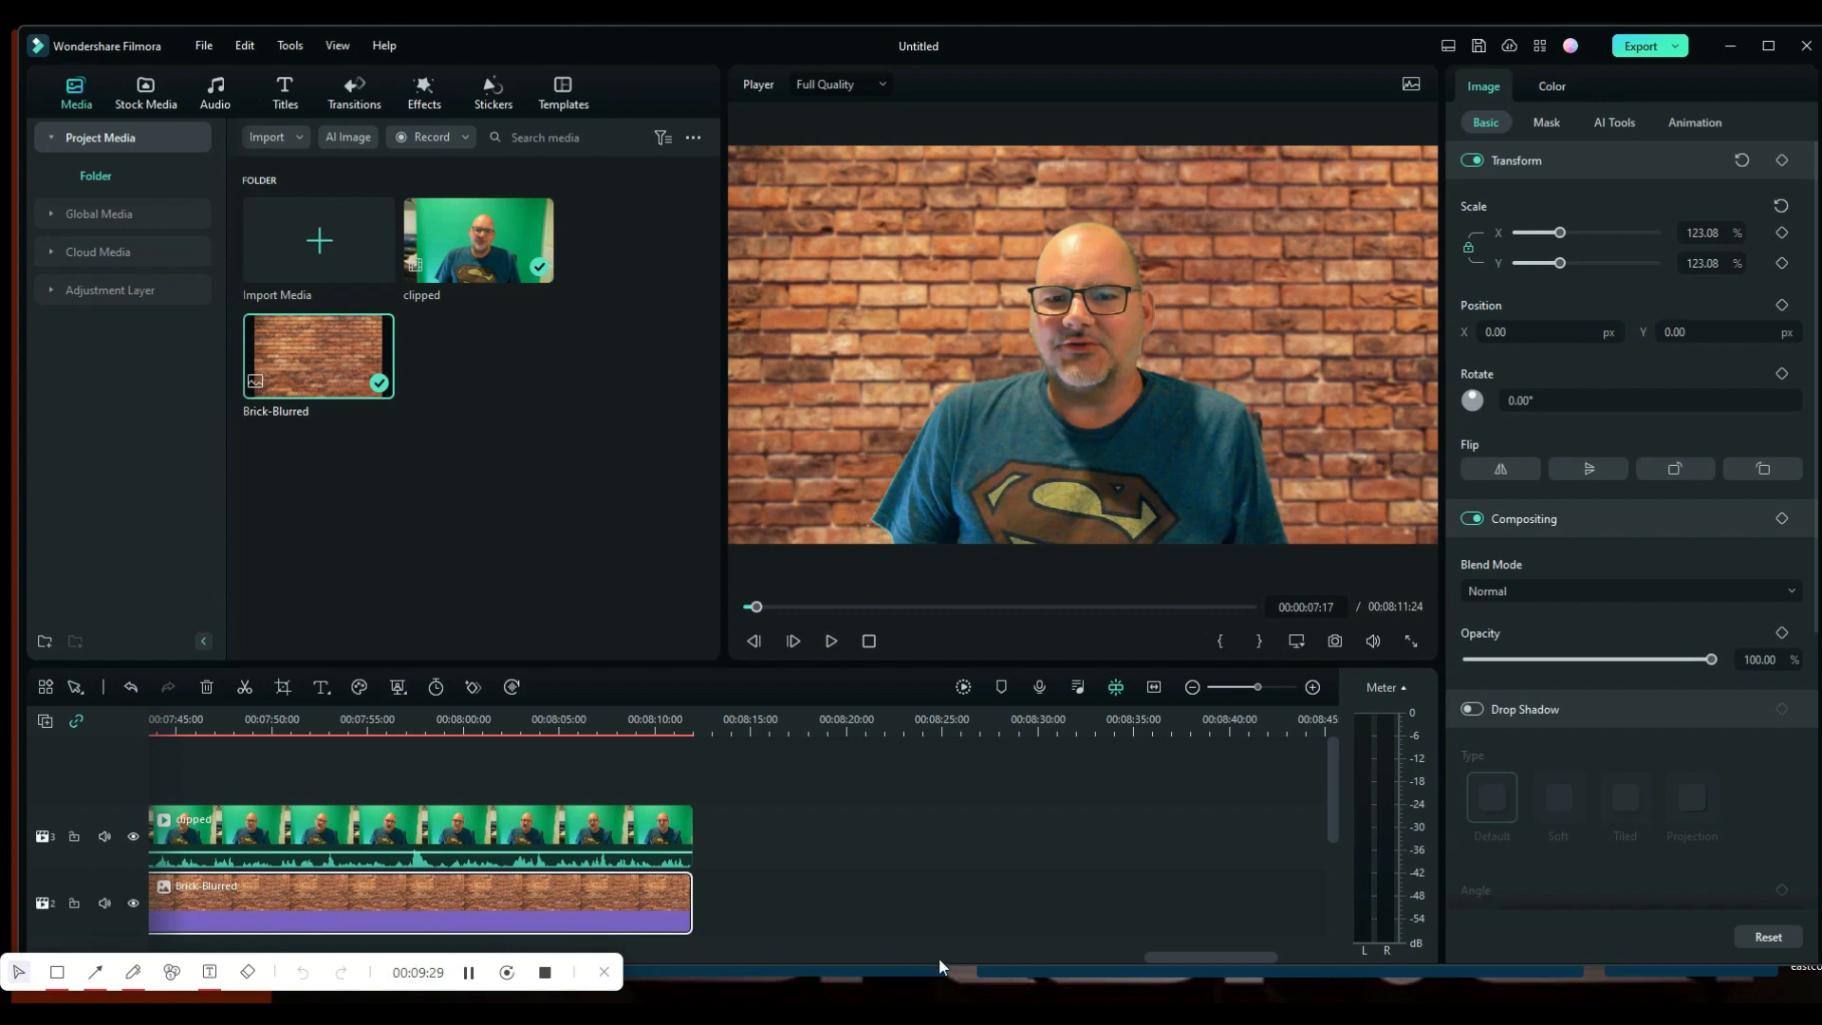
pyautogui.moveTo(1210, 955); pyautogui.dragTo(217, 955)
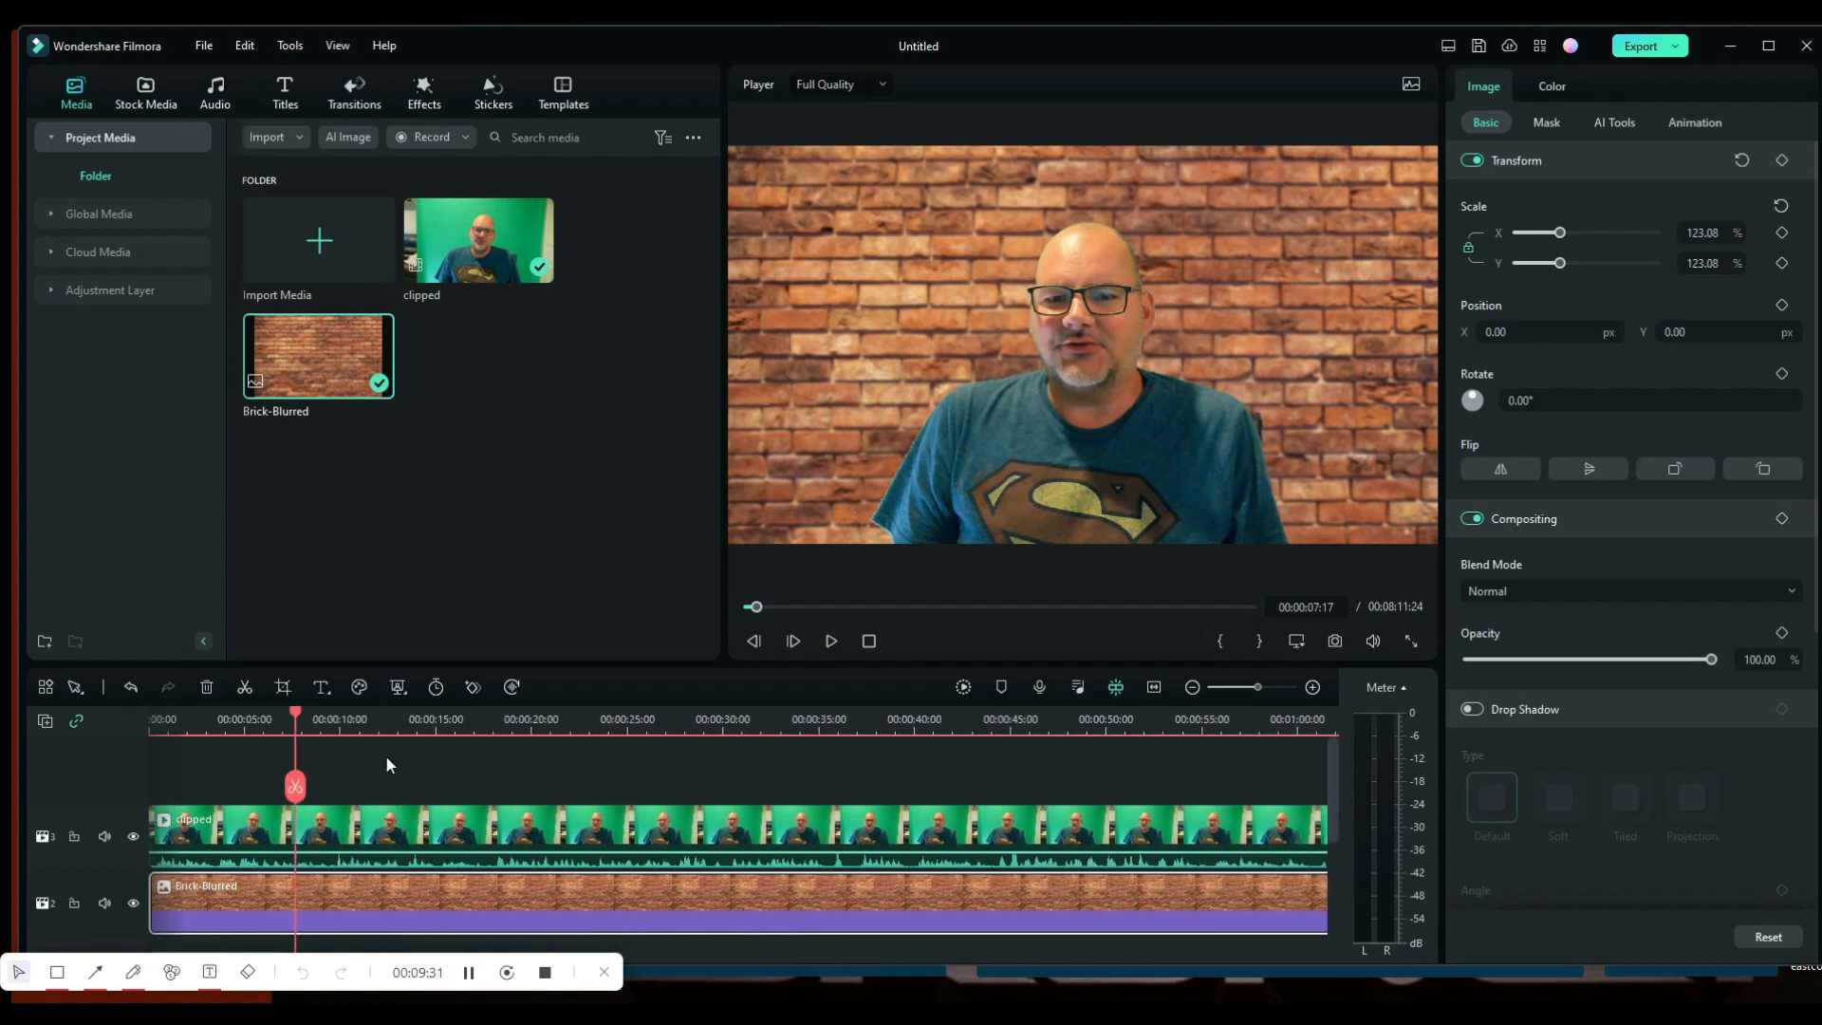
pyautogui.click(824, 642)
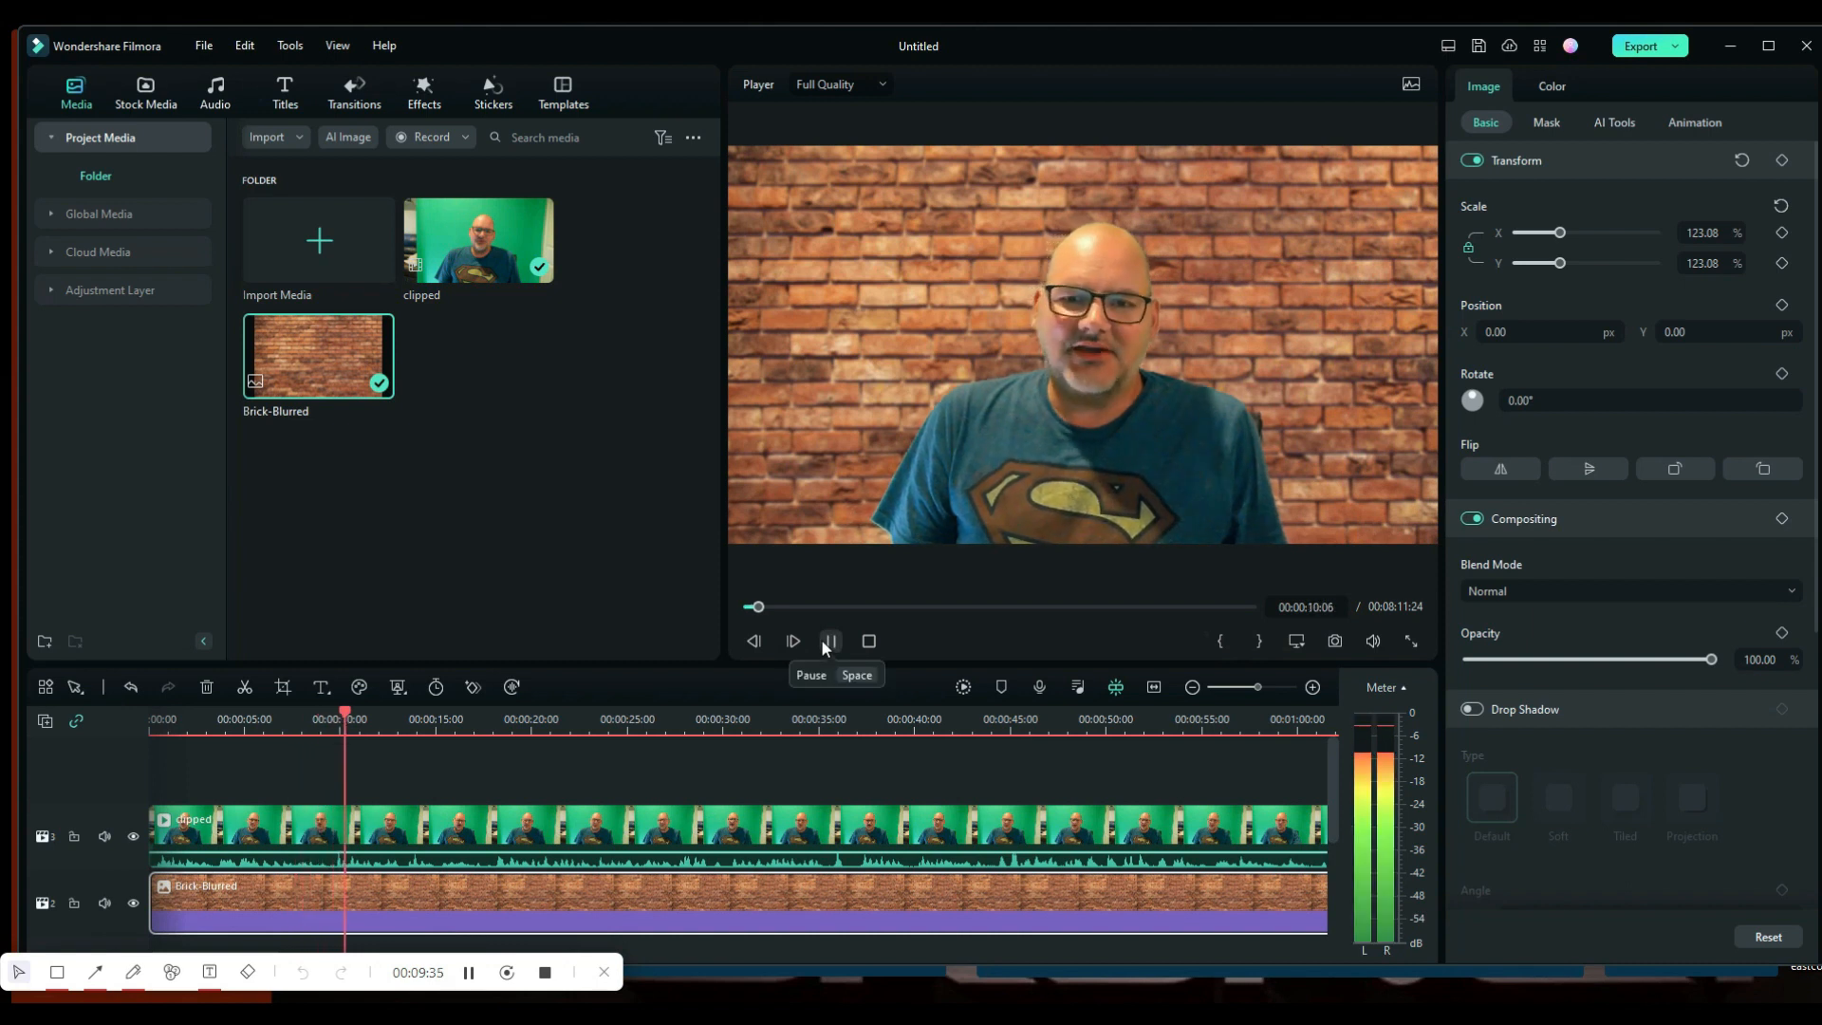
# Step: Pause the playback and add the Mud-Struggle-1 video above the "clipped" clip, starting at 00:00:12:02
pyautogui.click(822, 639)
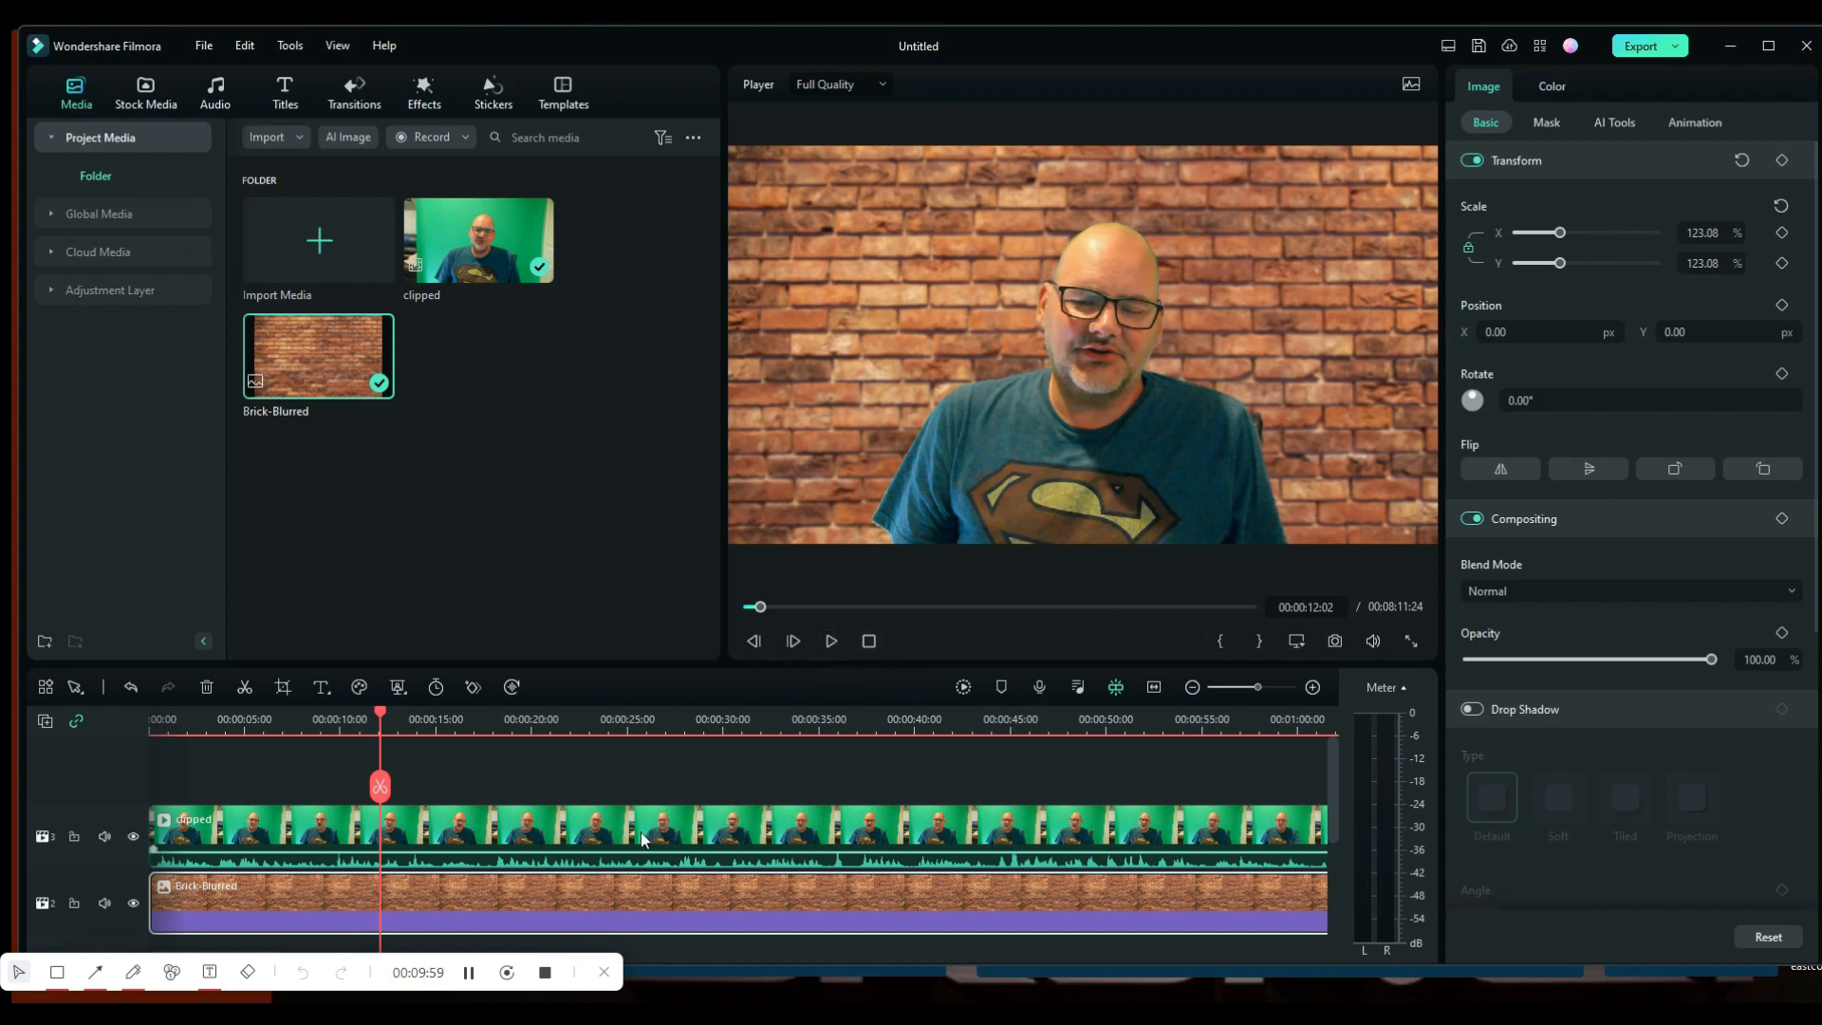
pyautogui.click(470, 973)
pyautogui.moveTo(1308, 655); pyautogui.dragTo(372, 790)
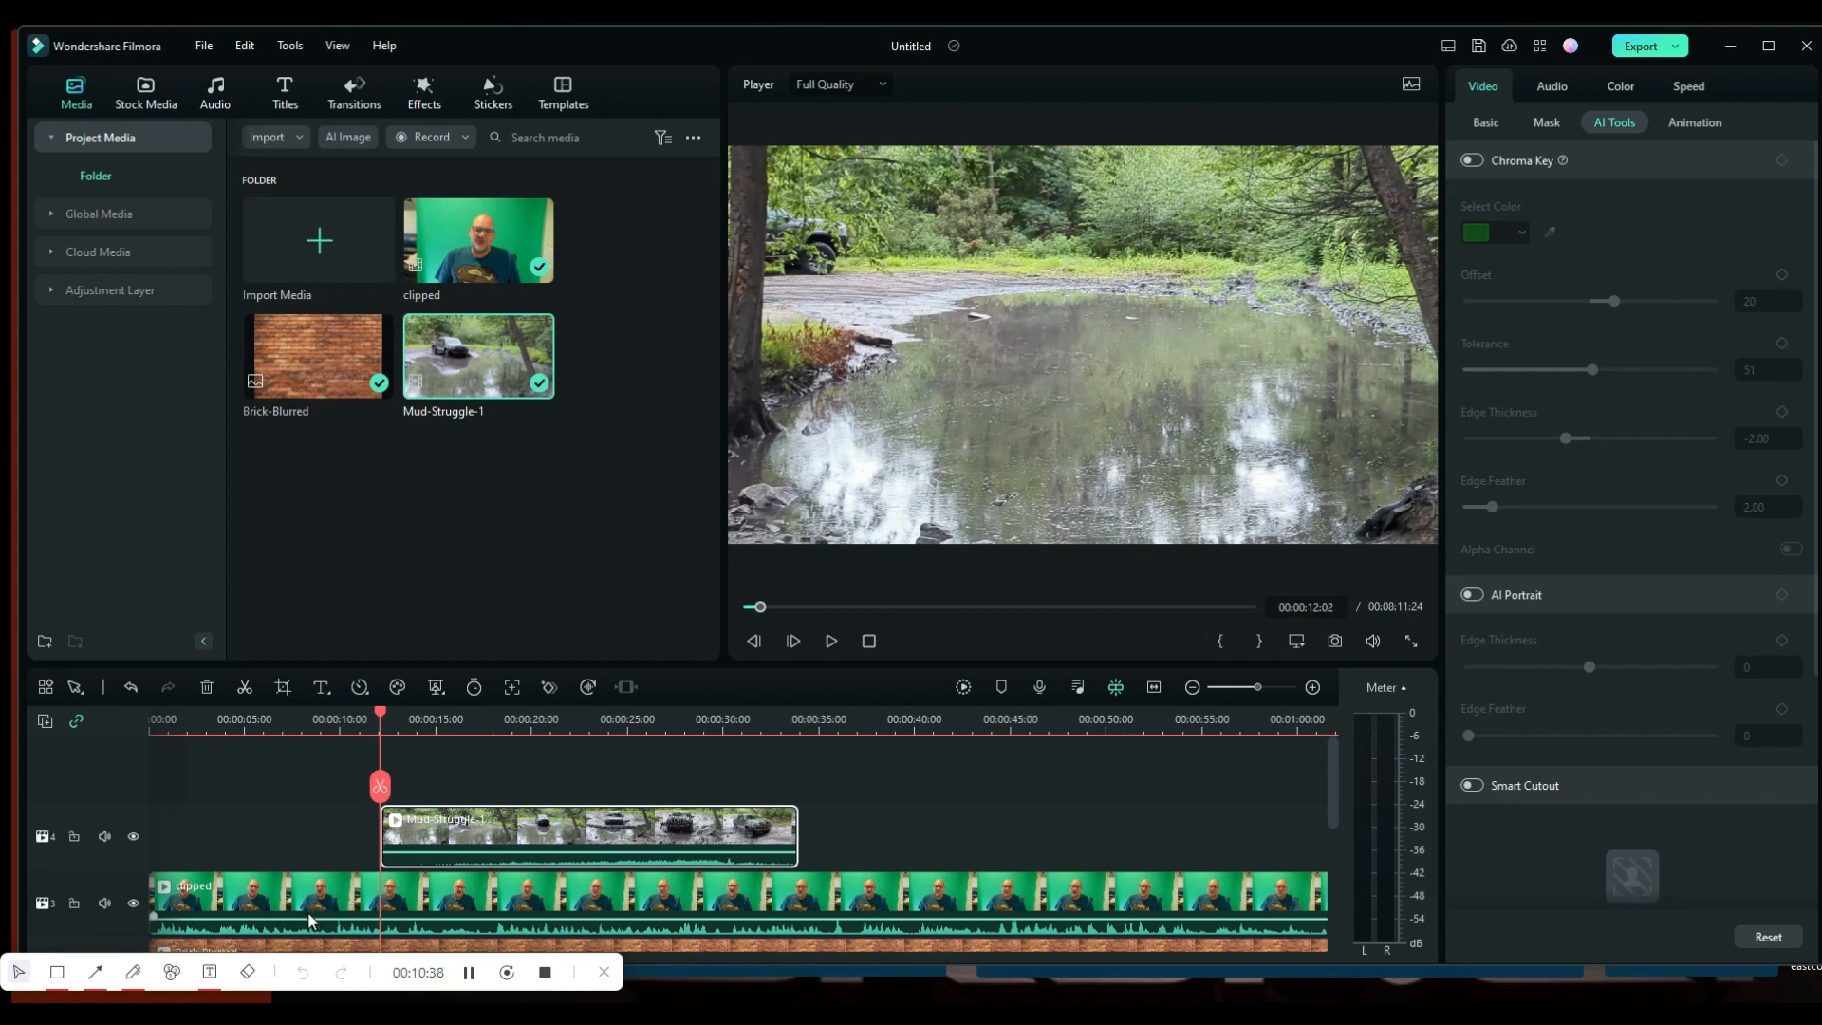
# Step: Mute the Mud-Struggle-1 clip's video track and preview the switch from the webcam footage to that clip
pyautogui.moveTo(380, 788); pyautogui.dragTo(671, 802)
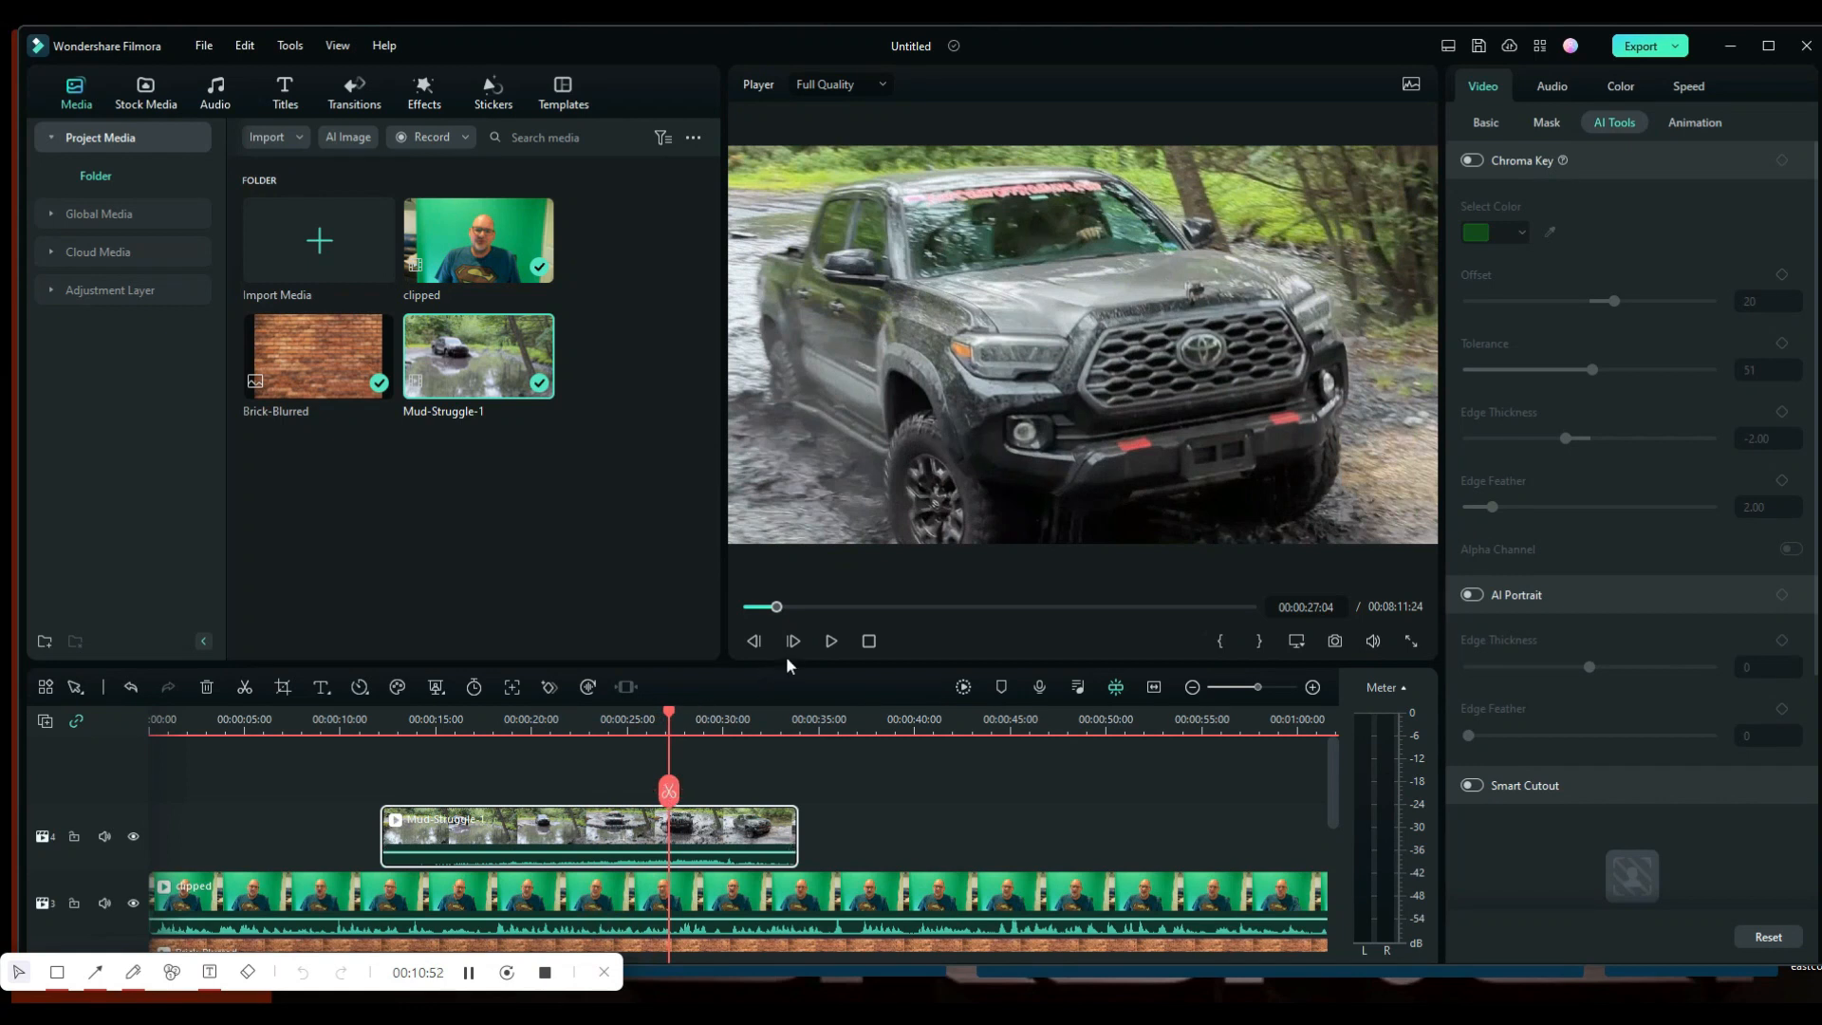
pyautogui.click(831, 641)
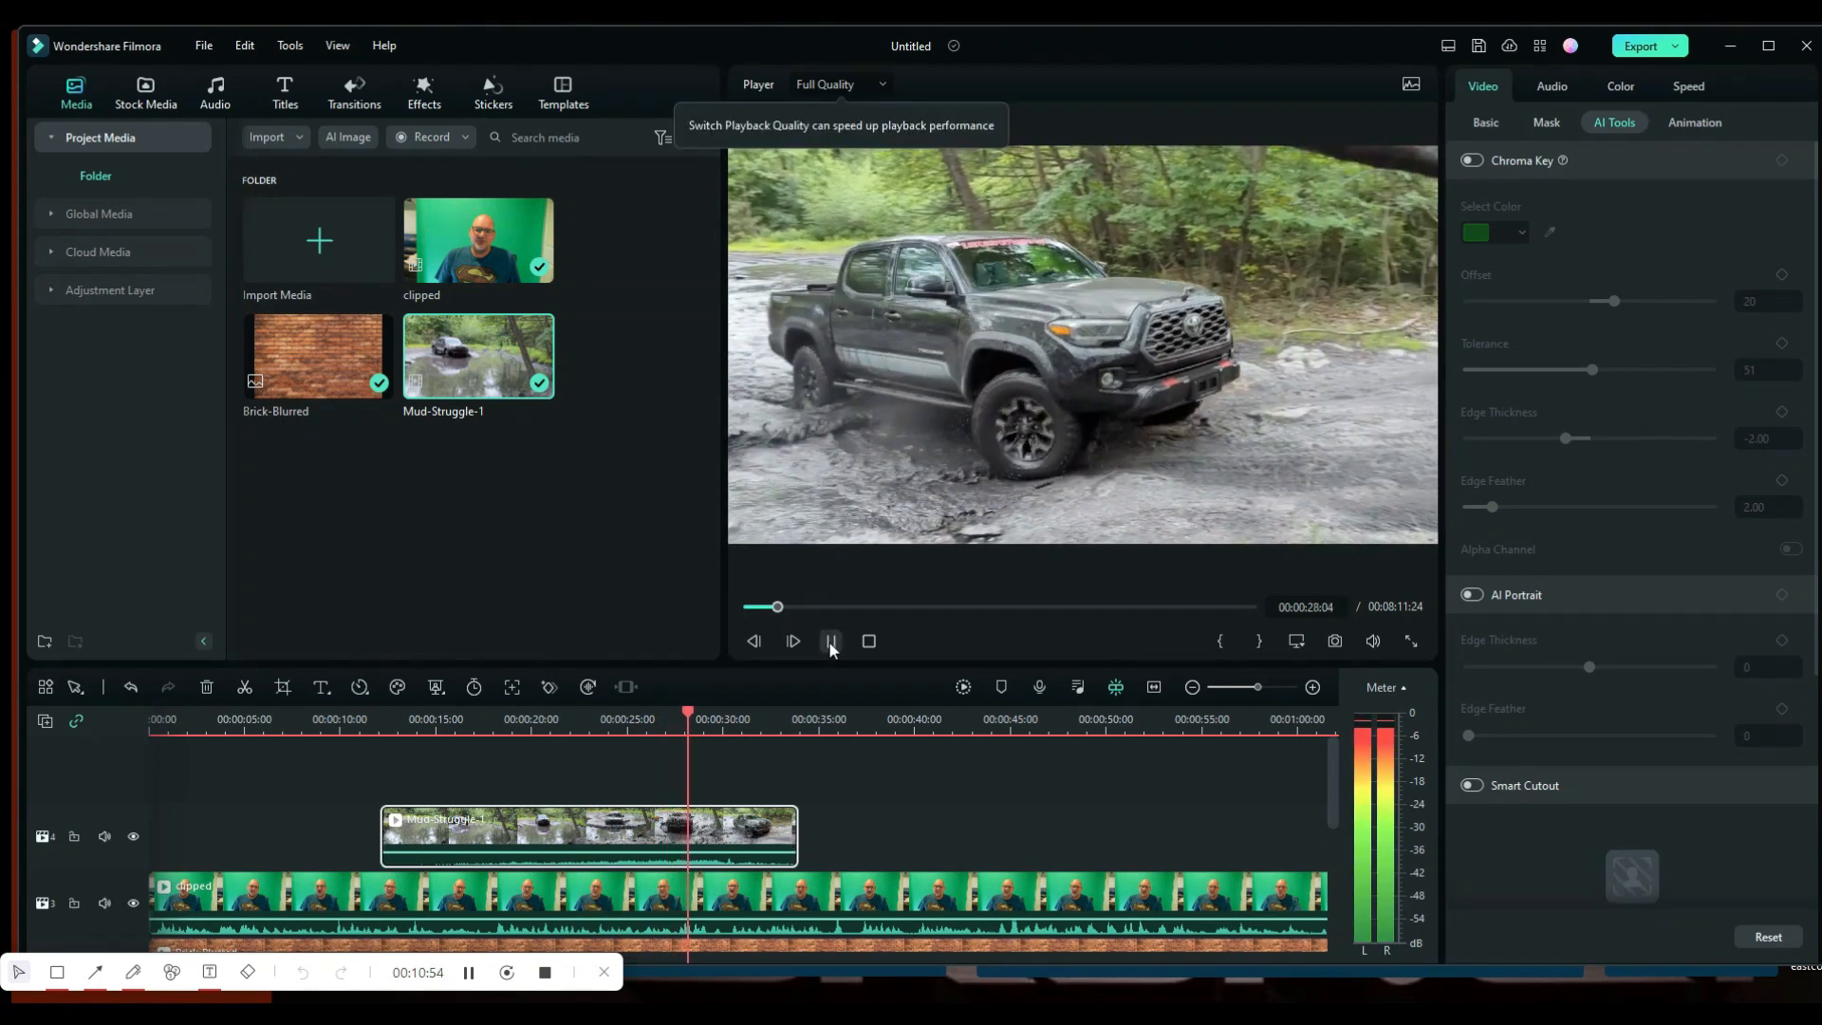
pyautogui.click(832, 641)
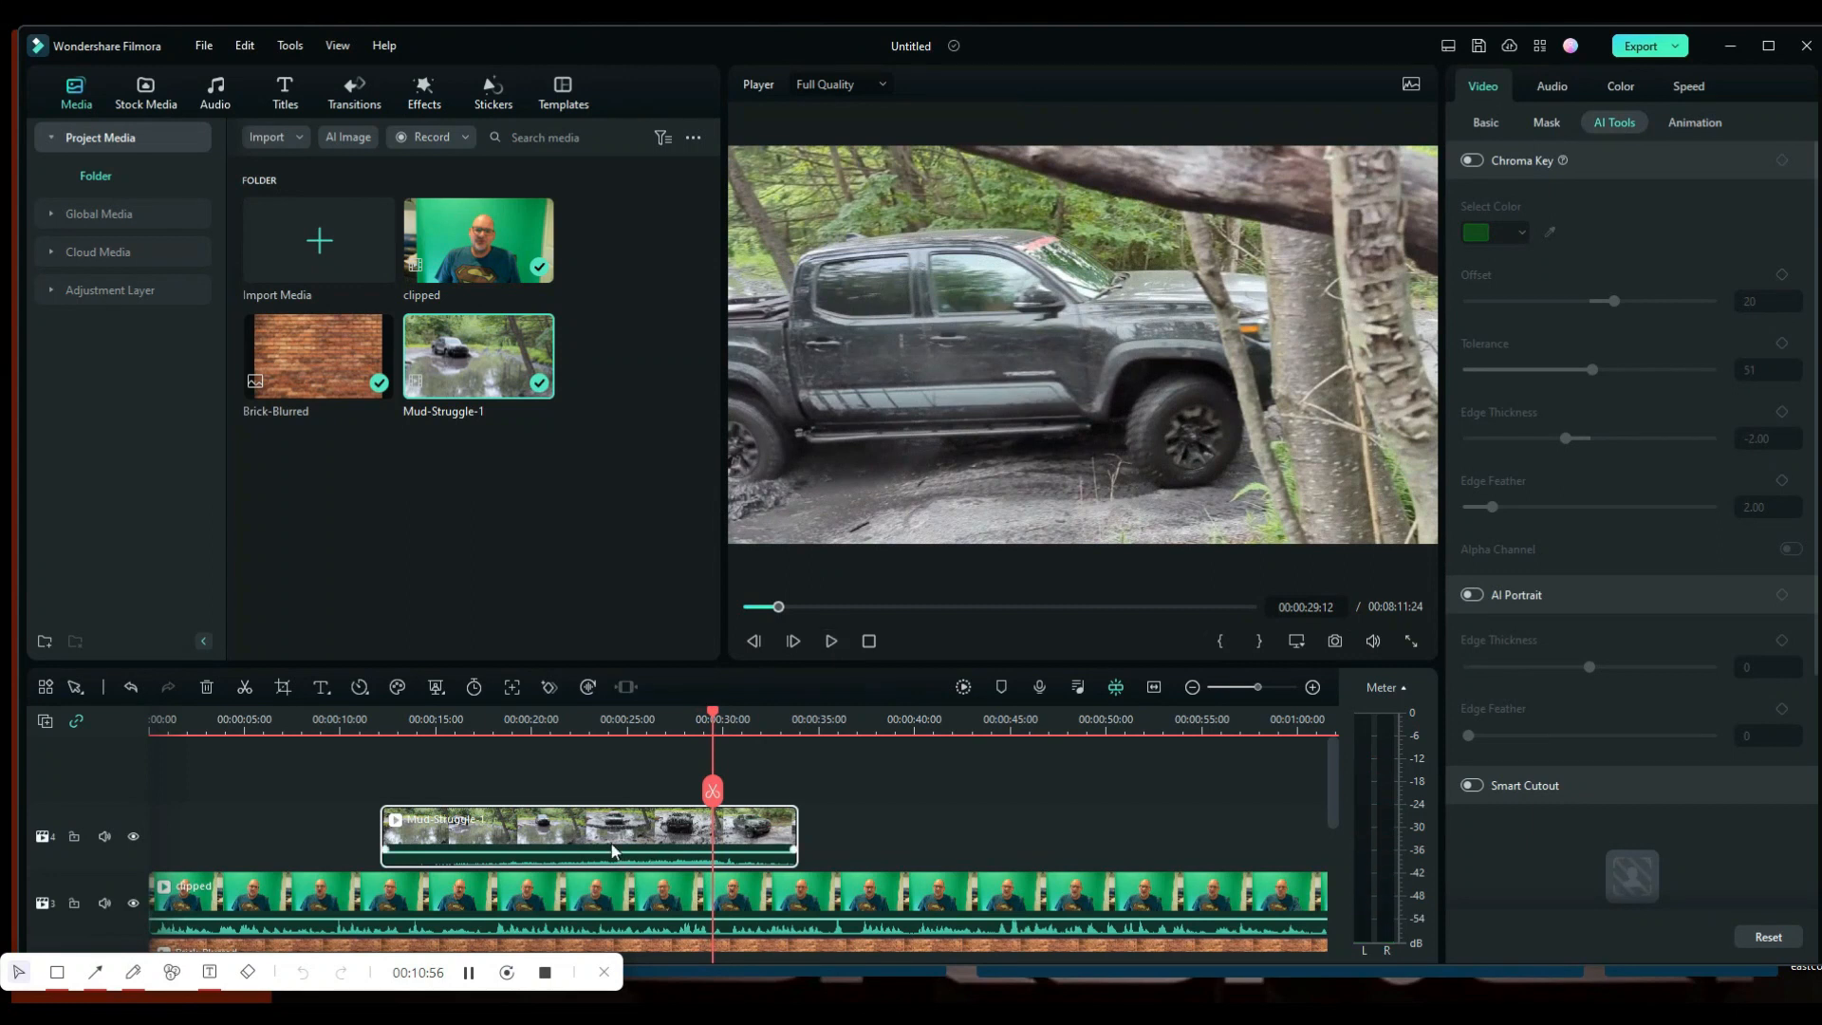
pyautogui.click(105, 837)
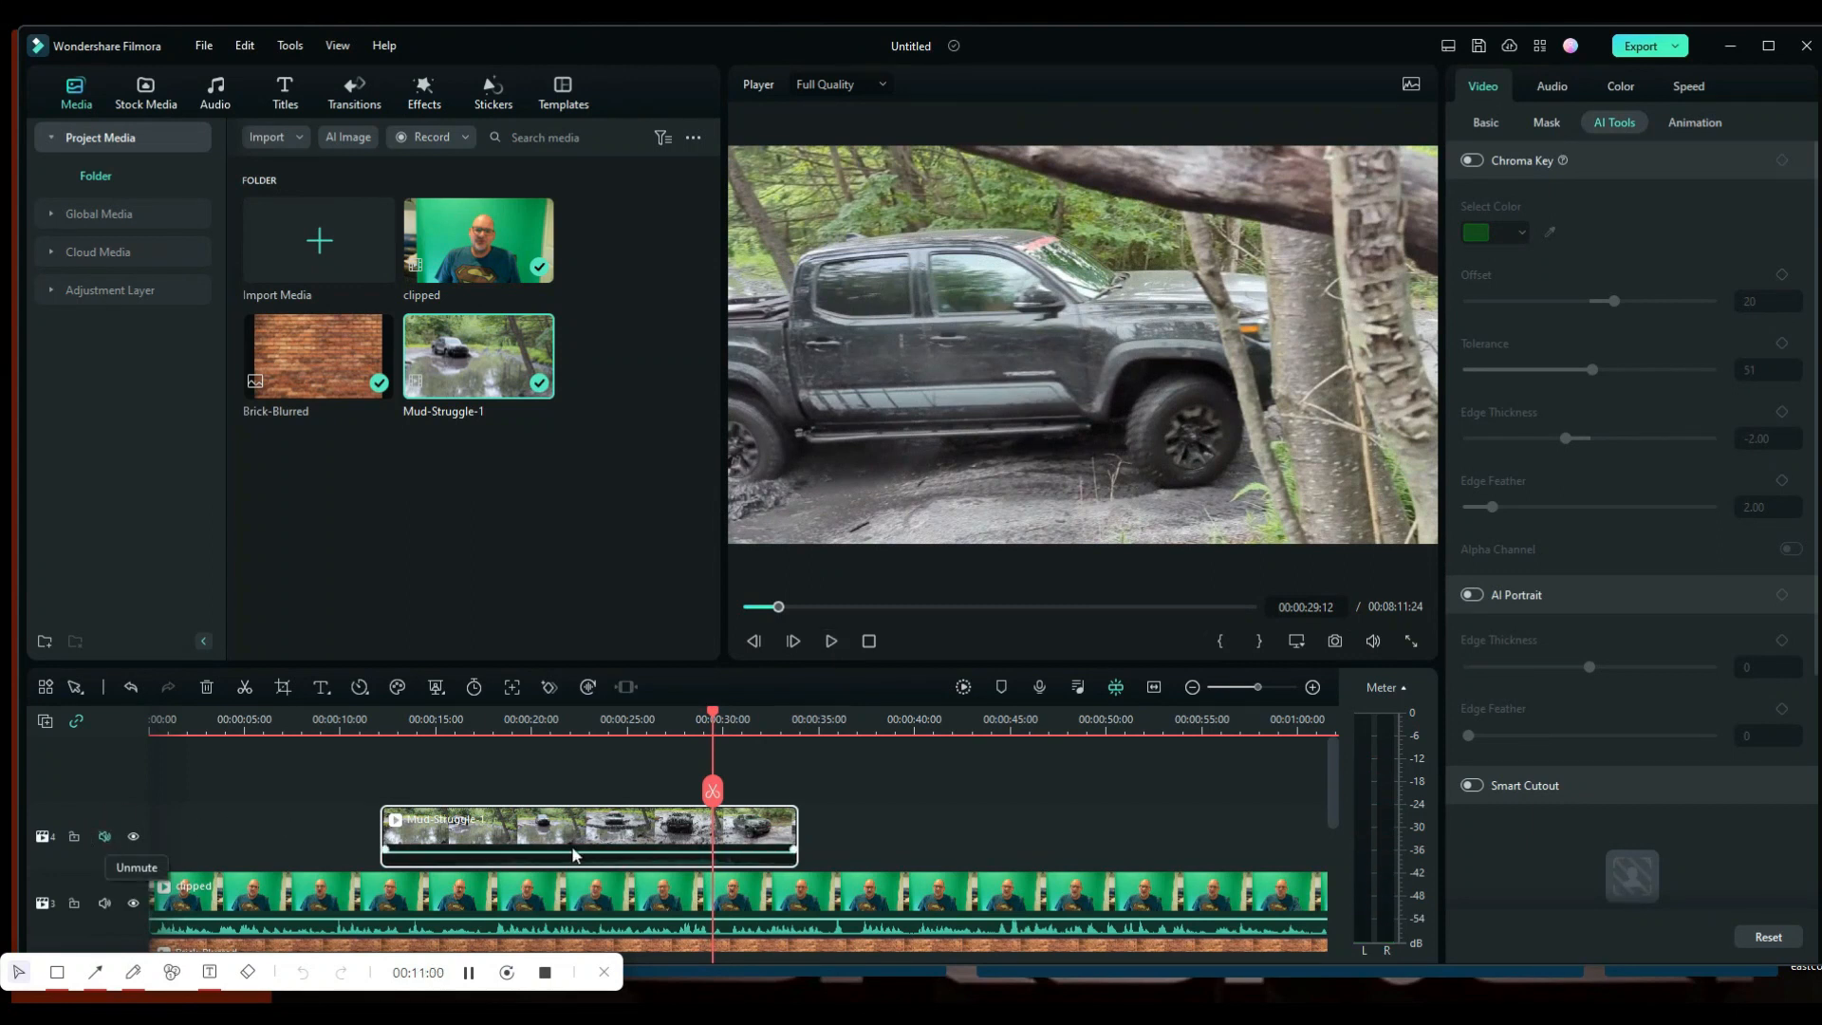
pyautogui.moveTo(702, 805); pyautogui.dragTo(347, 797)
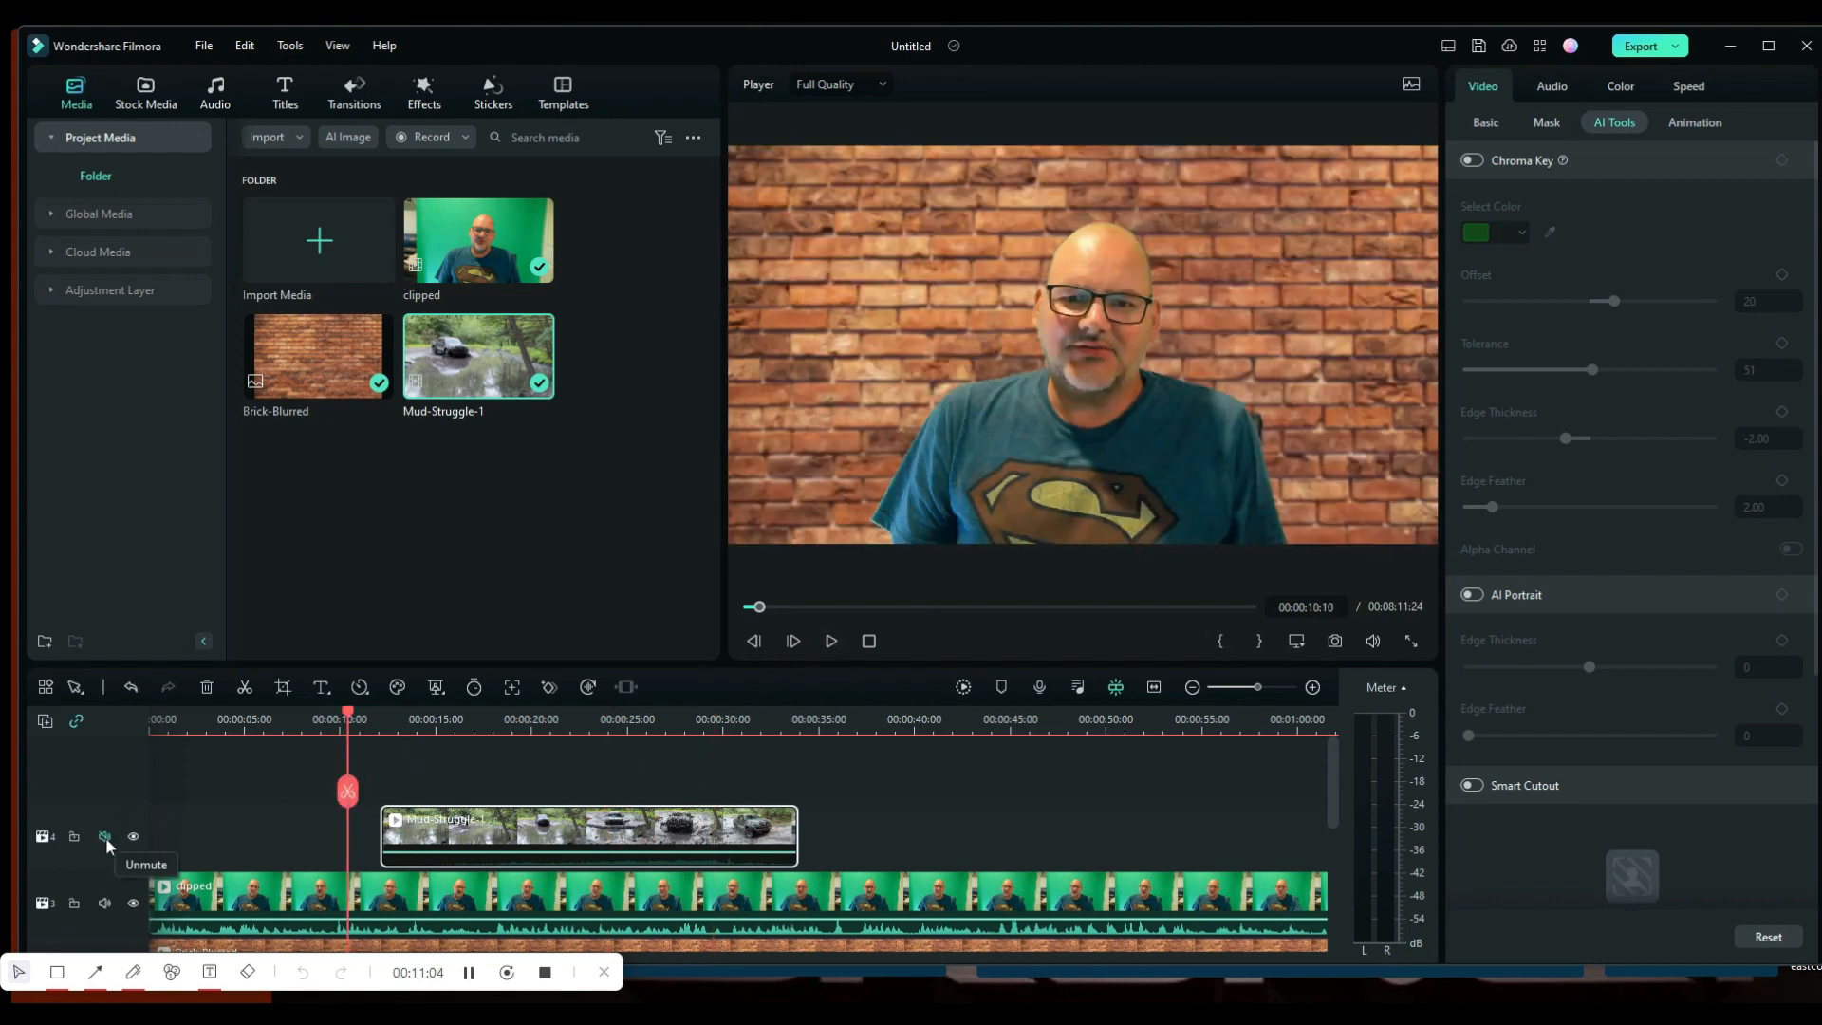
pyautogui.click(830, 643)
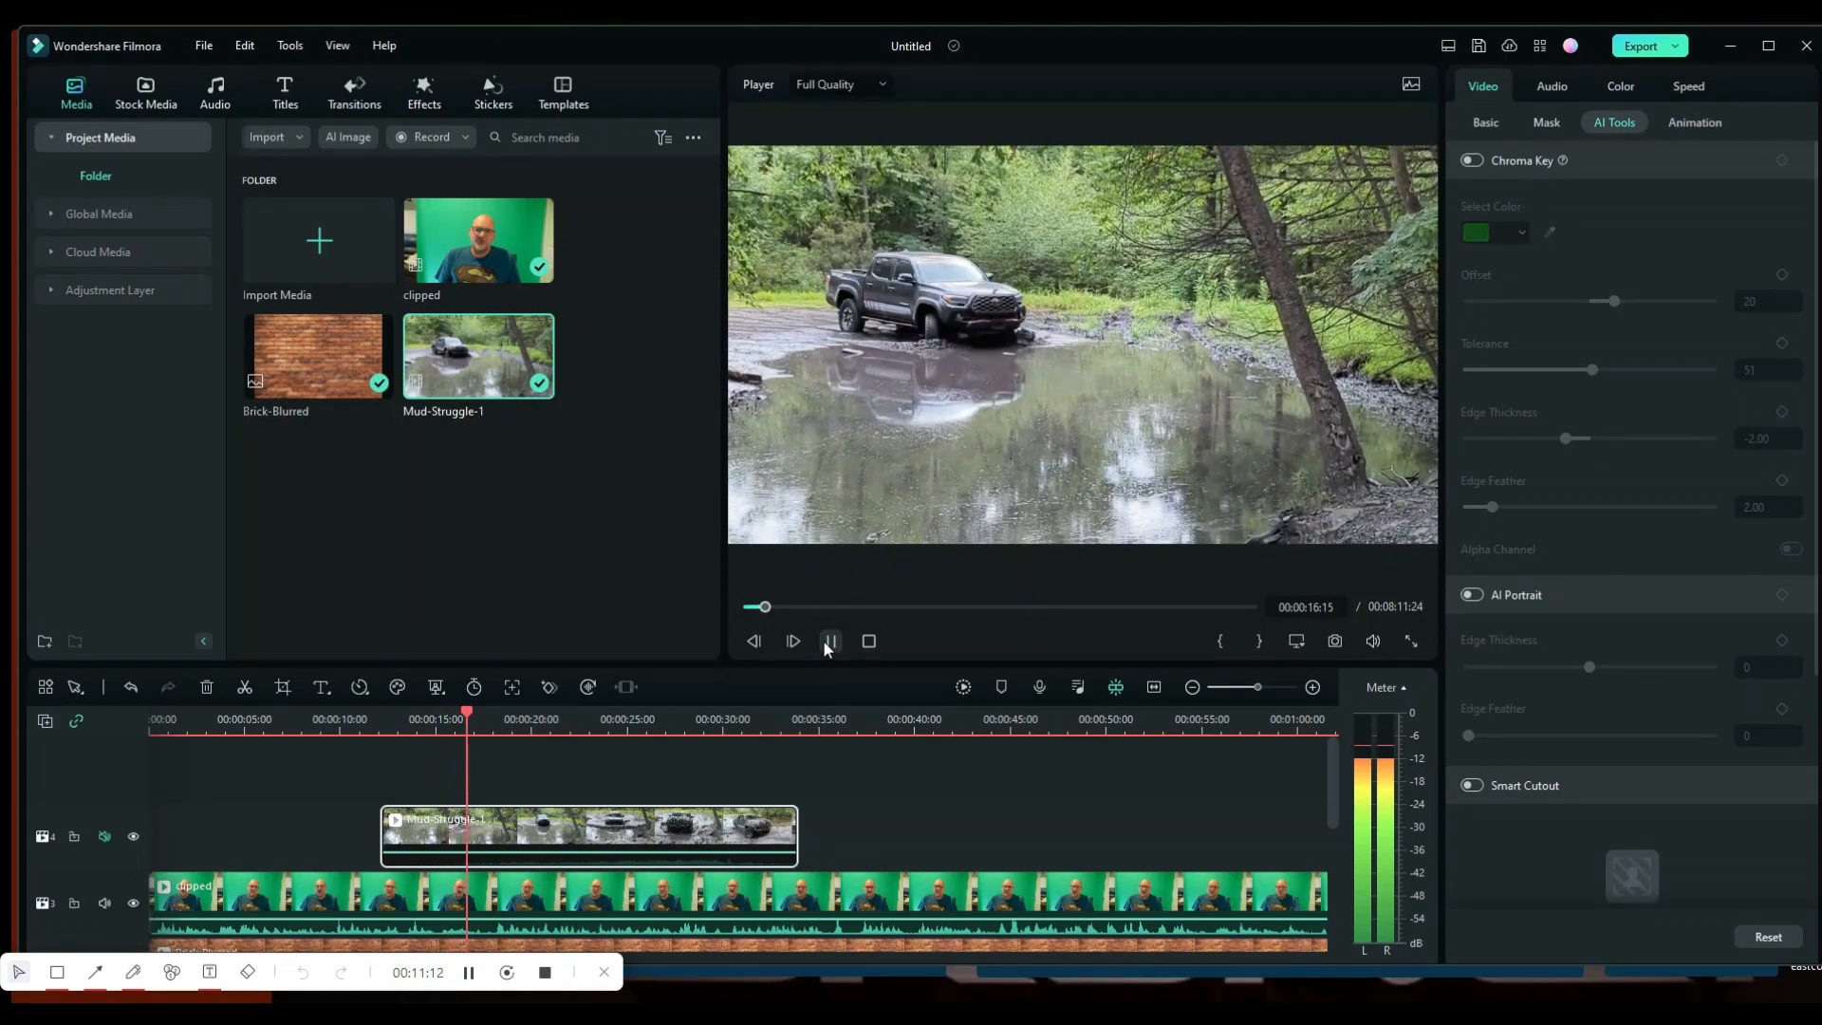
pyautogui.click(829, 641)
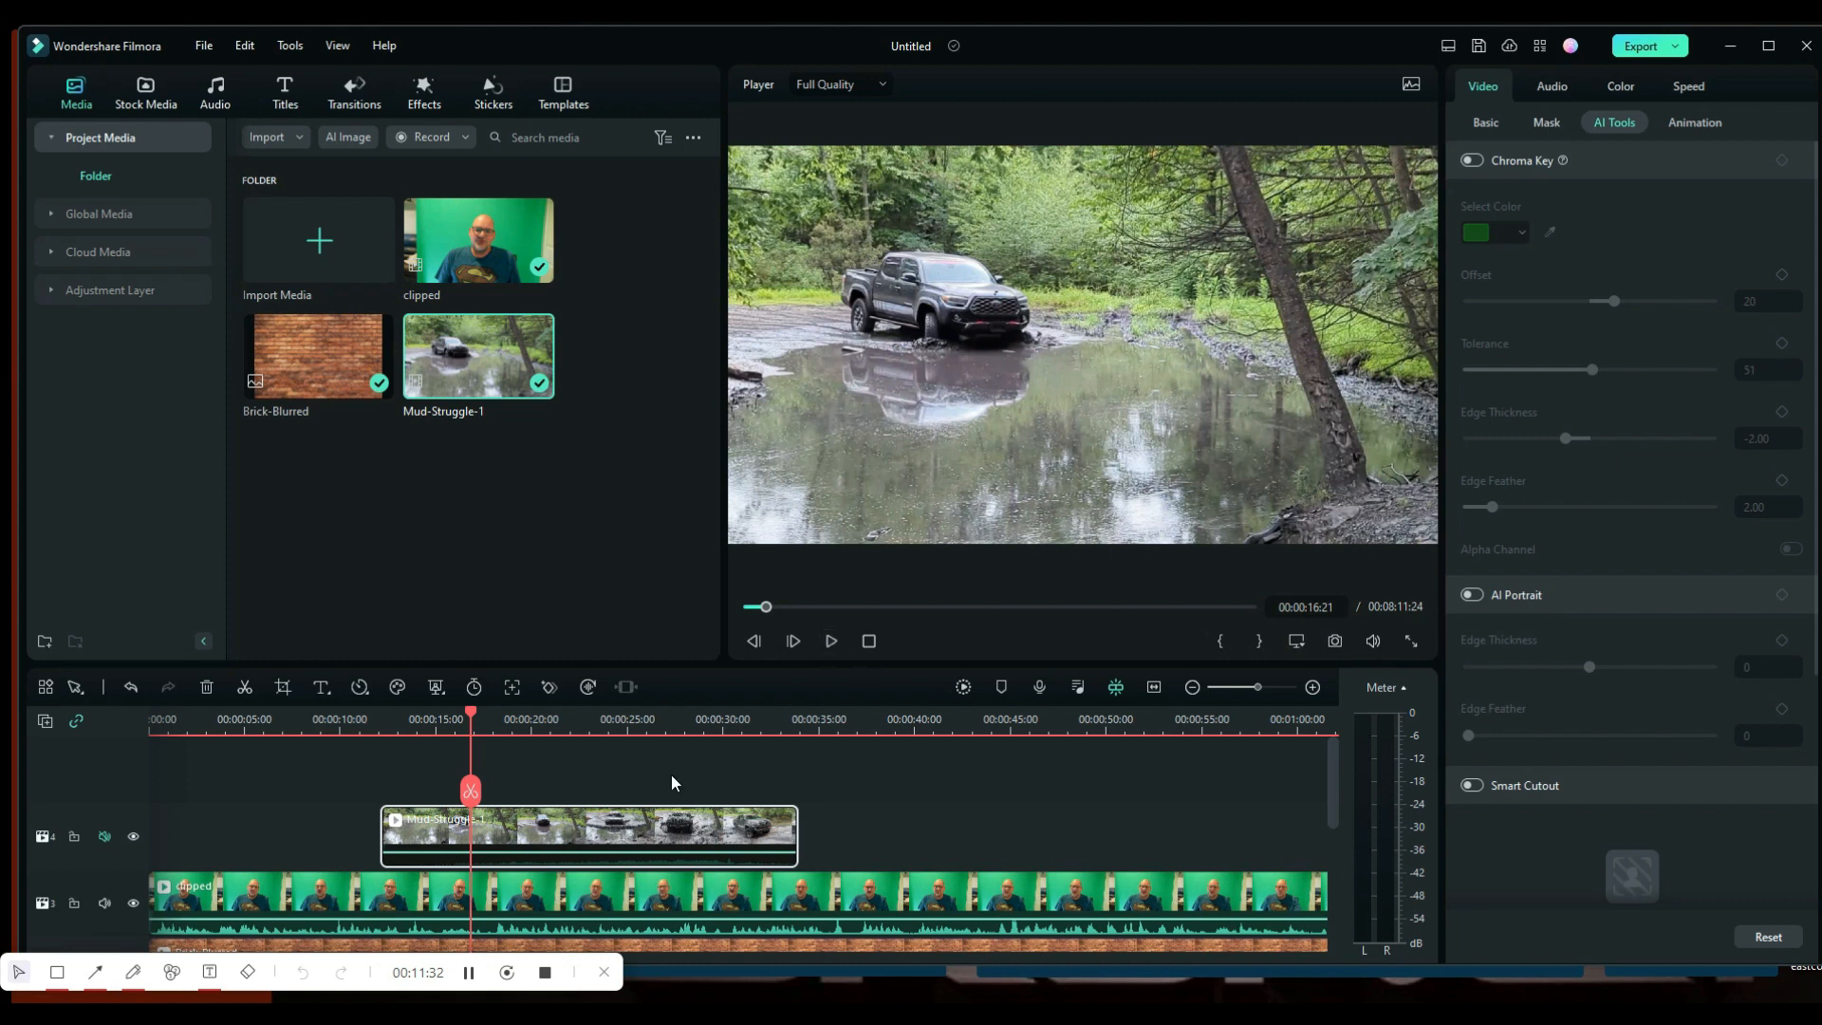
# Step: Play back the Mud-Struggle-1 clip from about 00:00:16 to review the truck's mud crossing
pyautogui.scroll(2, 622, 821)
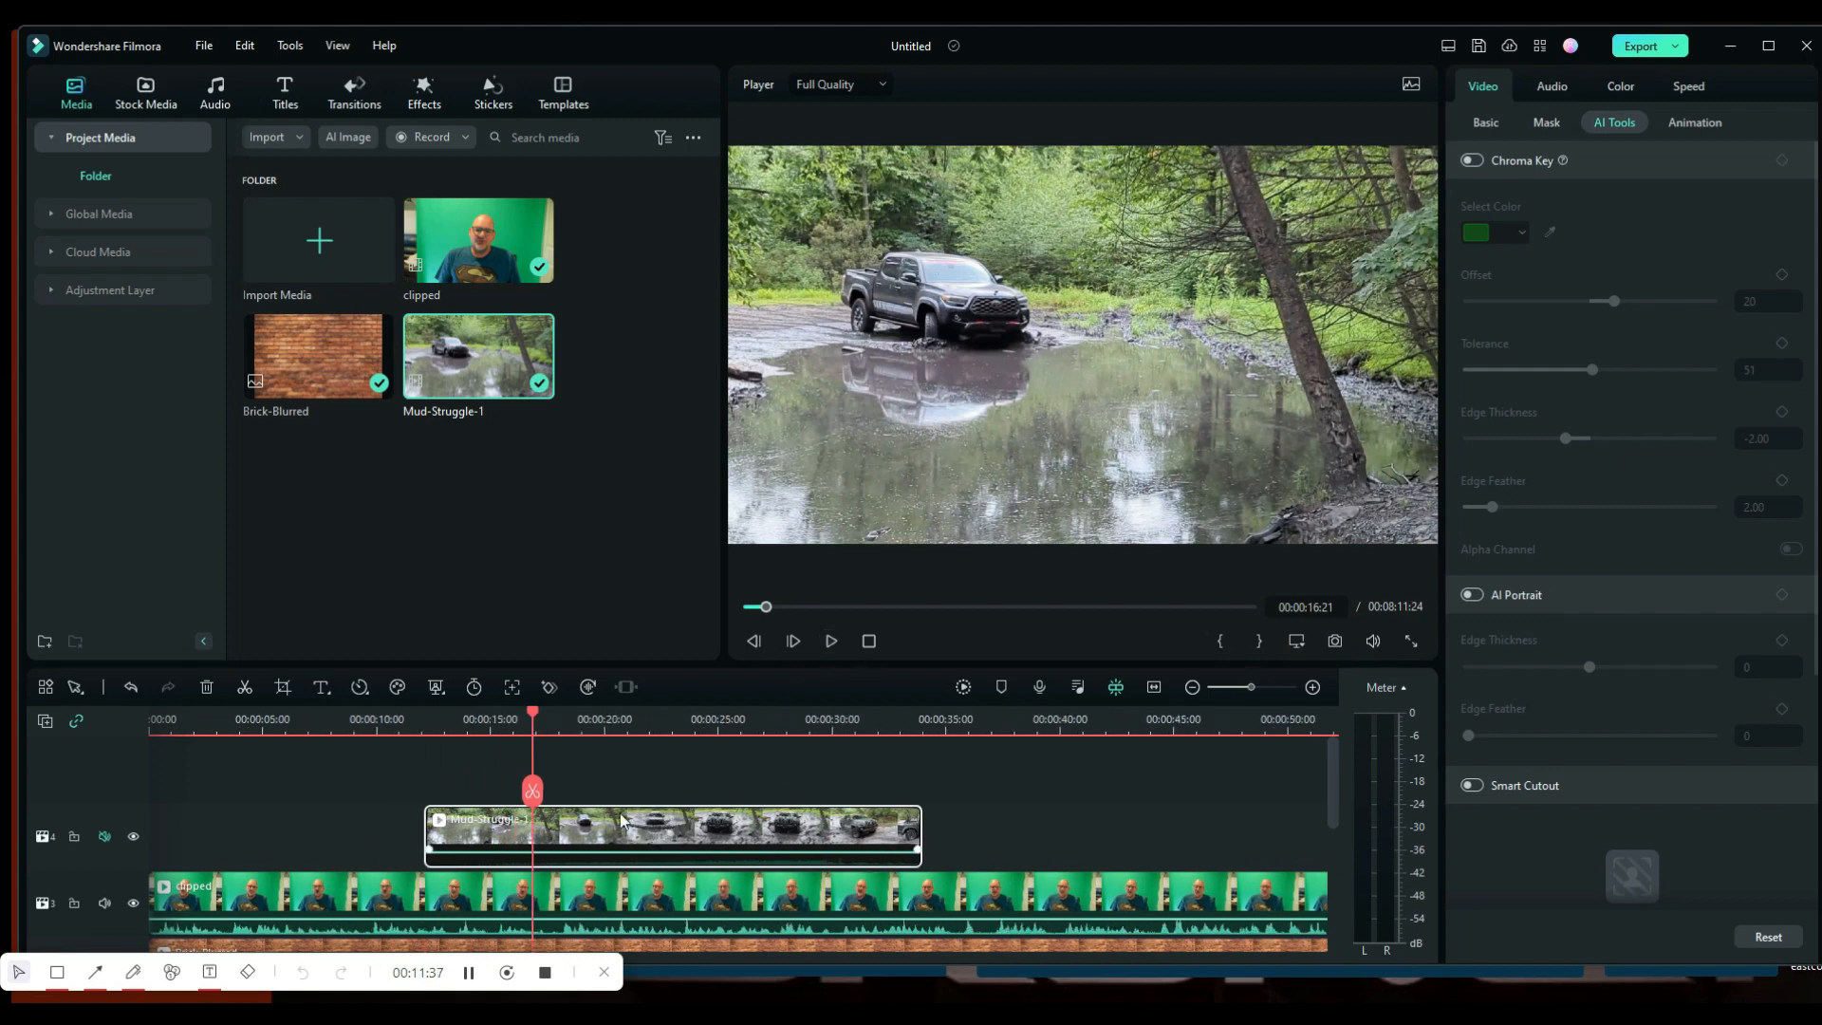
pyautogui.scroll(3, 621, 821)
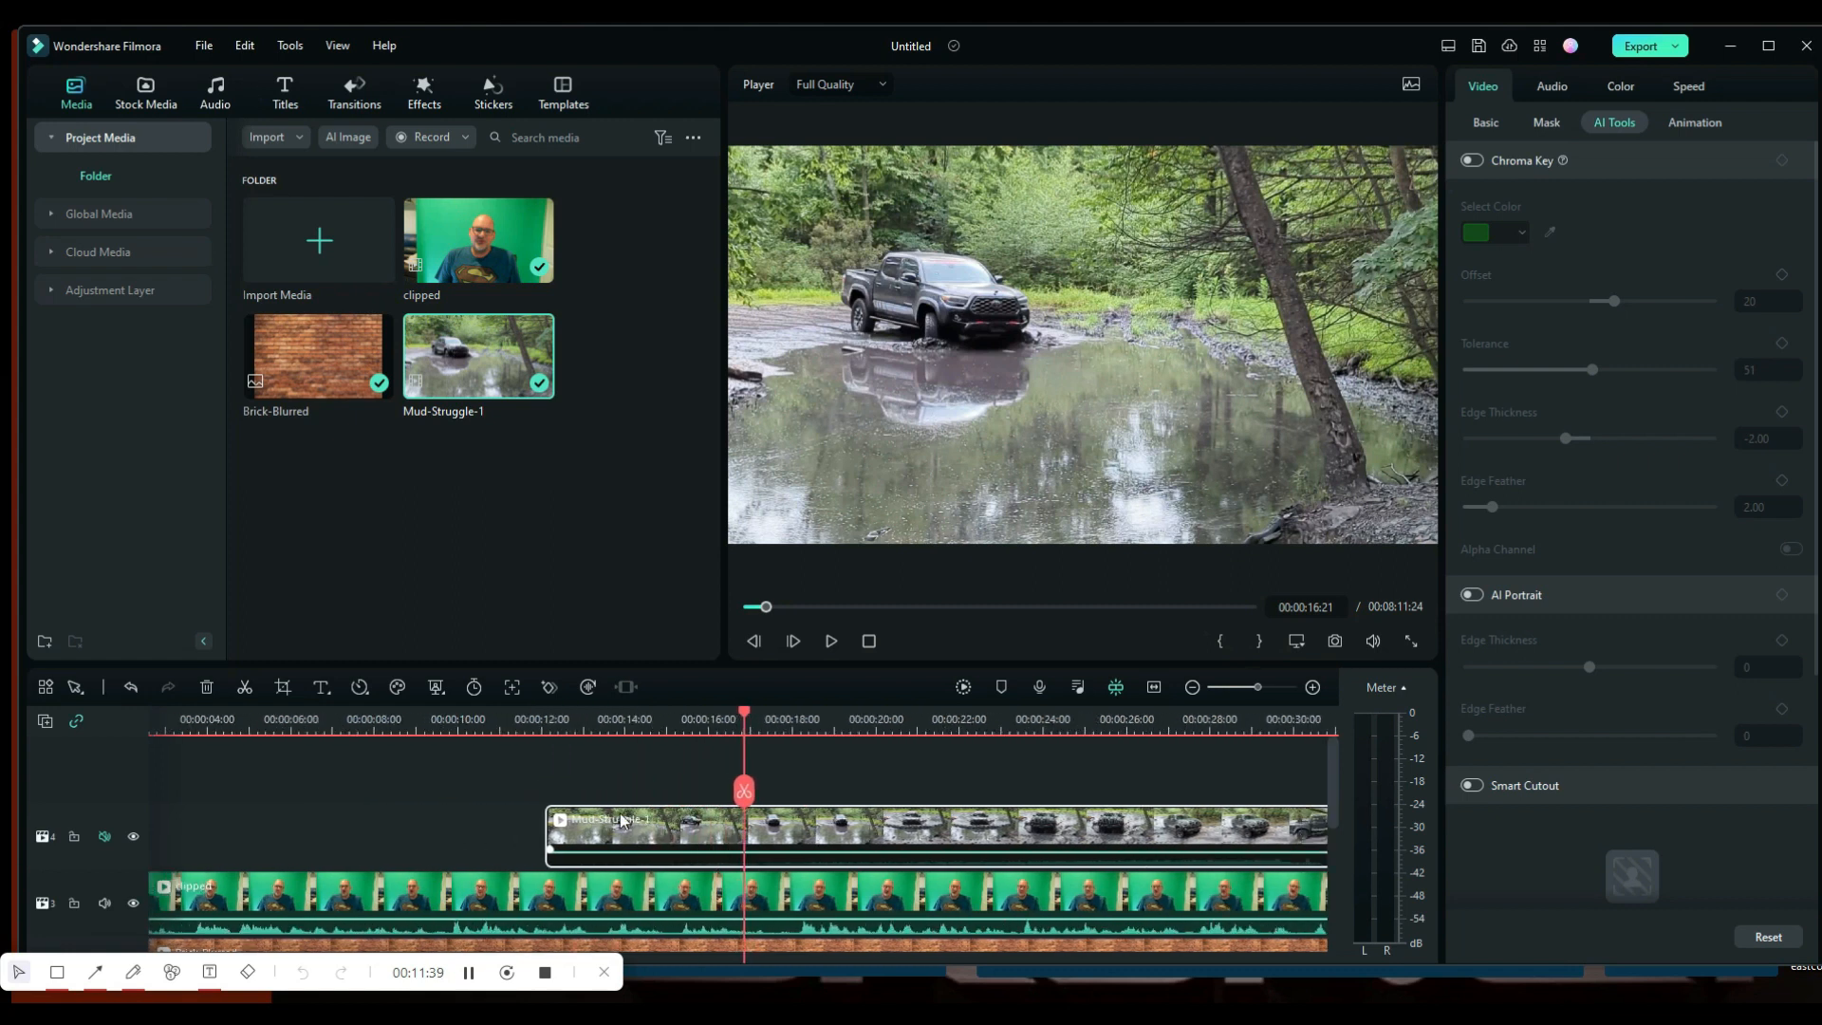
pyautogui.moveTo(744, 791)
pyautogui.mouseDown()
pyautogui.moveTo(1050, 802)
pyautogui.moveTo(716, 806)
pyautogui.mouseUp()
pyautogui.click(830, 643)
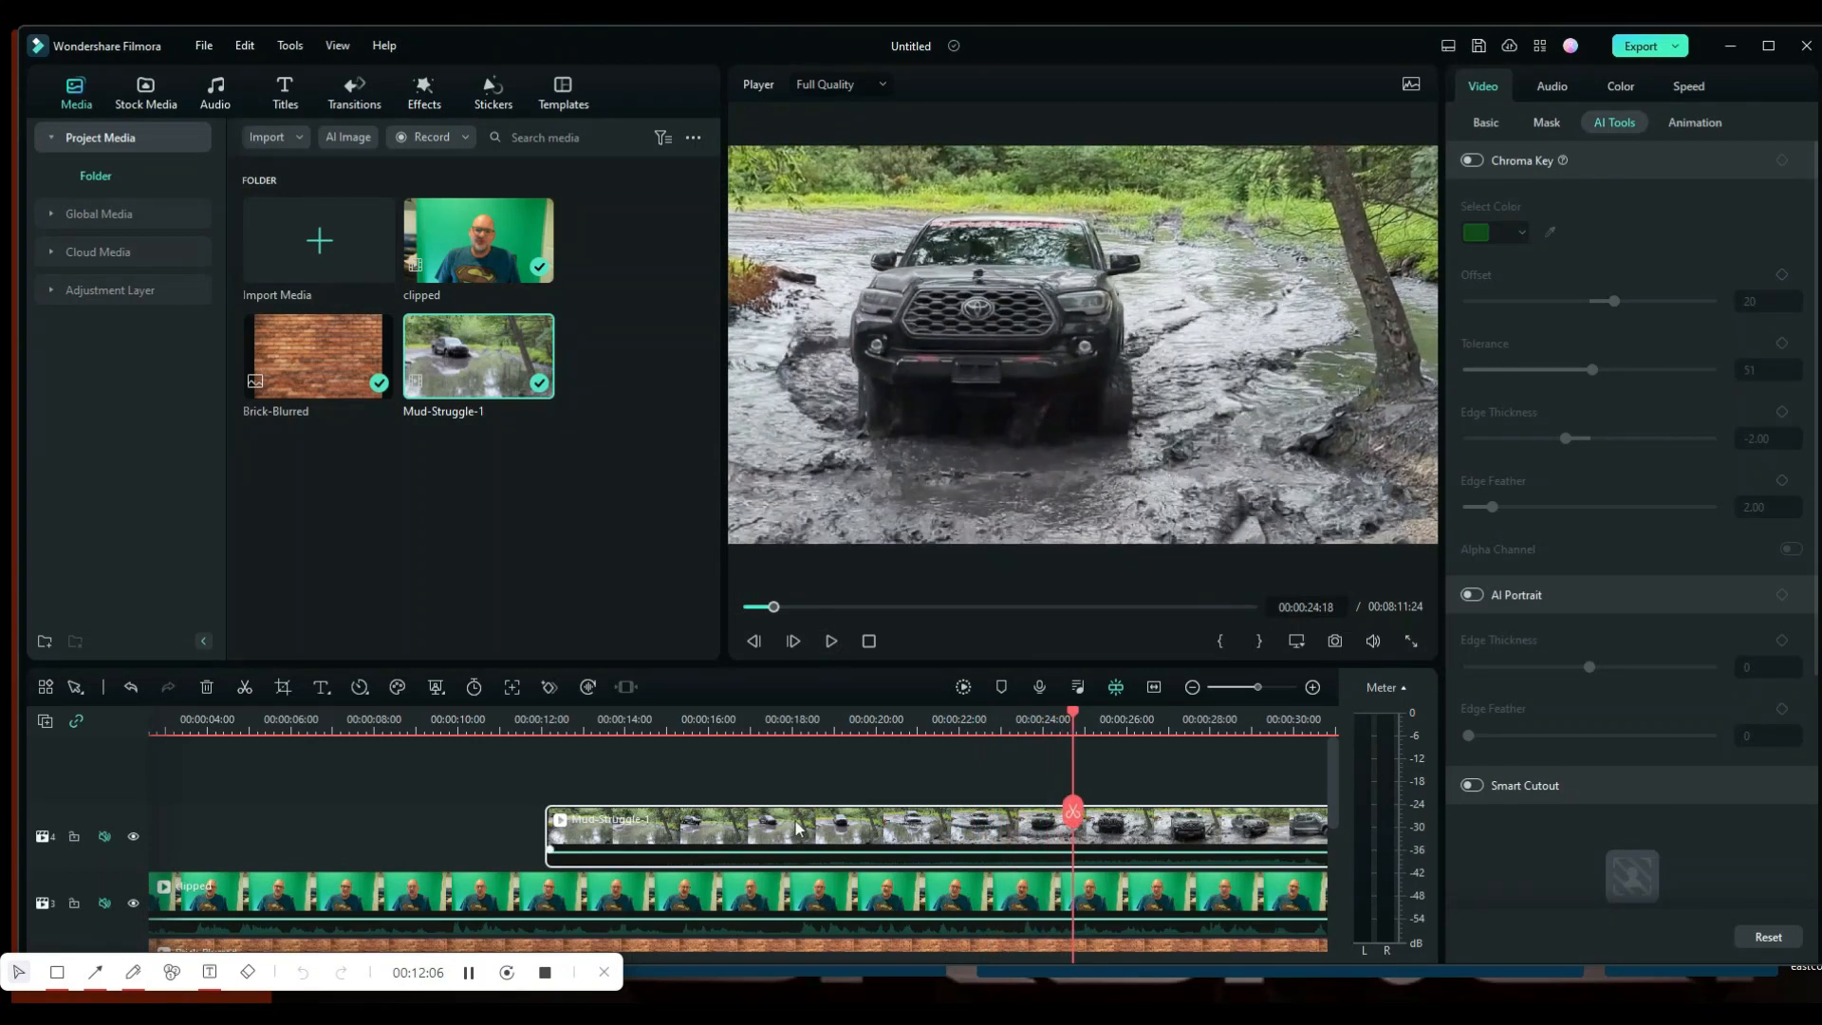
# Step: Apply the Bullet Time speed ramping preset to the Mud-Struggle-1 clip
pyautogui.click(1488, 125)
pyautogui.click(1691, 89)
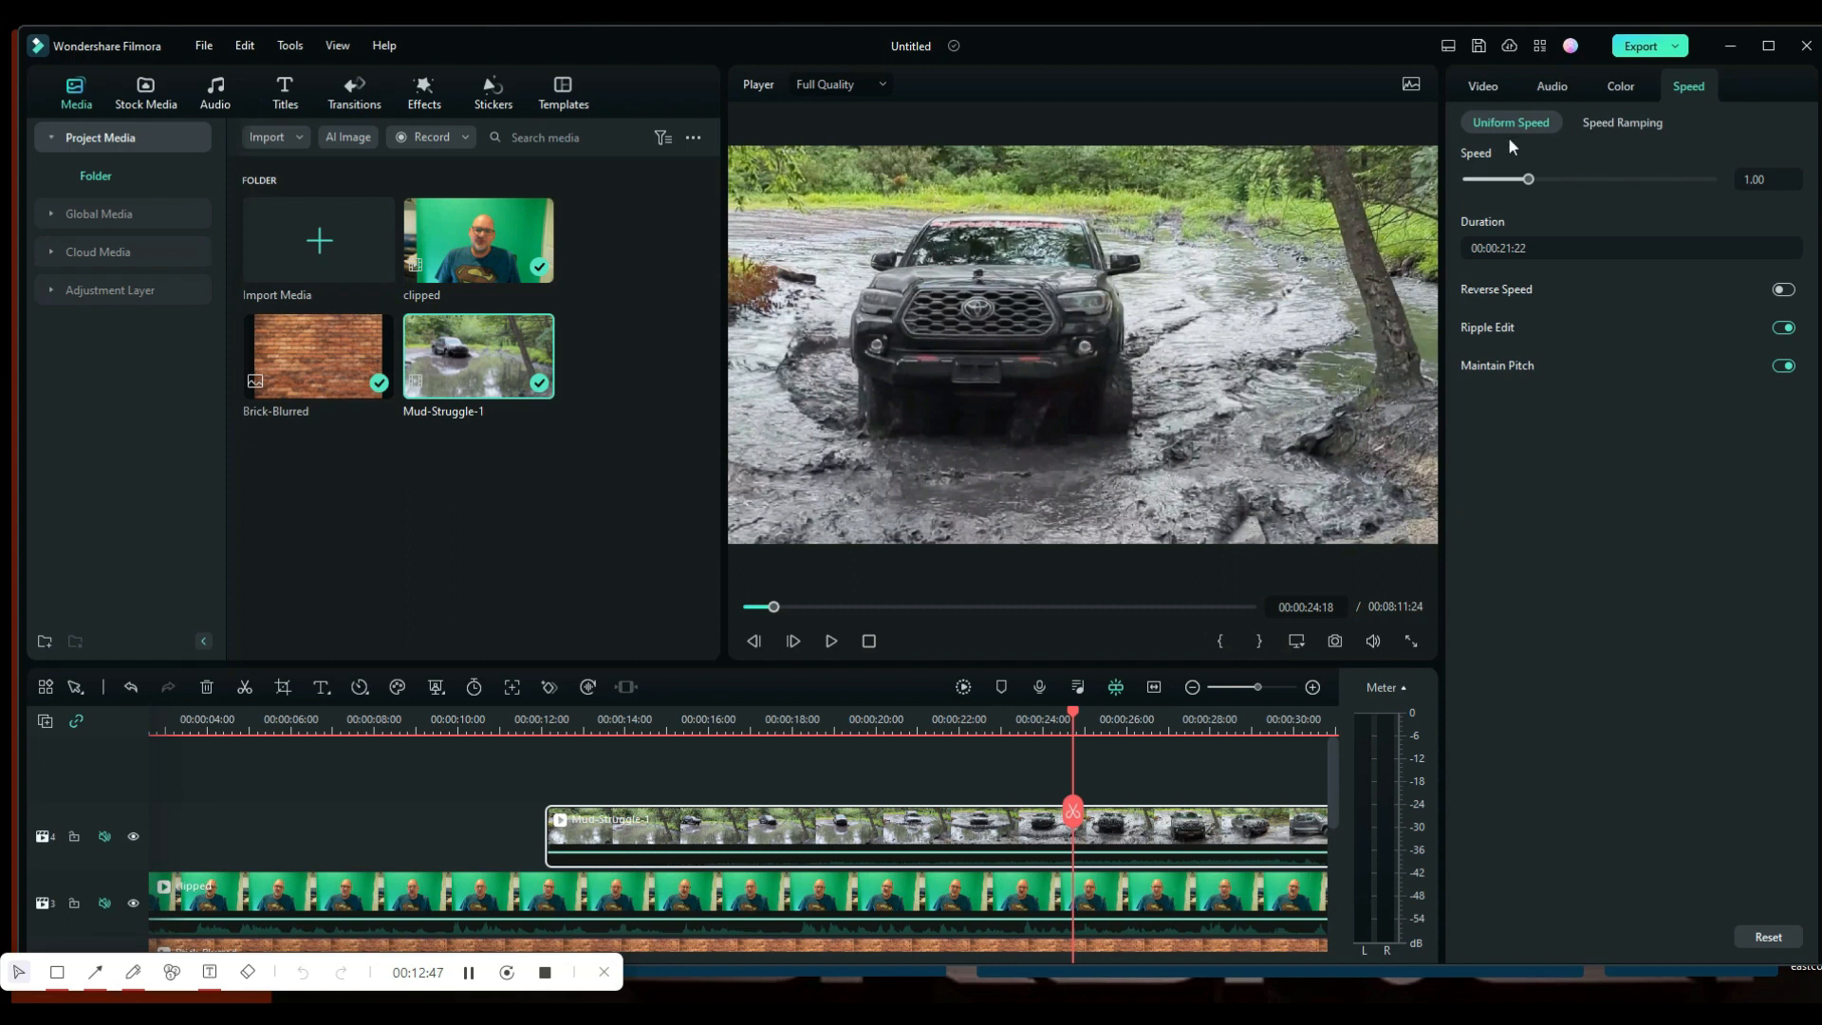
pyautogui.click(1620, 122)
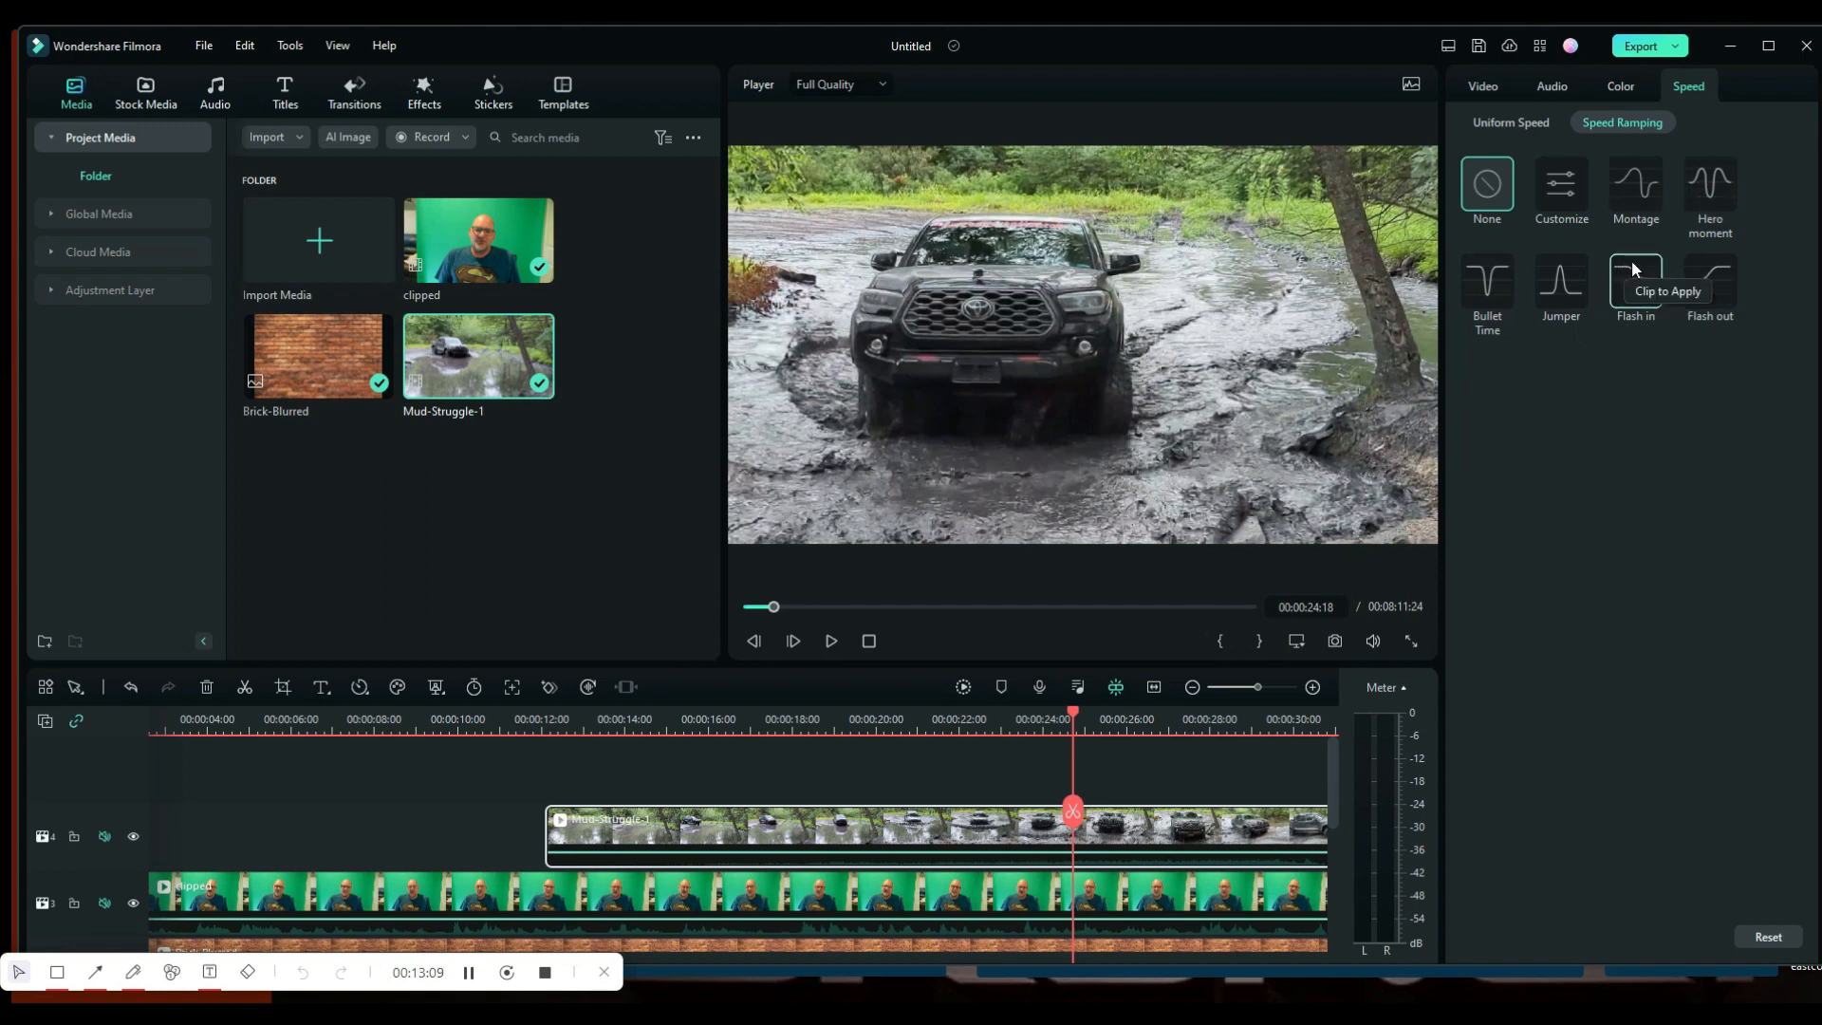
pyautogui.click(1478, 283)
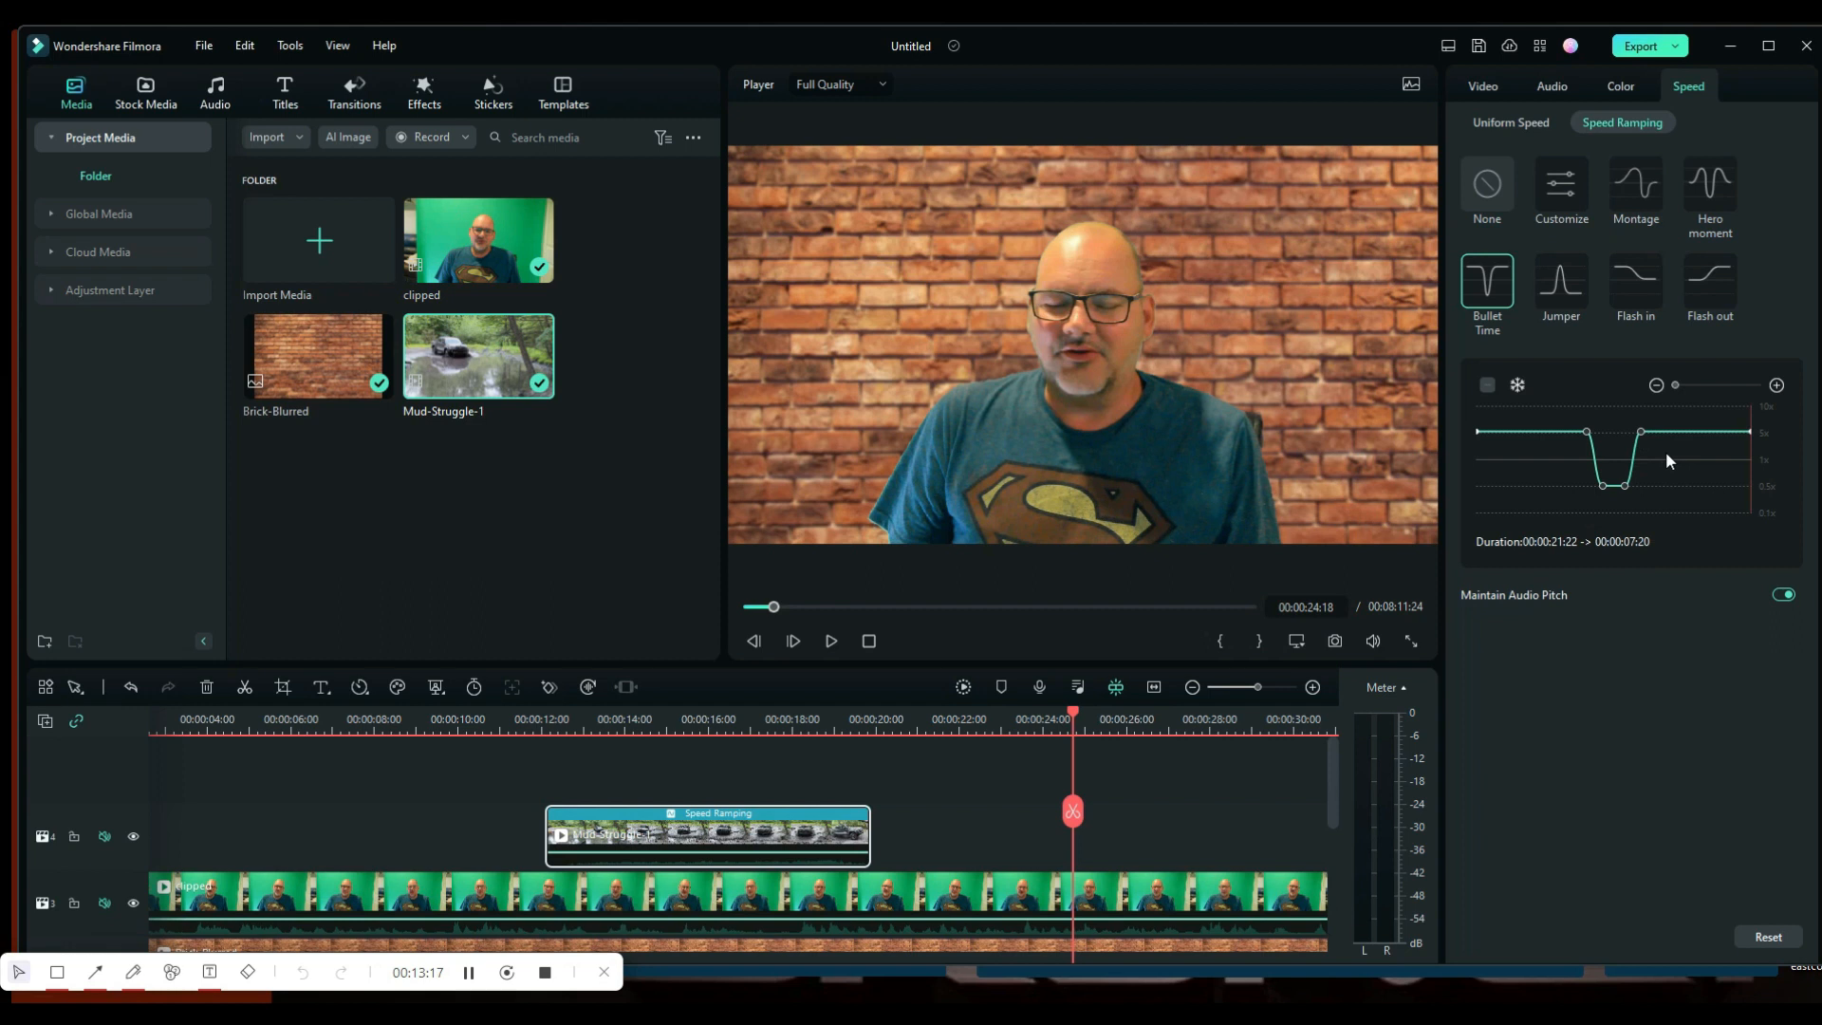
# Step: Lower the Mud-Struggle-1 speed curve's start point to about 0.98x and set its slow-down point to about 0.88x
pyautogui.moveTo(1477, 434); pyautogui.dragTo(1475, 462)
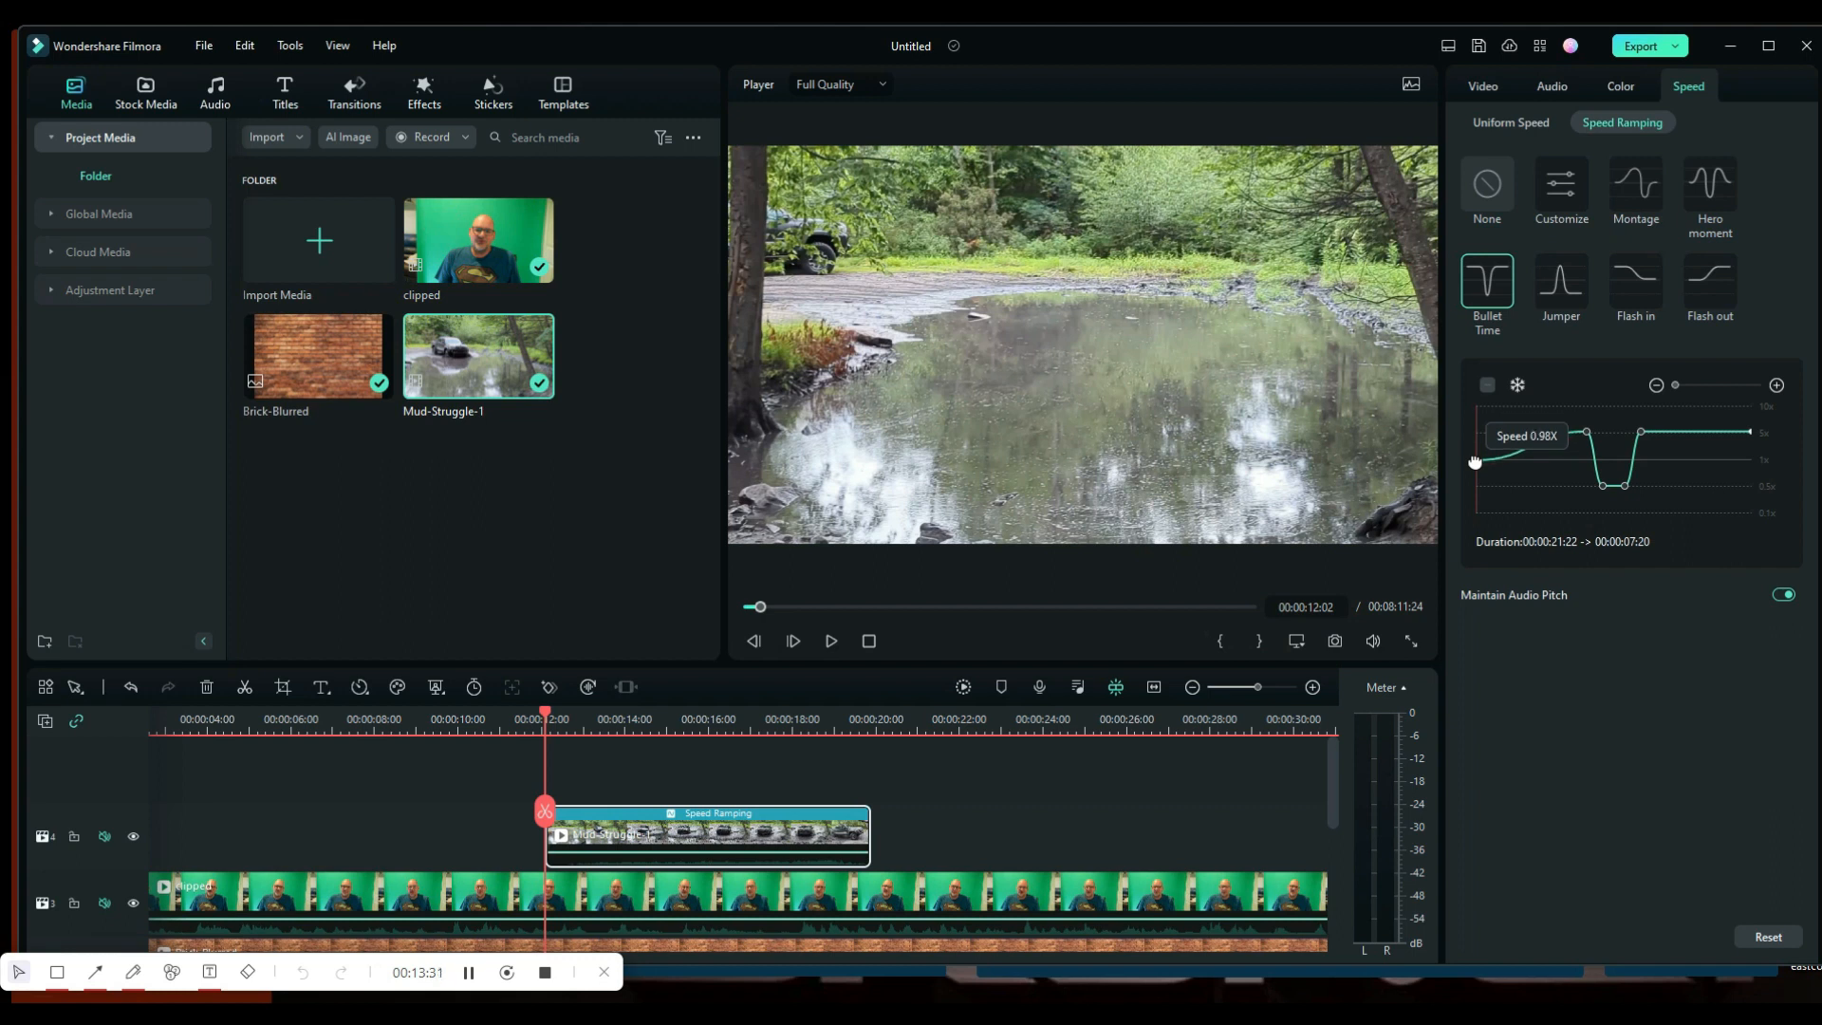
pyautogui.moveTo(1475, 462); pyautogui.dragTo(1476, 463)
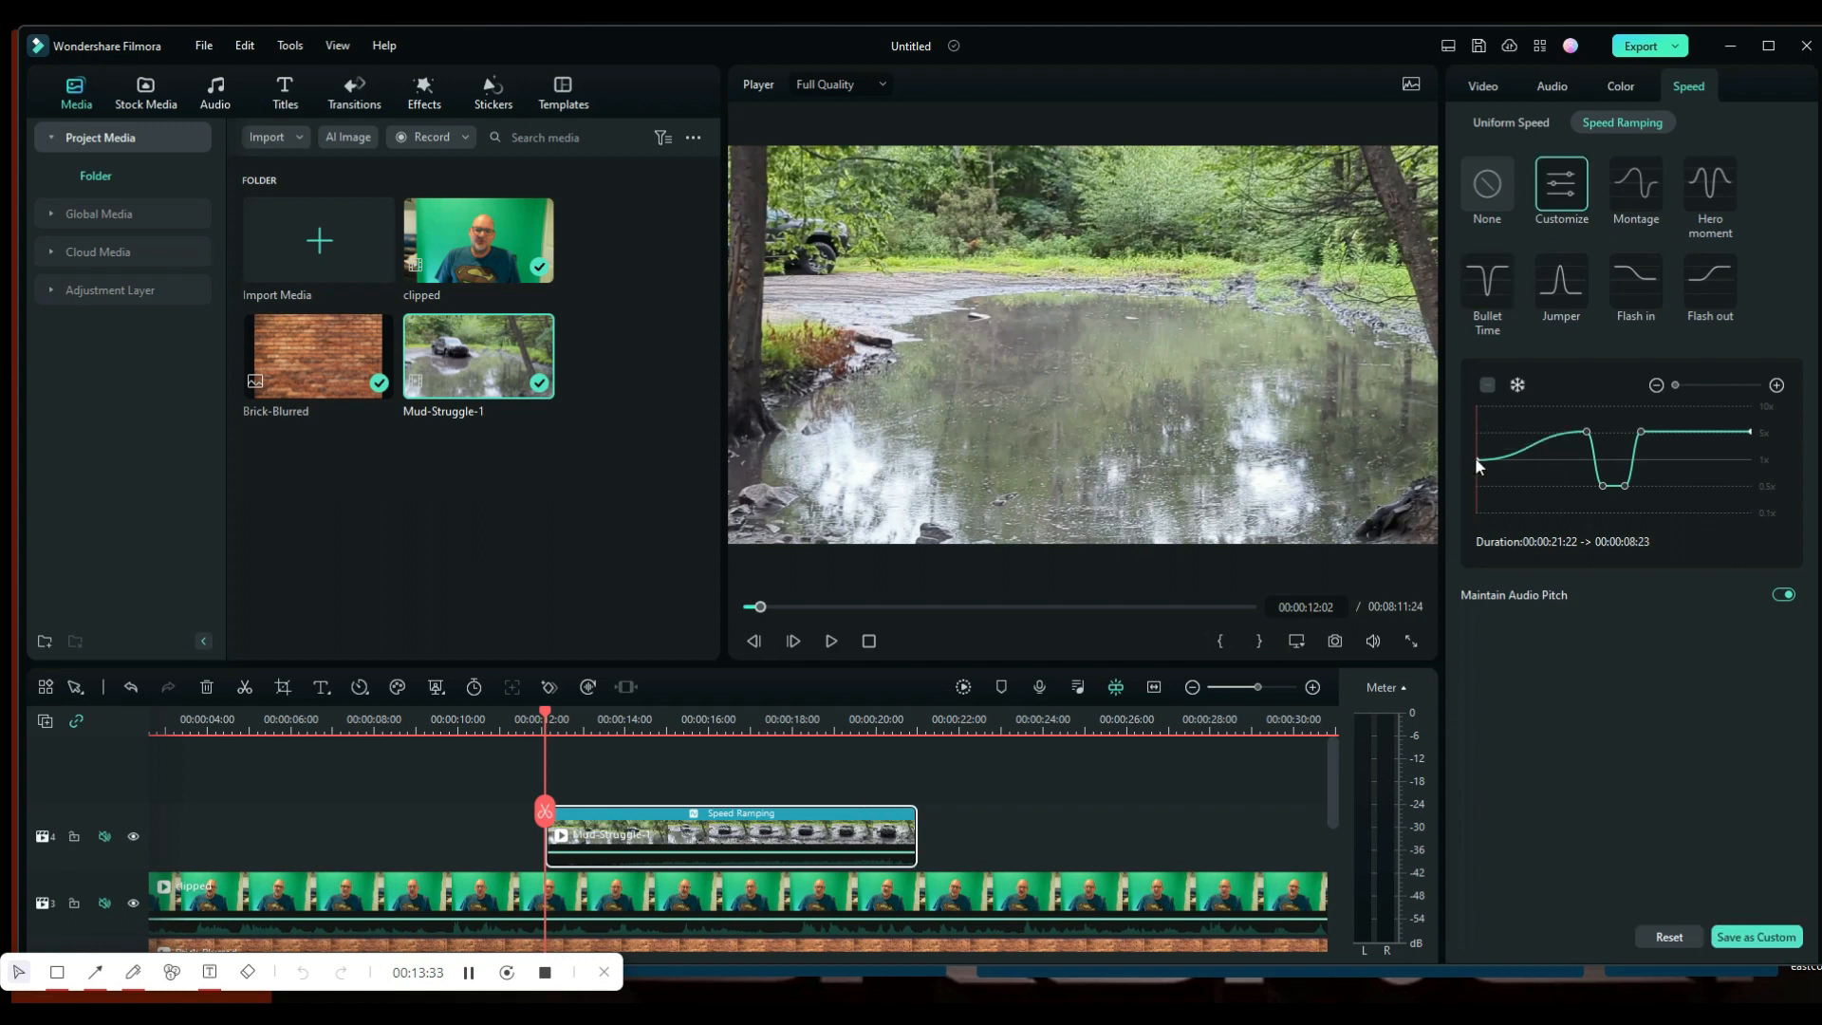
pyautogui.moveTo(1587, 432)
pyautogui.mouseDown()
pyautogui.moveTo(1584, 453)
pyautogui.moveTo(1509, 455)
pyautogui.moveTo(1623, 480)
pyautogui.moveTo(1584, 467)
pyautogui.mouseUp()
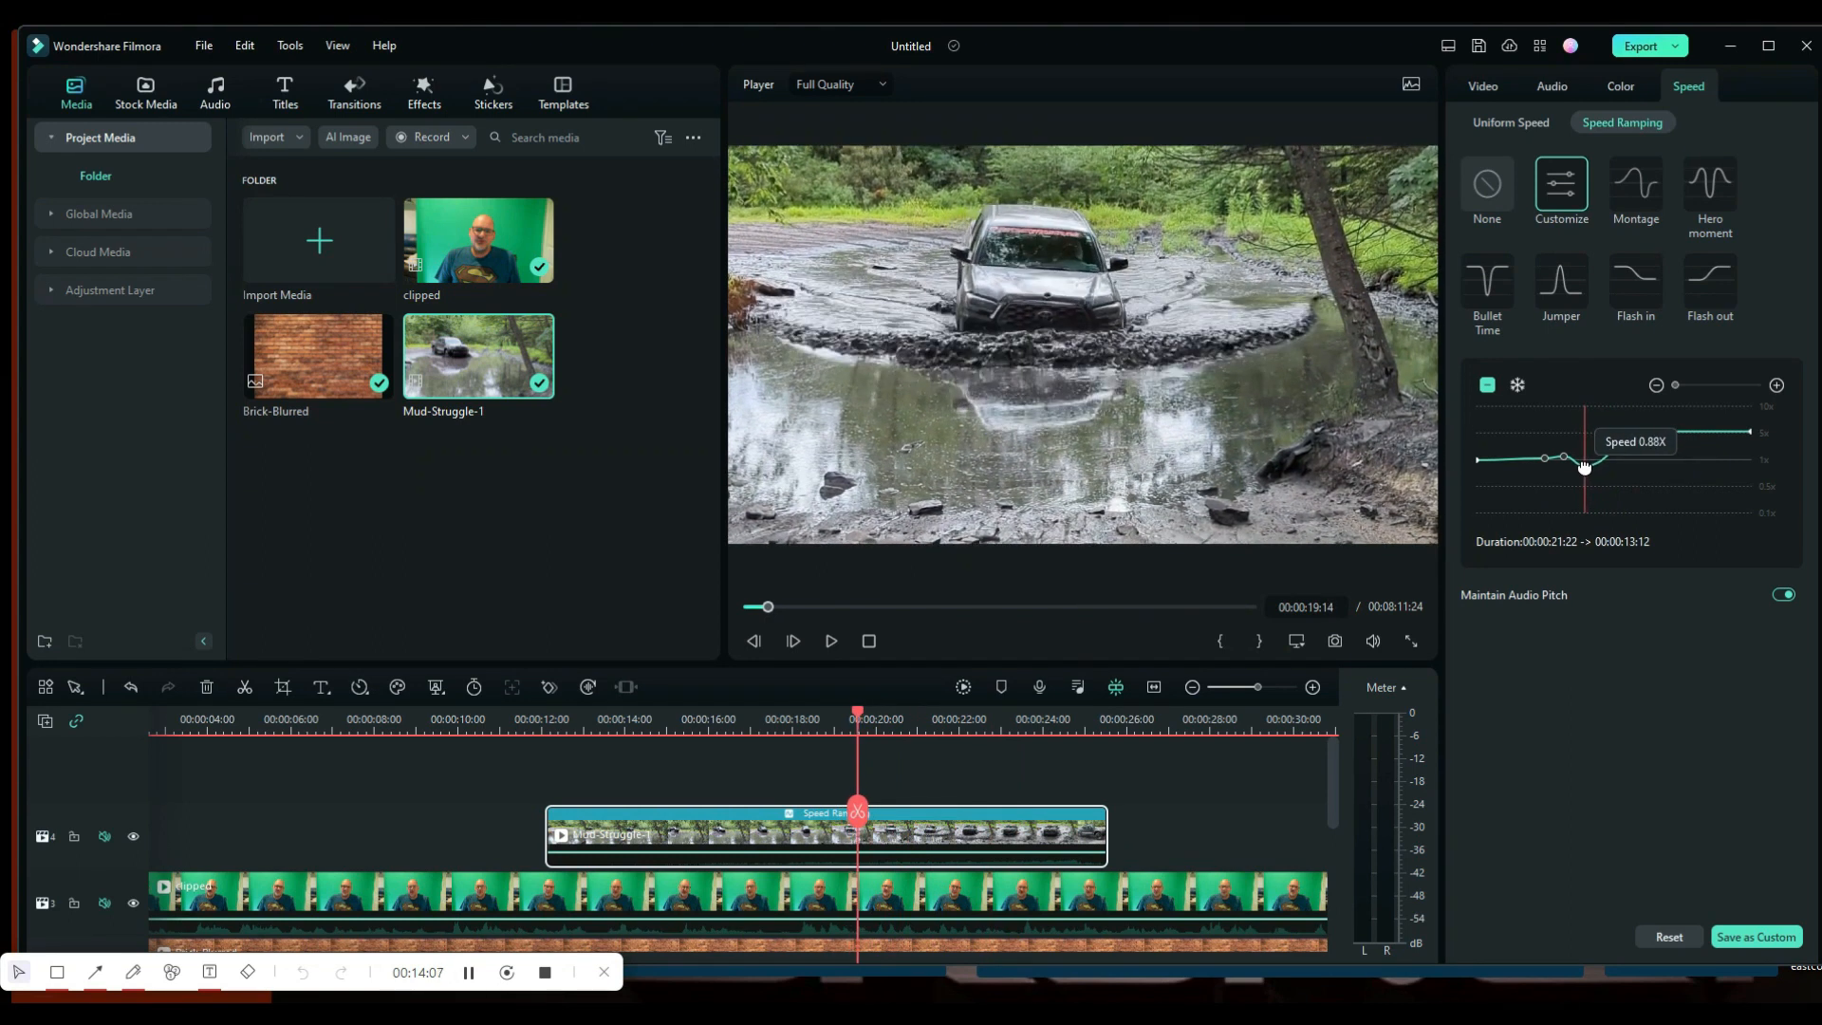
pyautogui.moveTo(1584, 467); pyautogui.dragTo(1586, 464)
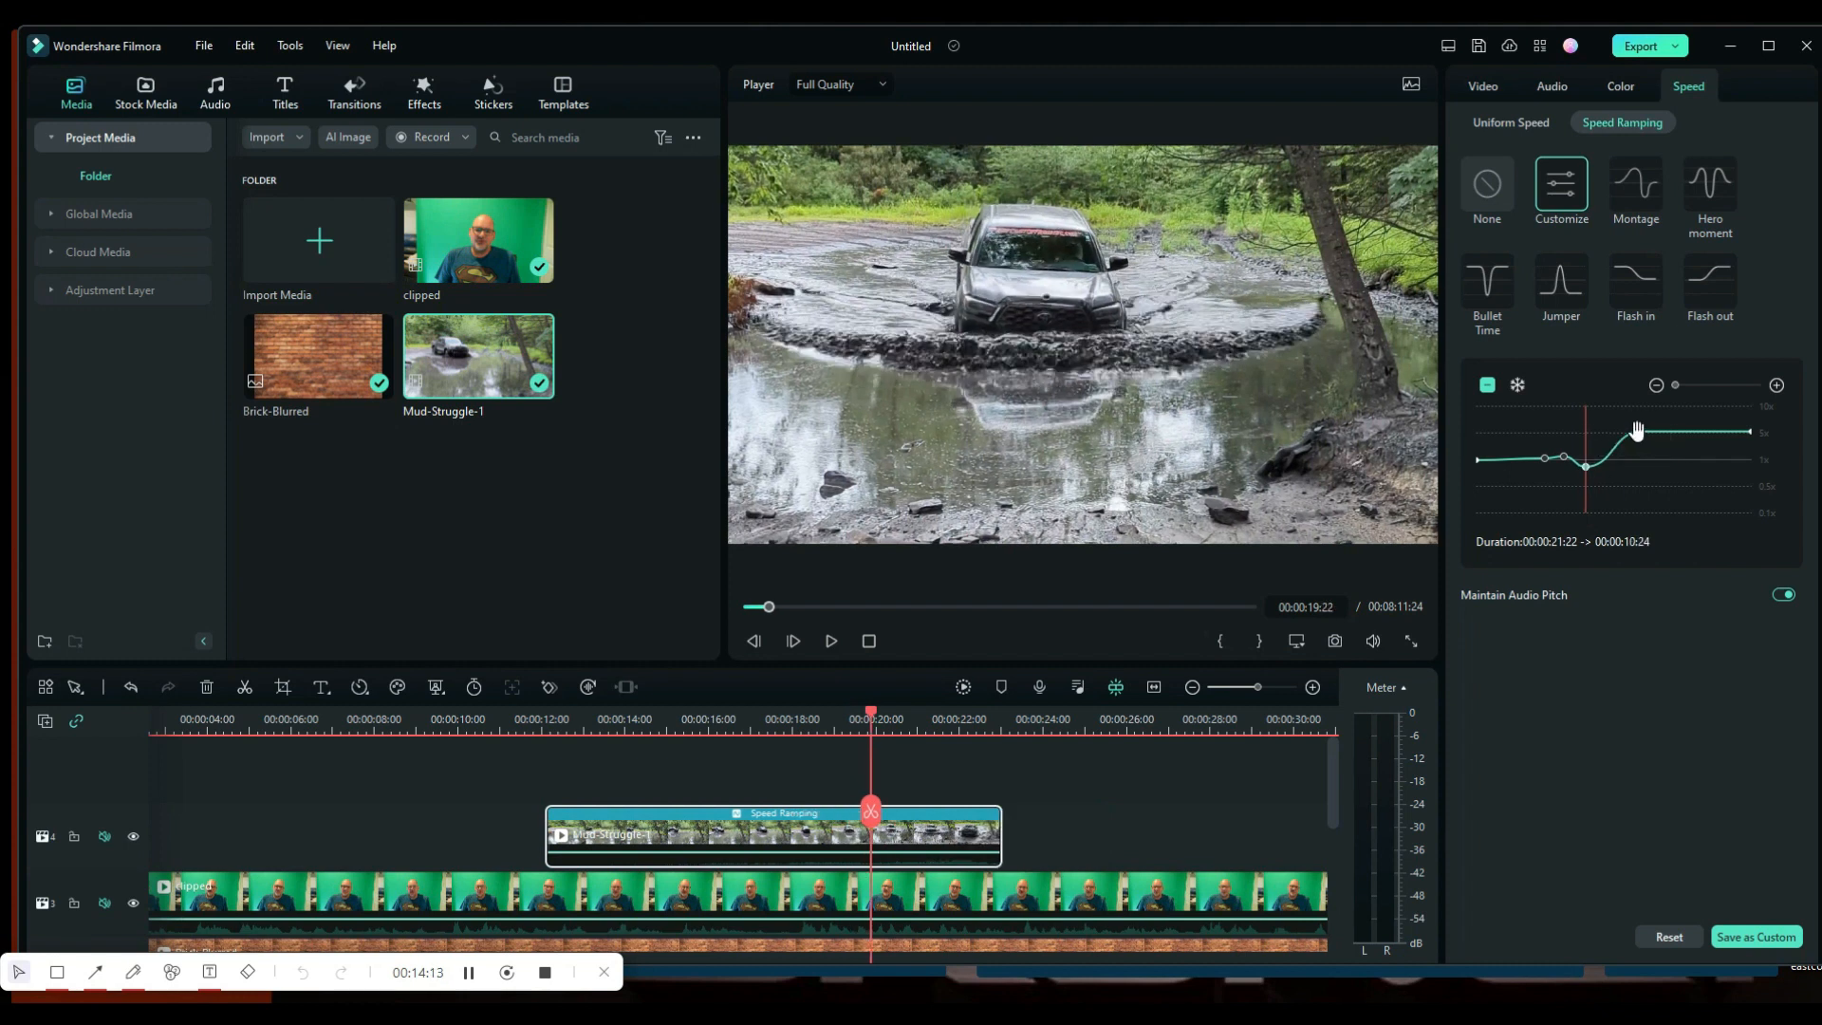
# Step: Bring the speed curve's point after the slow-down to 1.0x and its end point to about 1x
pyautogui.moveTo(1642, 433); pyautogui.dragTo(1626, 461)
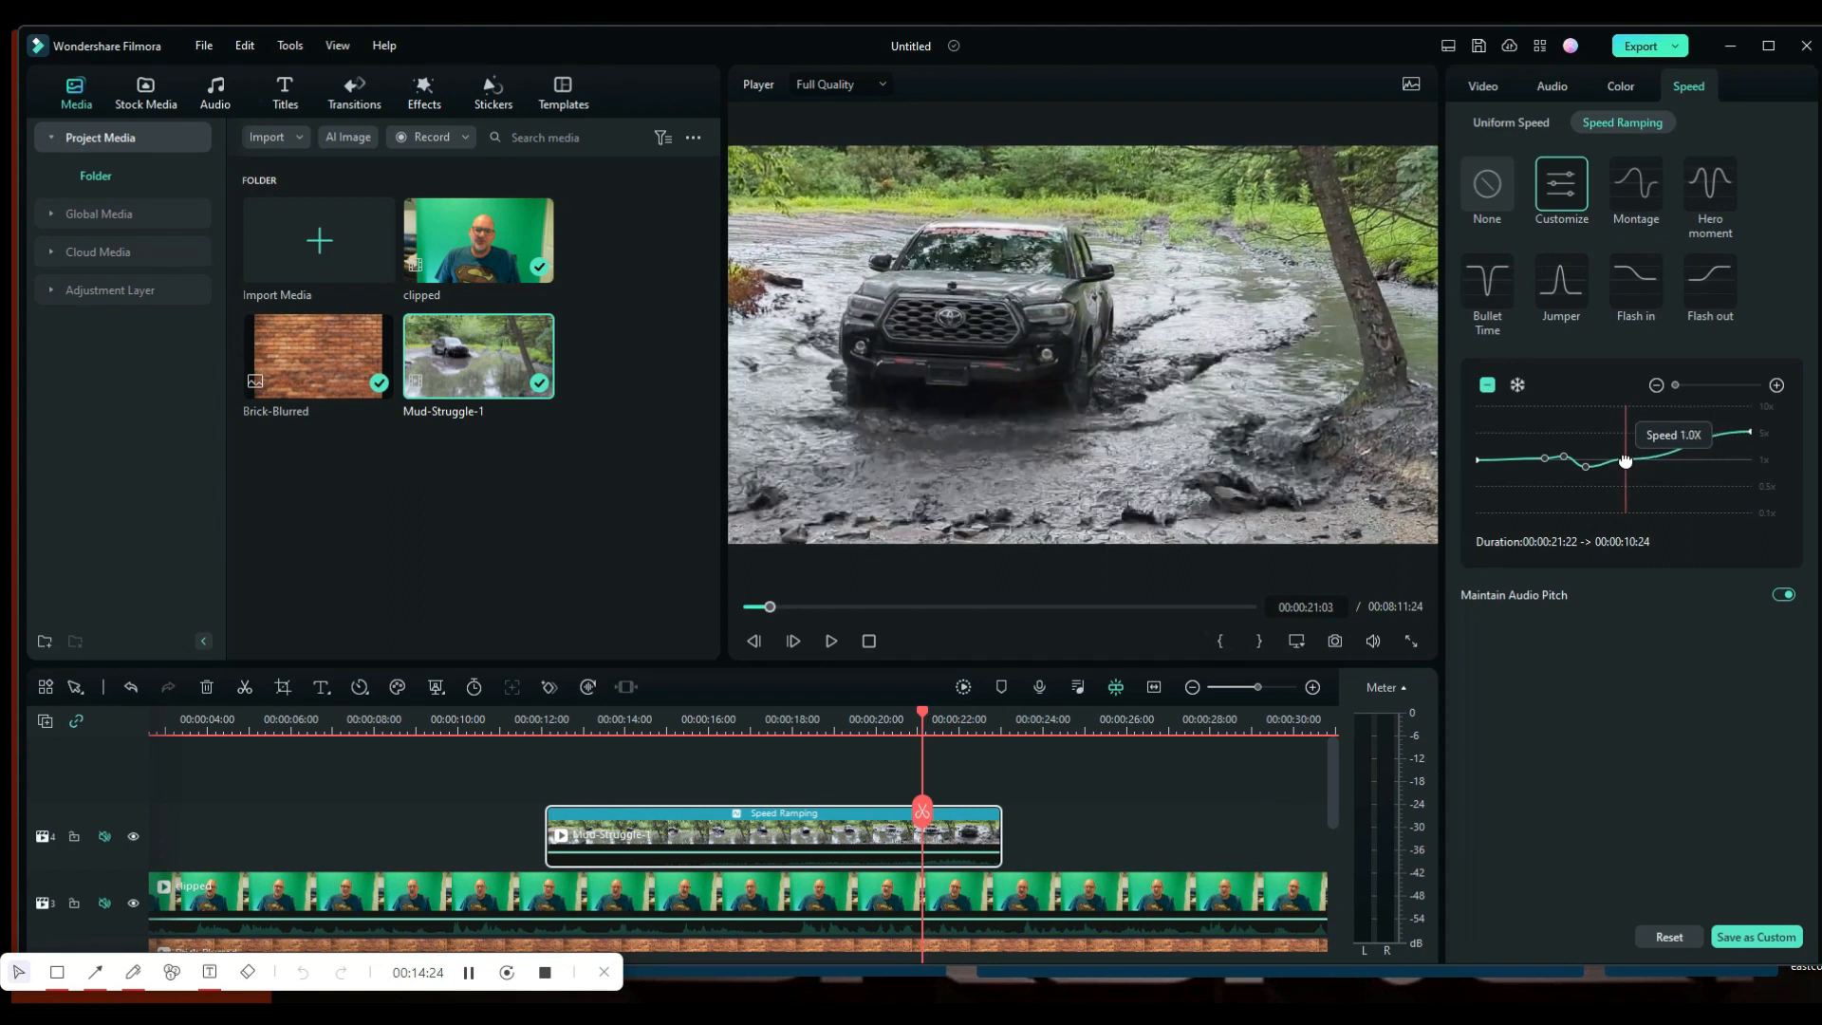
pyautogui.moveTo(1626, 460); pyautogui.dragTo(1626, 460)
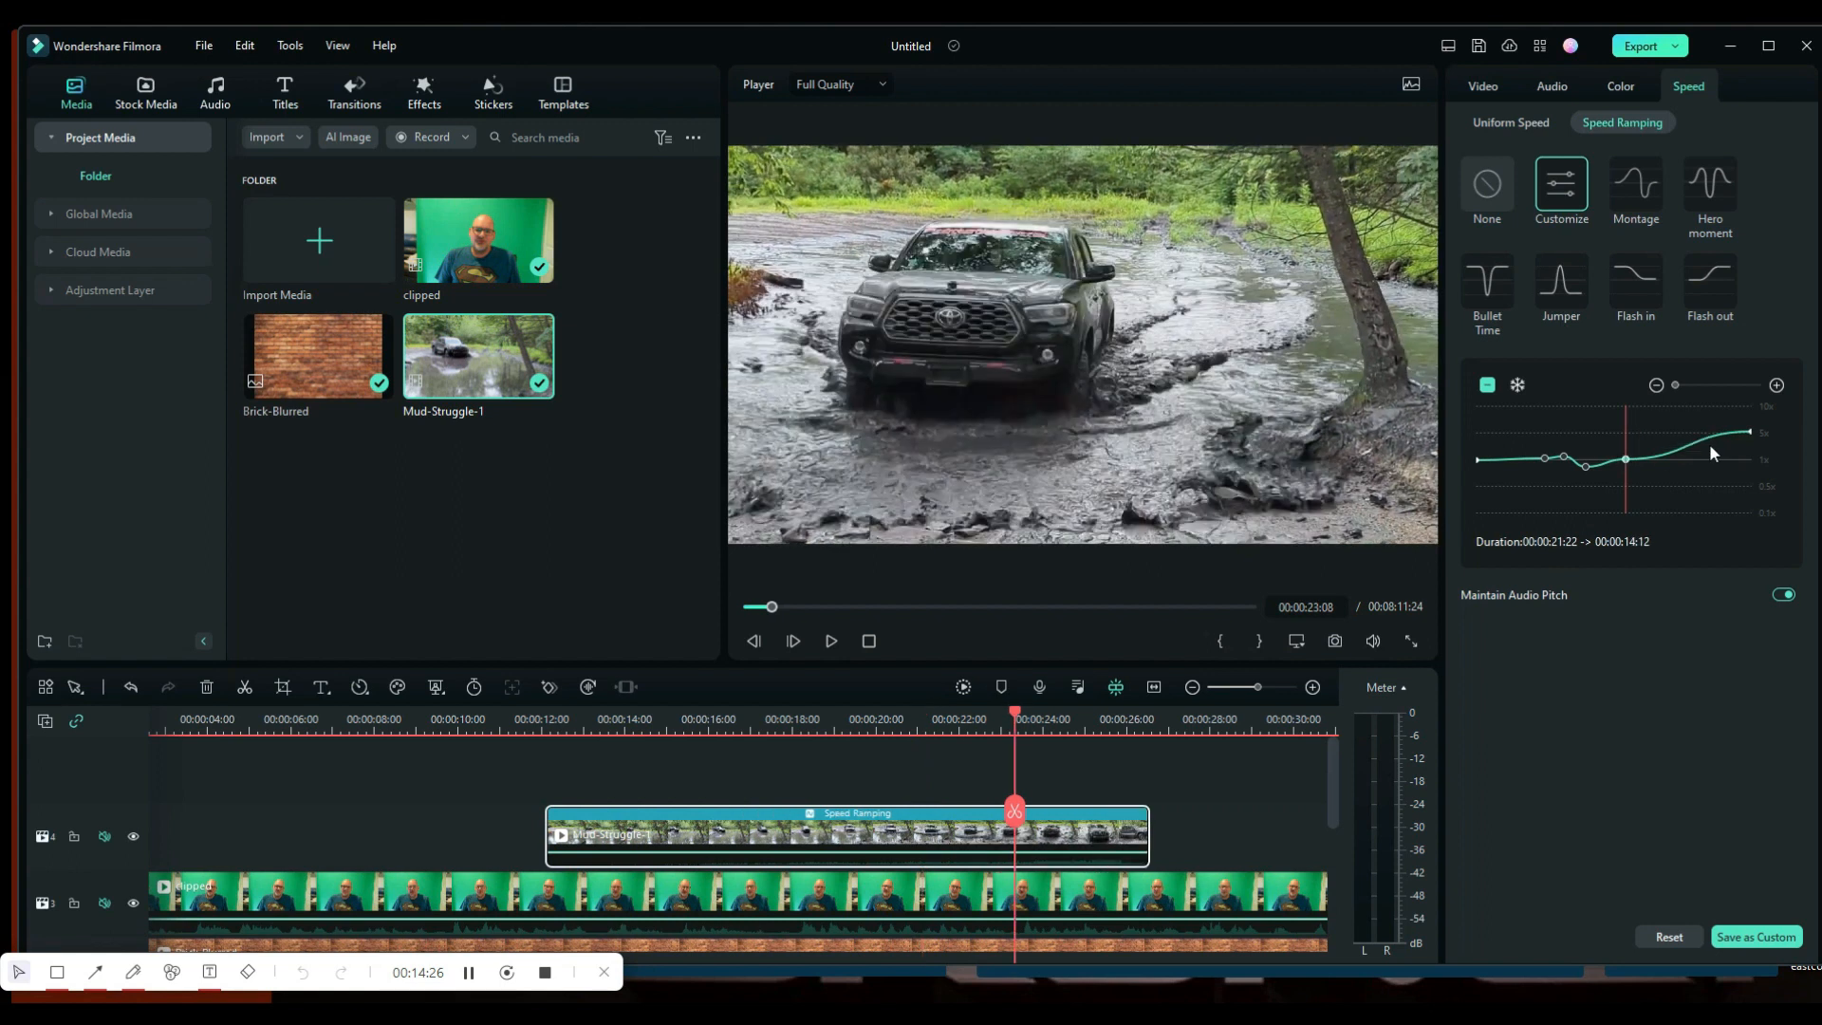
pyautogui.moveTo(1746, 432); pyautogui.dragTo(1745, 459)
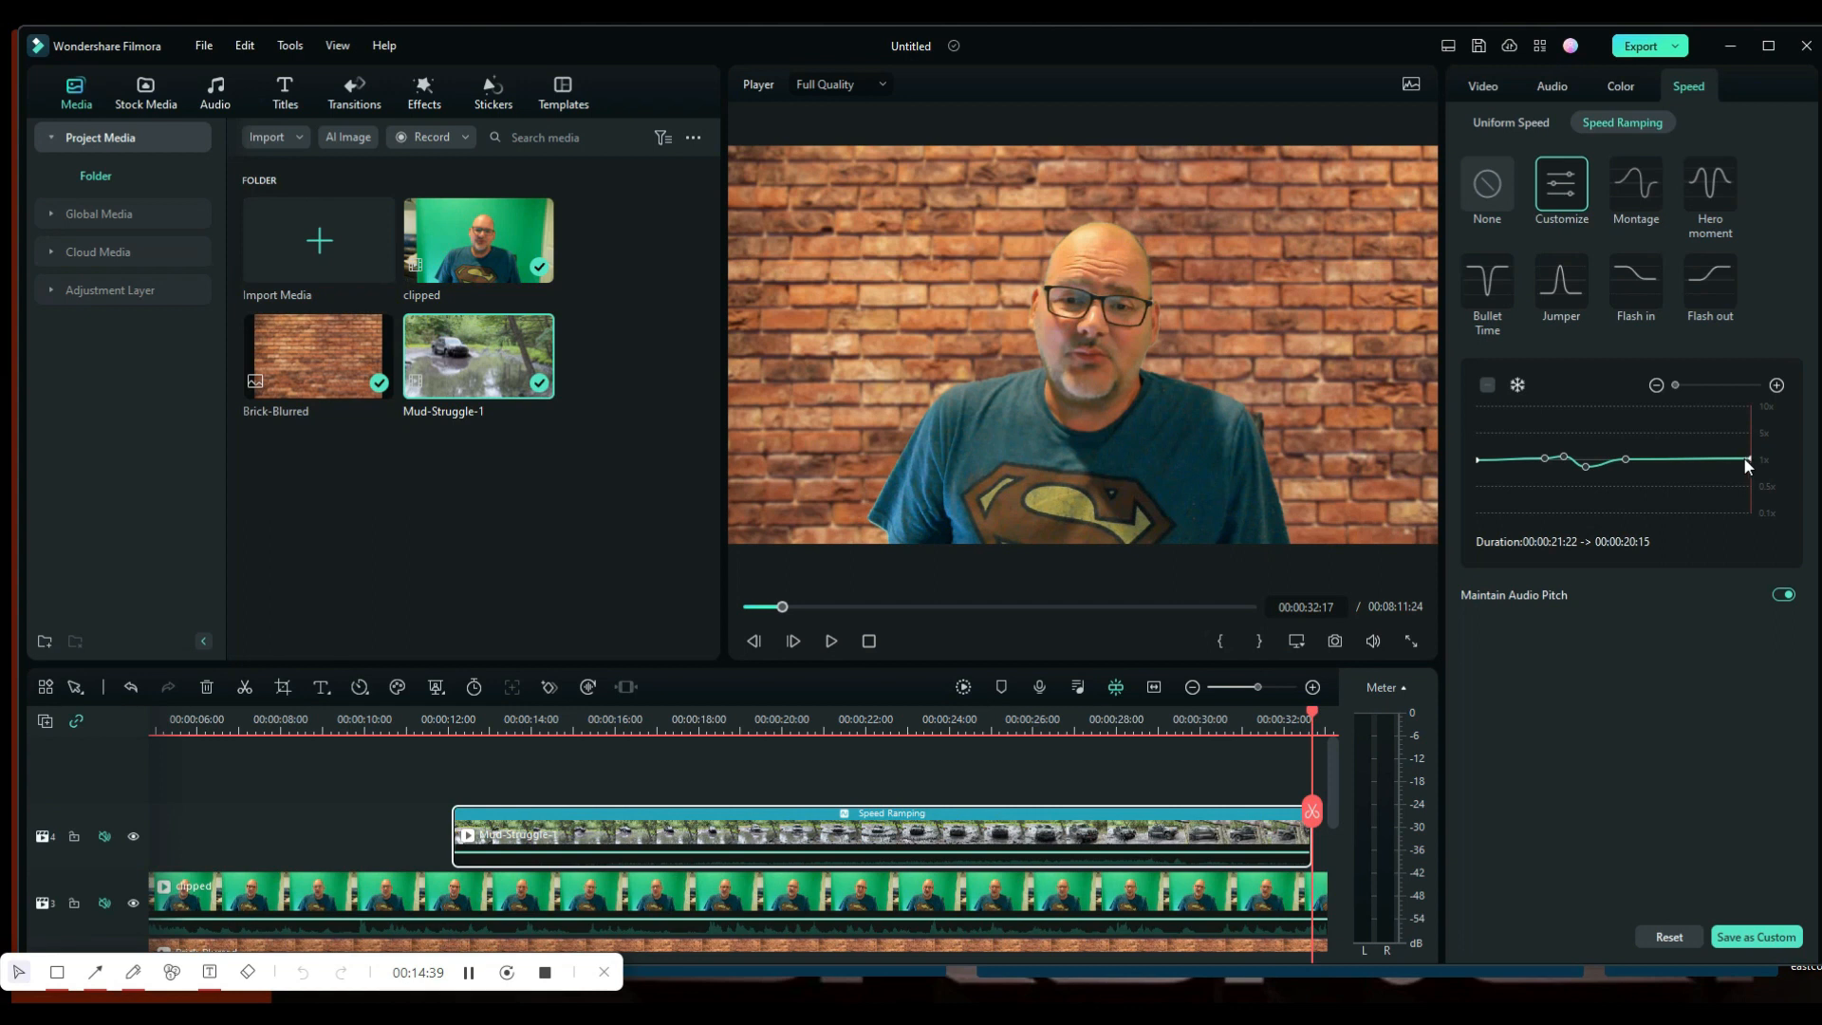
# Step: Play back the speed-ramped Mud-Struggle-1 clip from its start to check the pacing
pyautogui.moveTo(1311, 818); pyautogui.dragTo(453, 834)
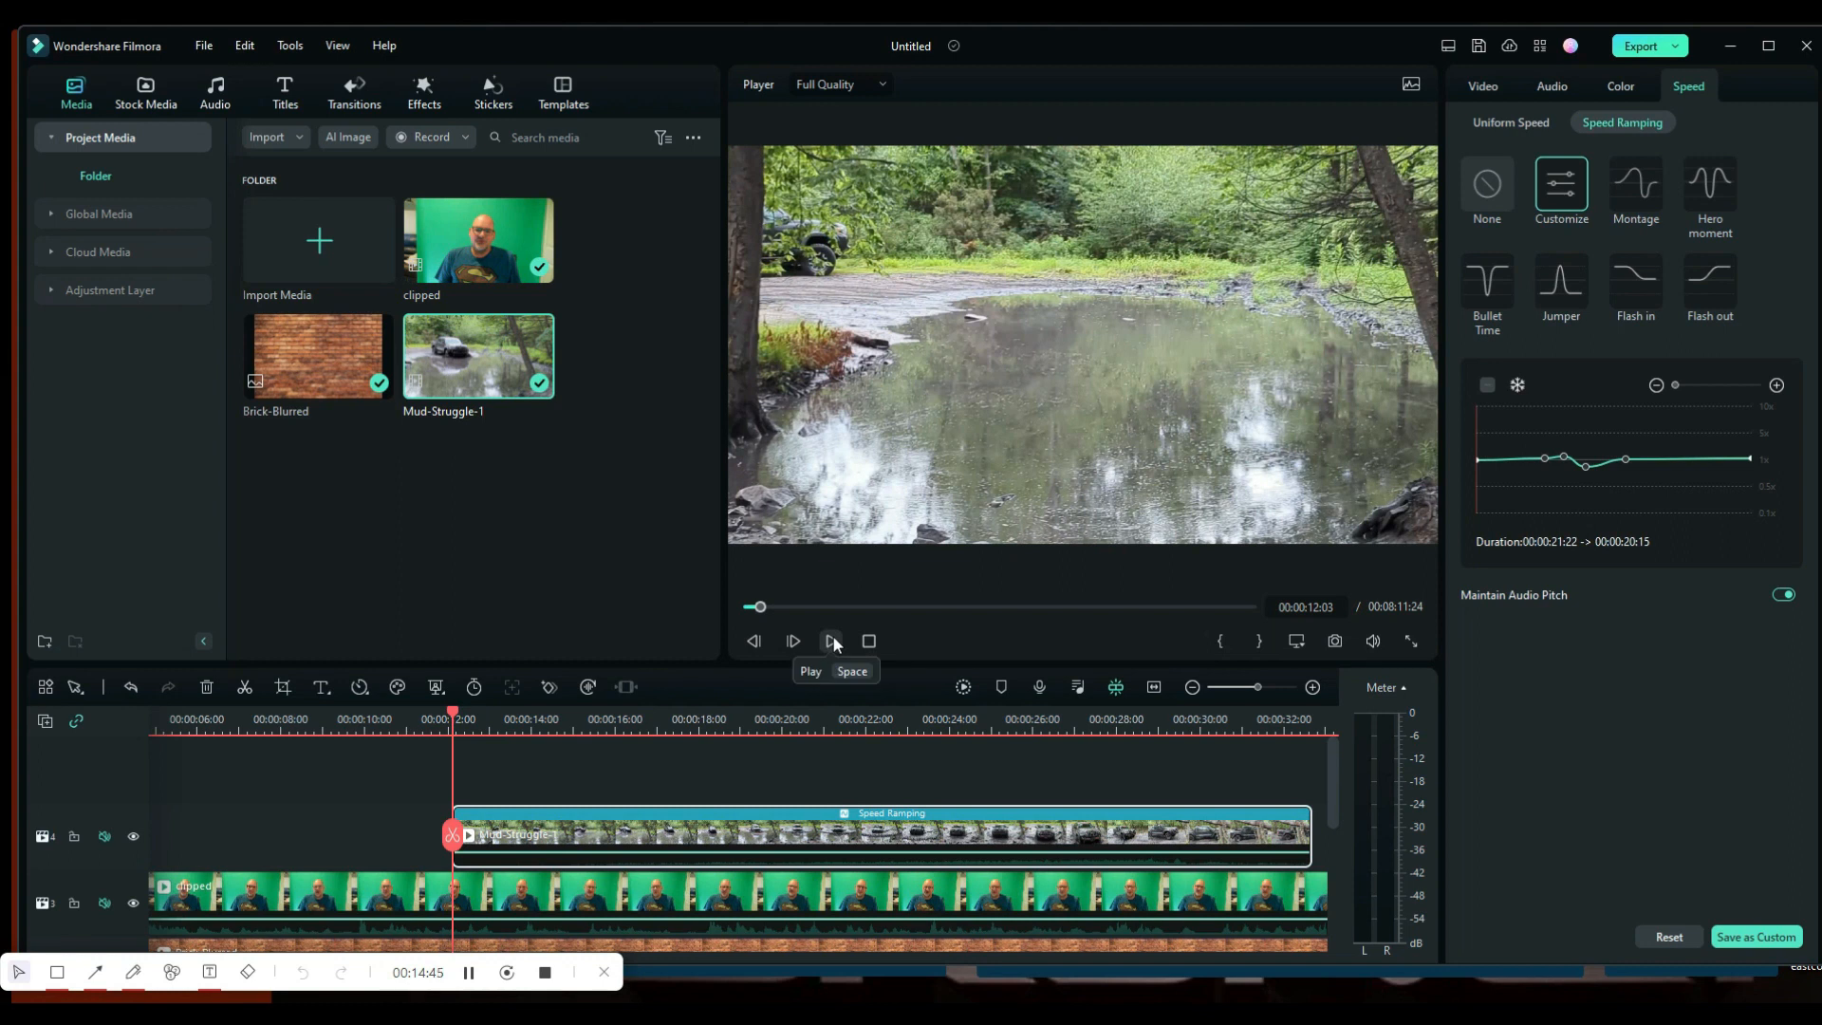
pyautogui.click(834, 639)
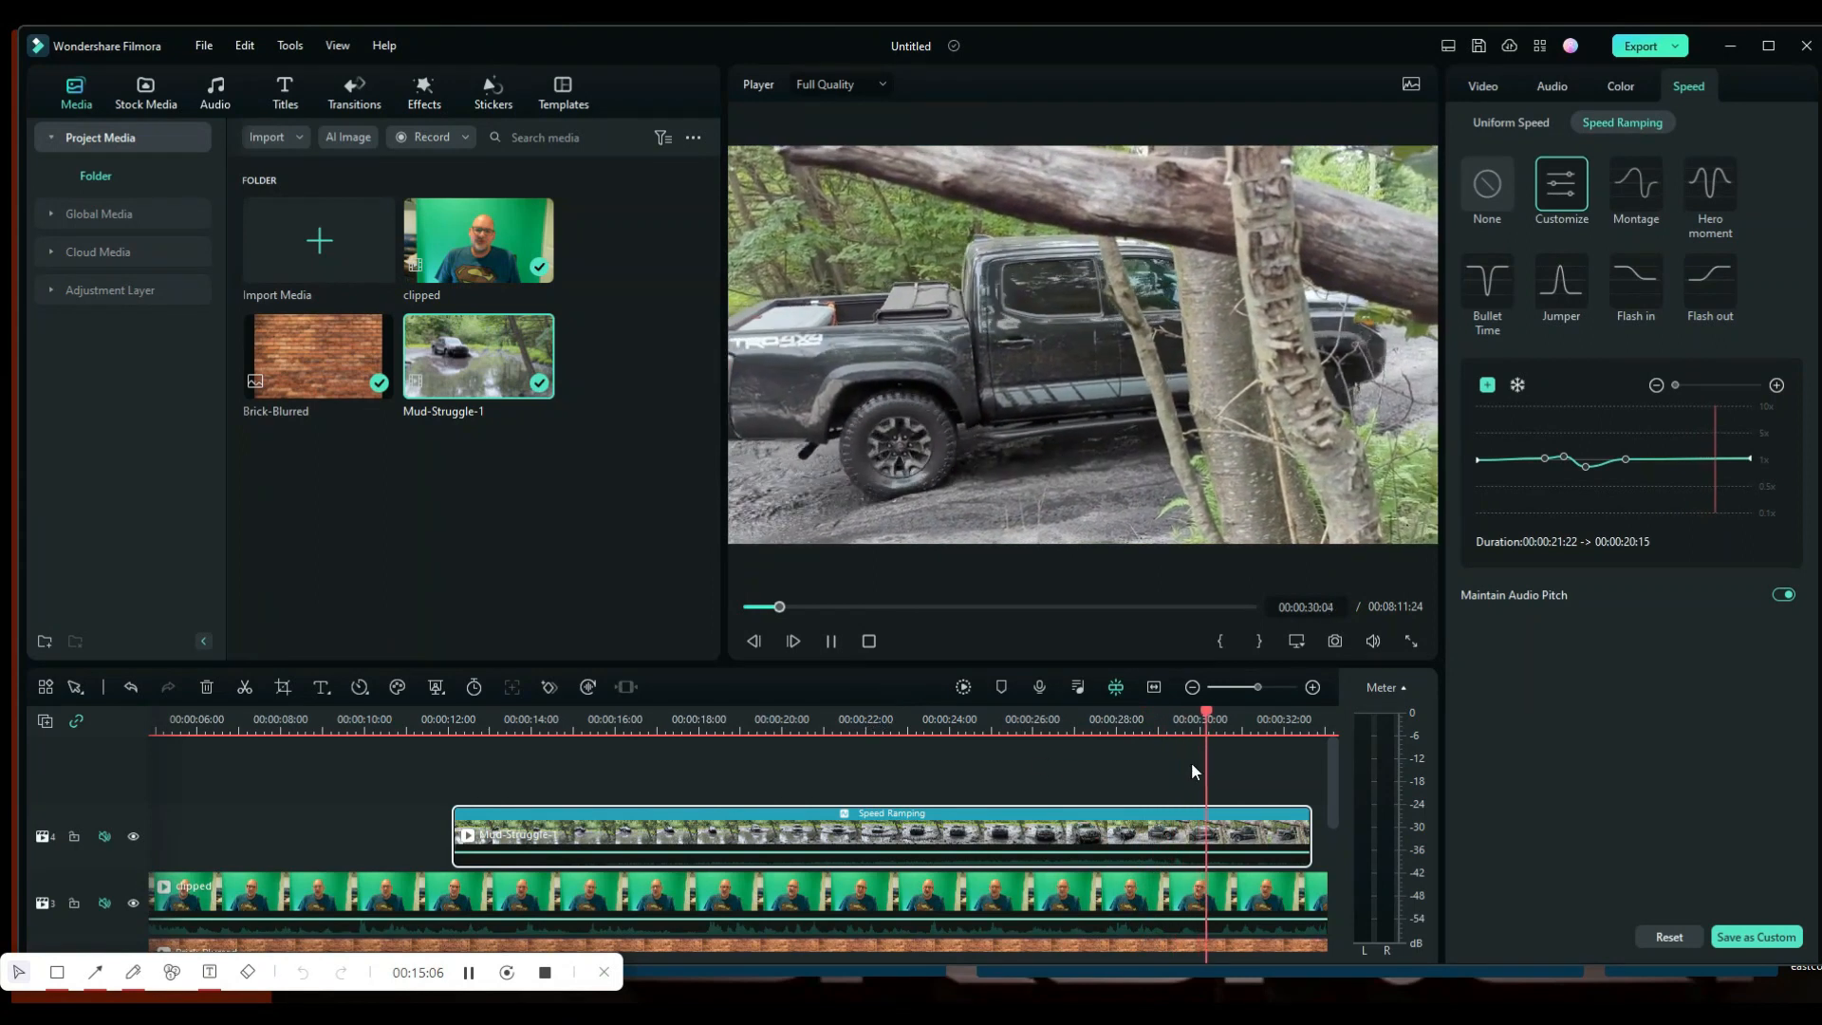
pyautogui.click(493, 729)
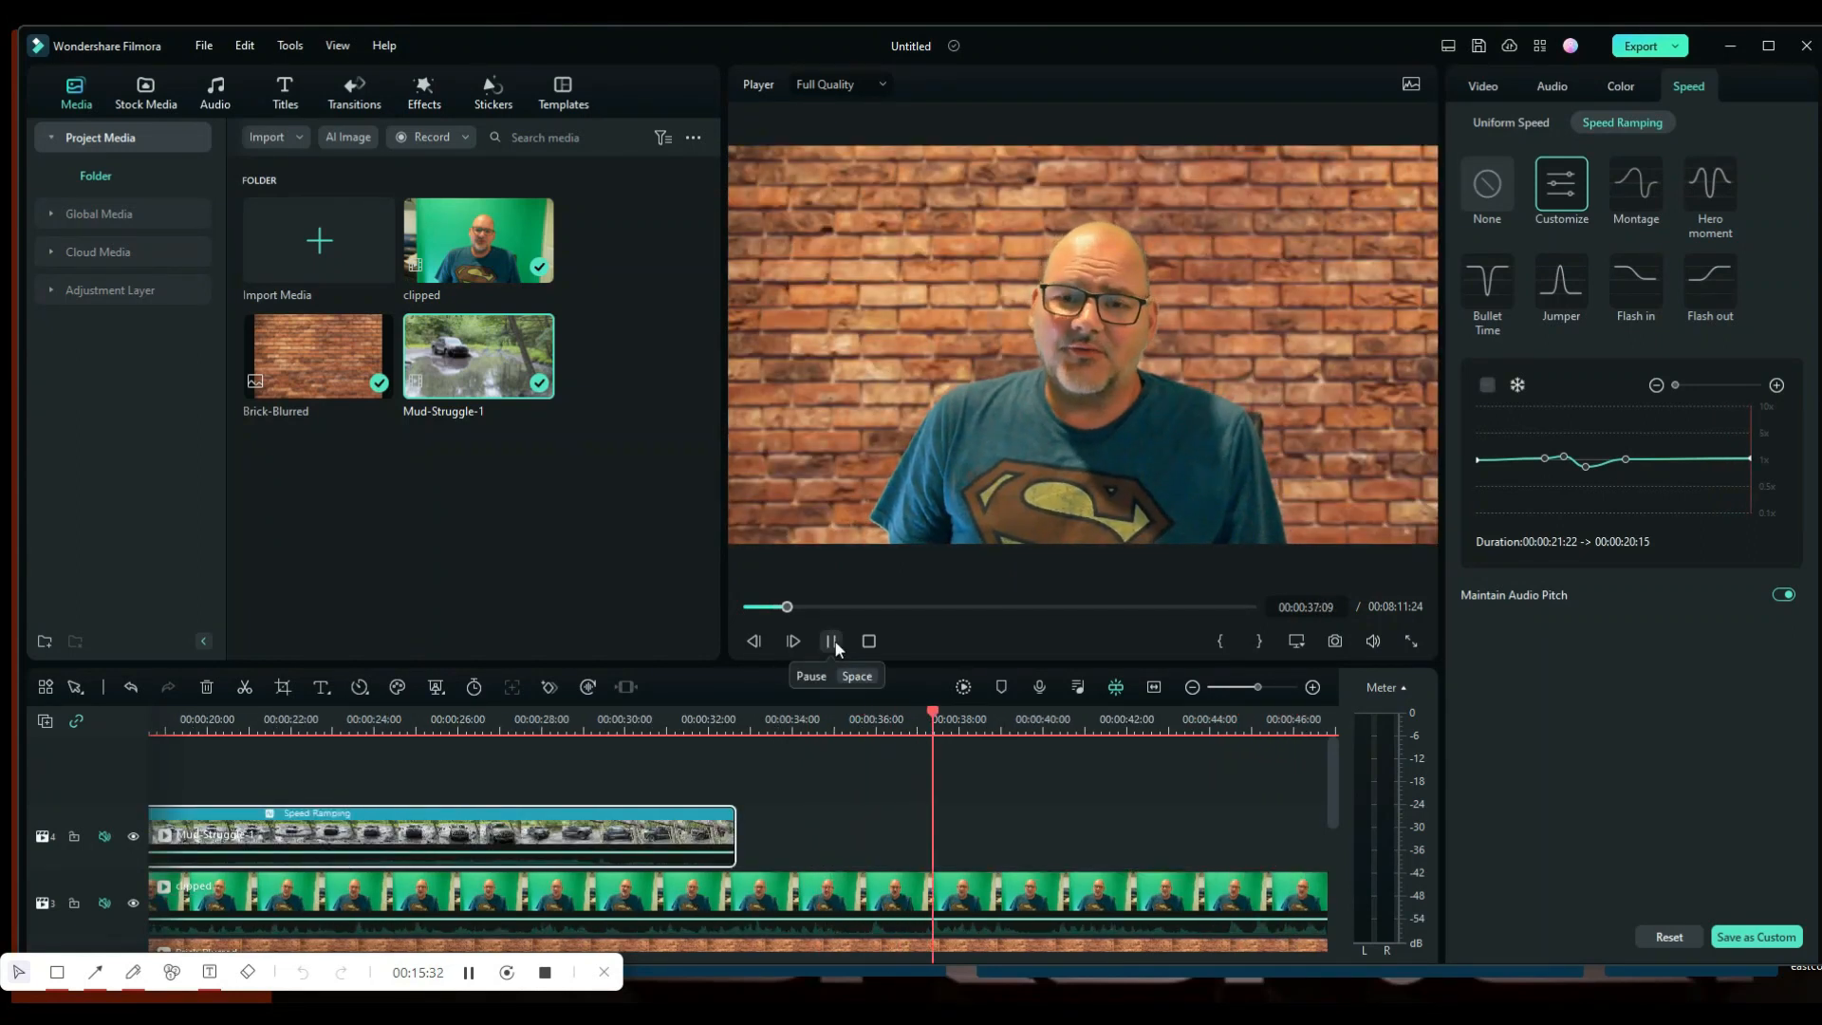
# Step: Add the Hill-Down-Sketchy-2 video to the Mud-Struggle-1 clip's track, starting at 00:00:38:12
pyautogui.click(833, 641)
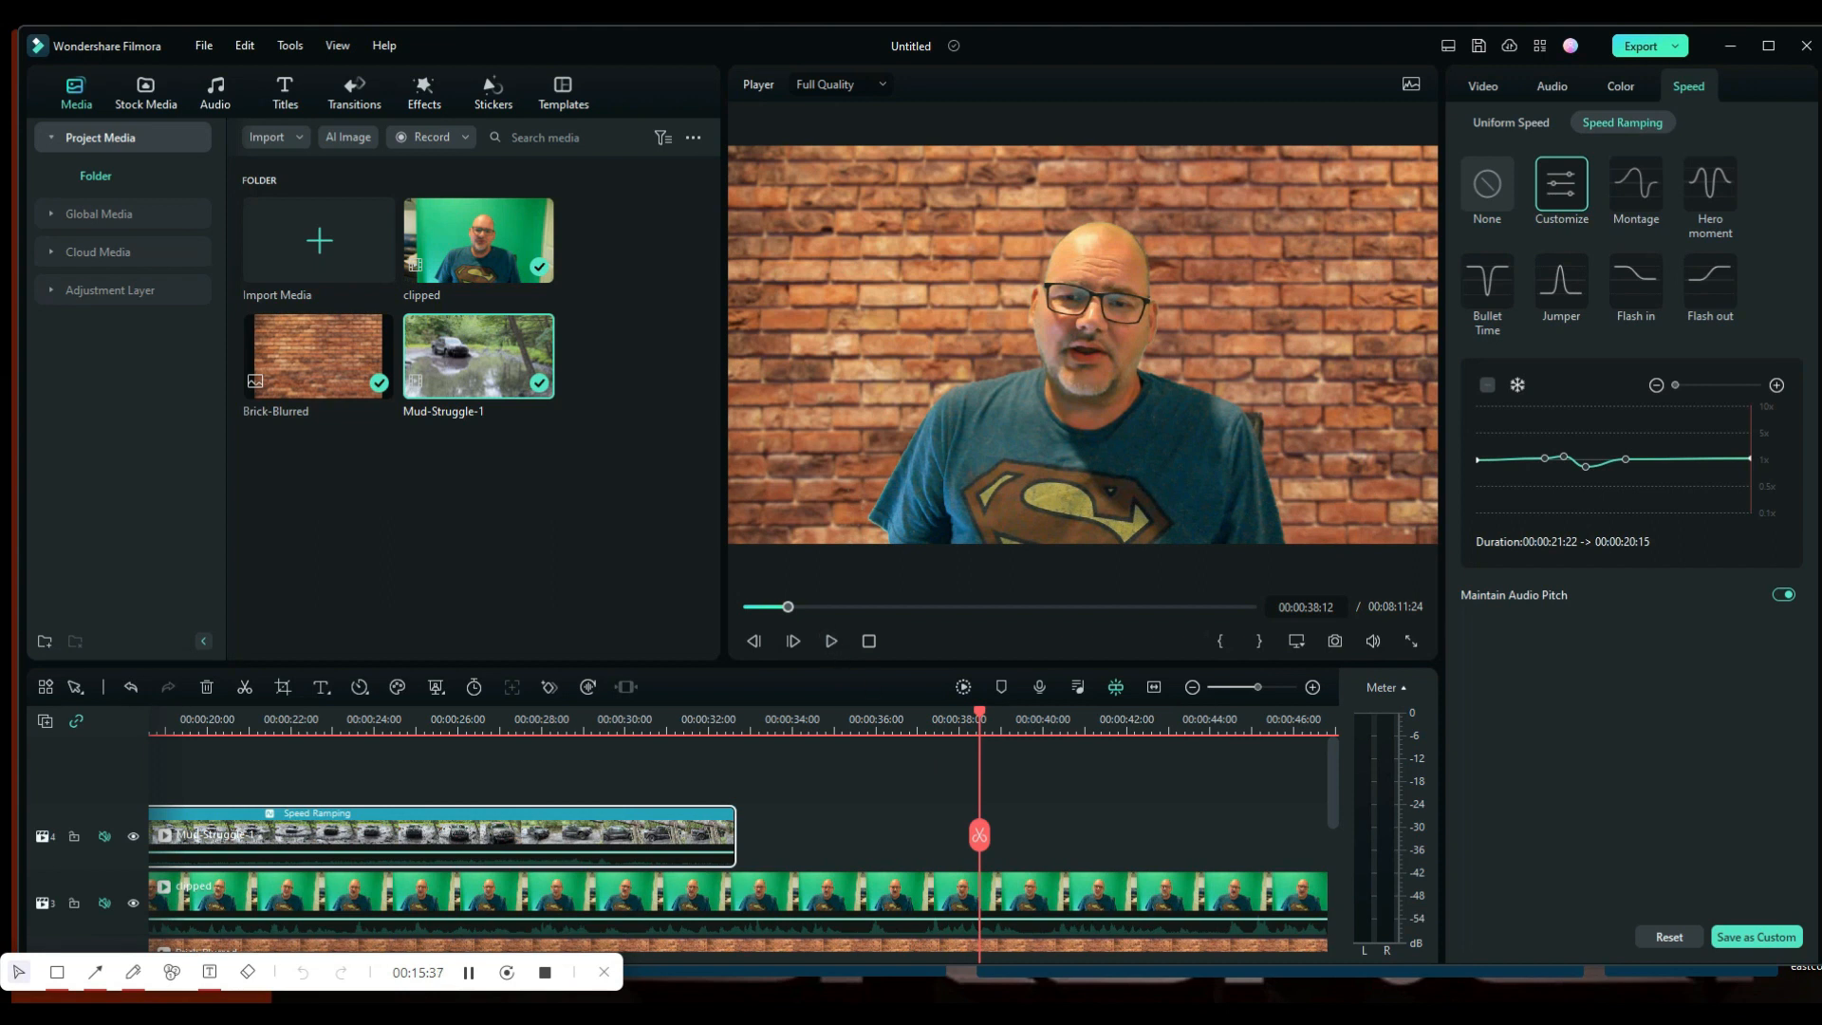
pyautogui.moveTo(1812, 703)
pyautogui.mouseDown()
pyautogui.moveTo(1131, 850)
pyautogui.moveTo(1184, 851)
pyautogui.moveTo(1039, 851)
pyautogui.mouseUp()
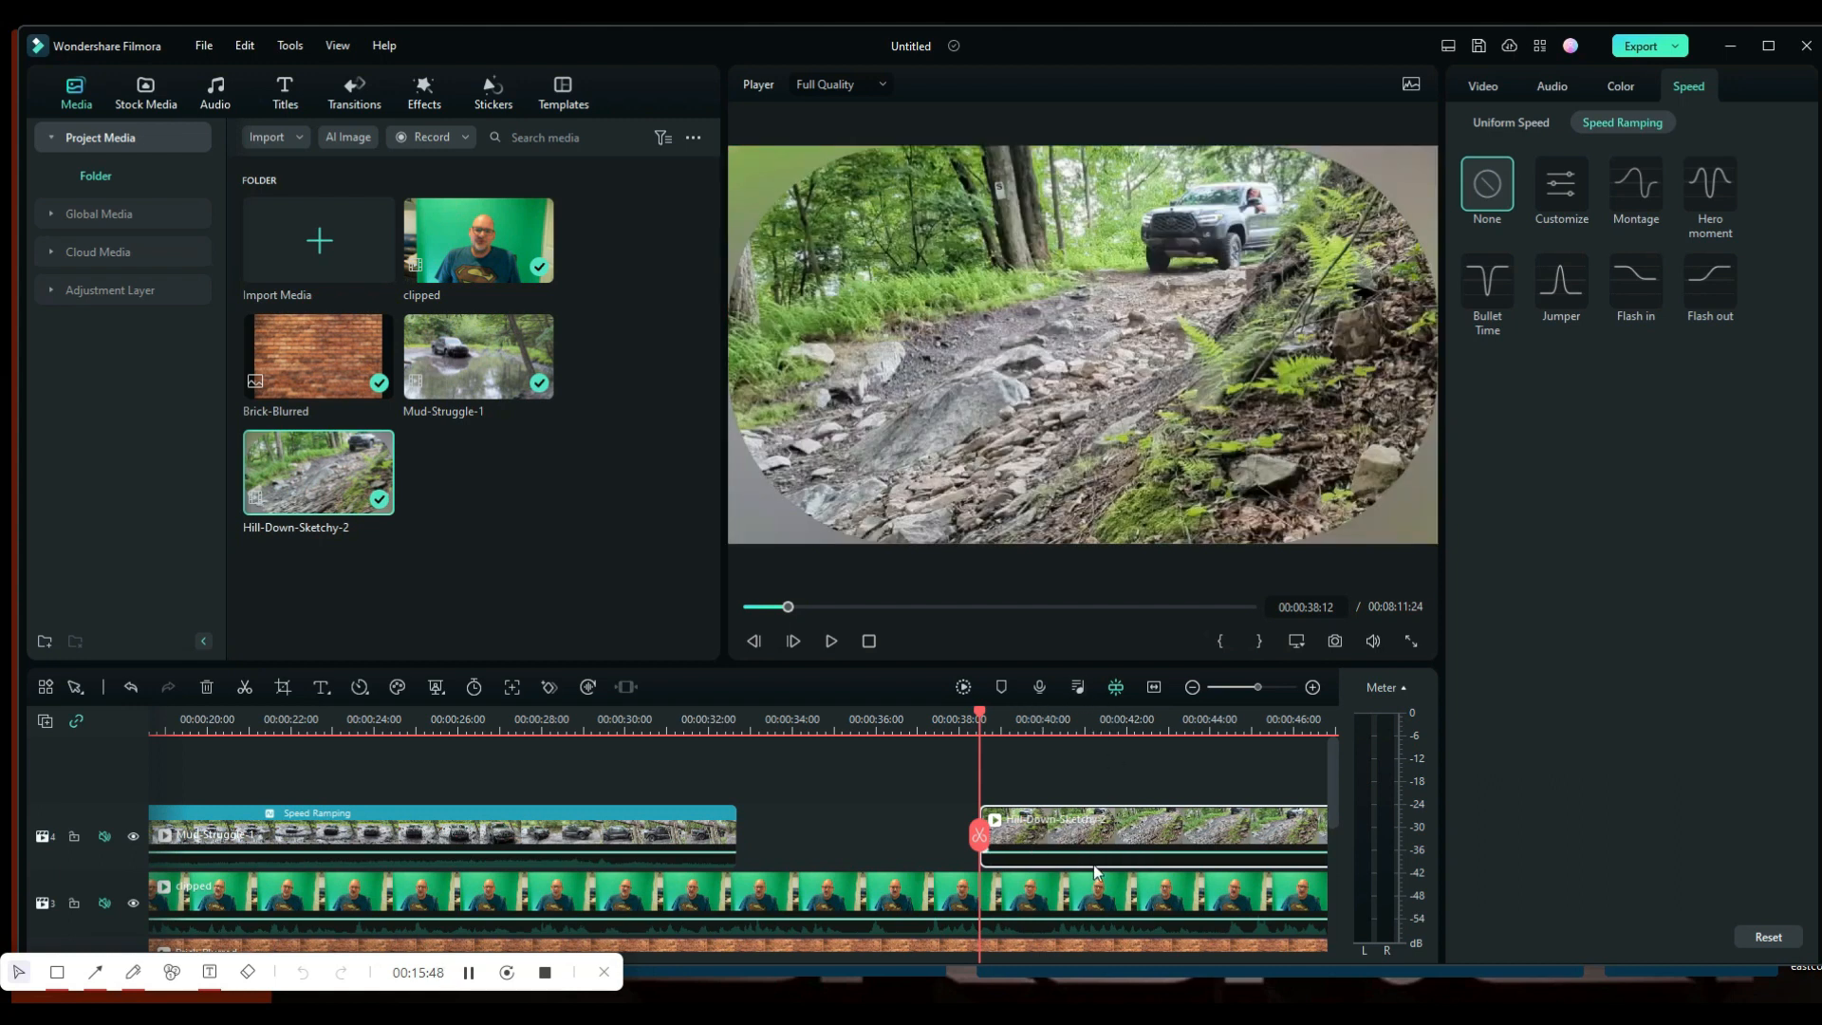
pyautogui.moveTo(982, 839); pyautogui.dragTo(1001, 839)
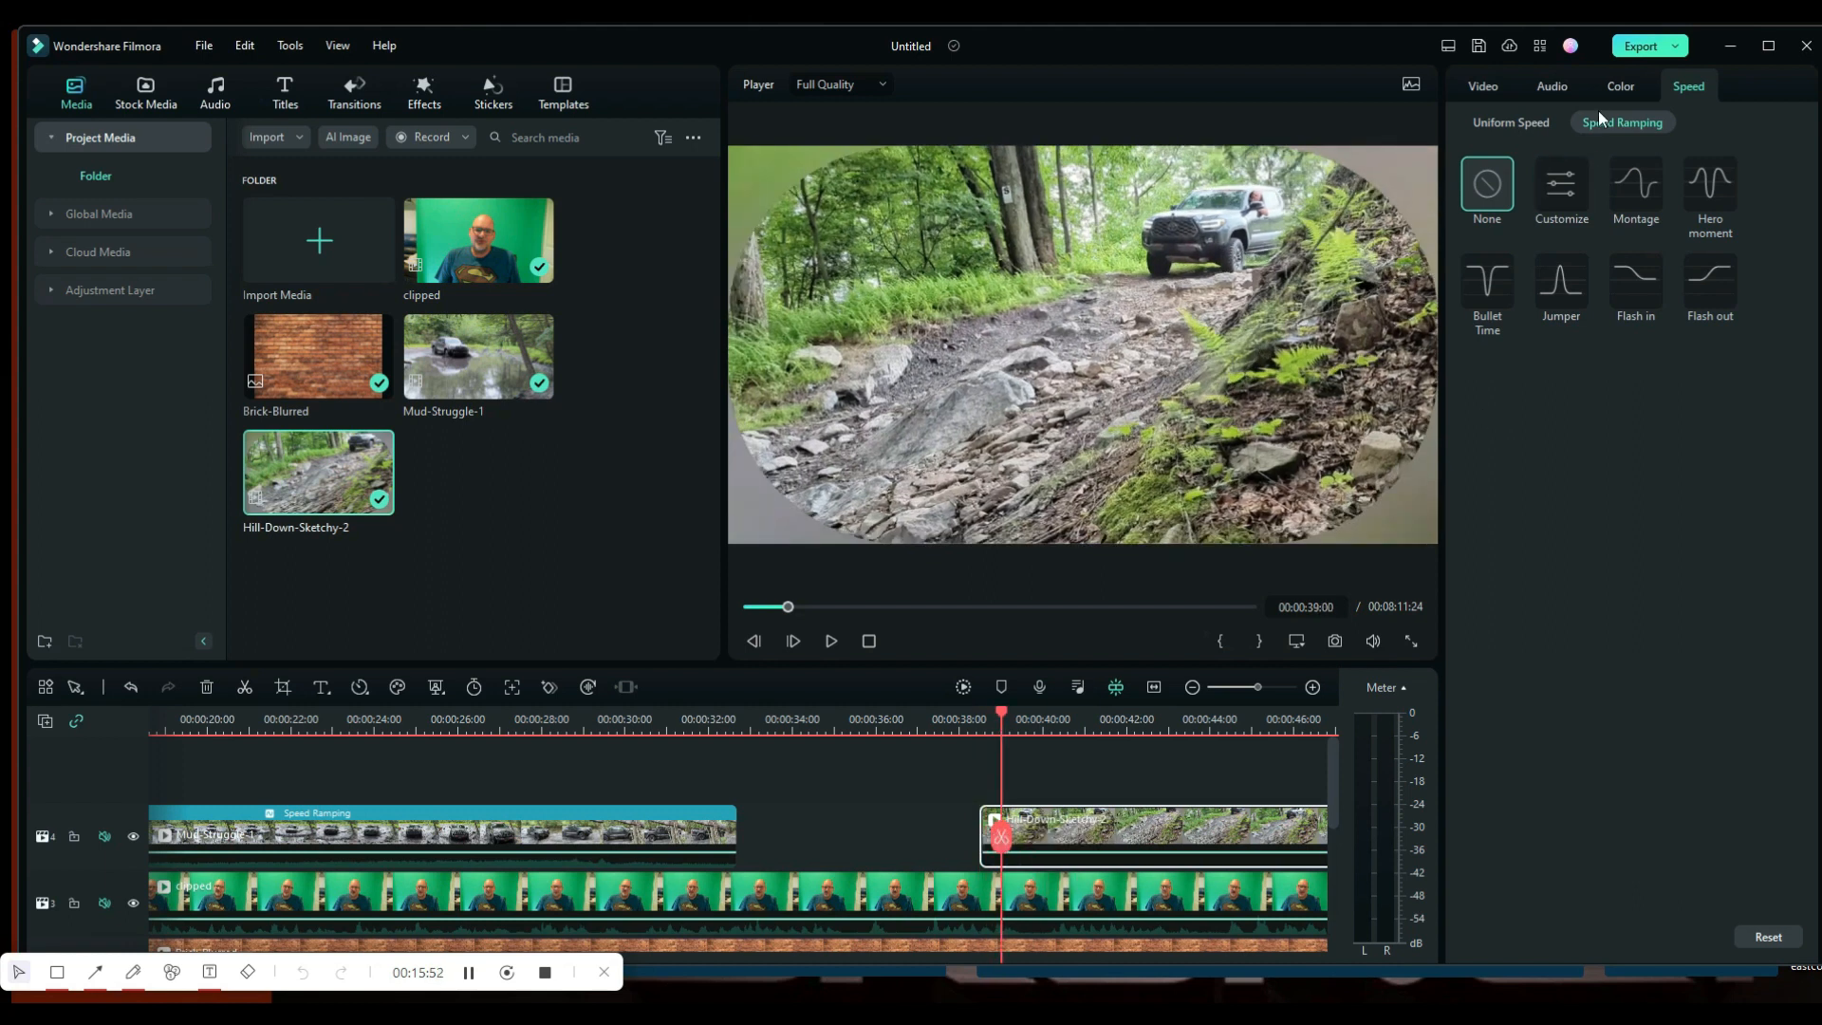
# Step: Apply a Circle mask to the Hill-Down-Sketchy-2 clip and enlarge it to 100% width and 66.67% height
pyautogui.click(1495, 83)
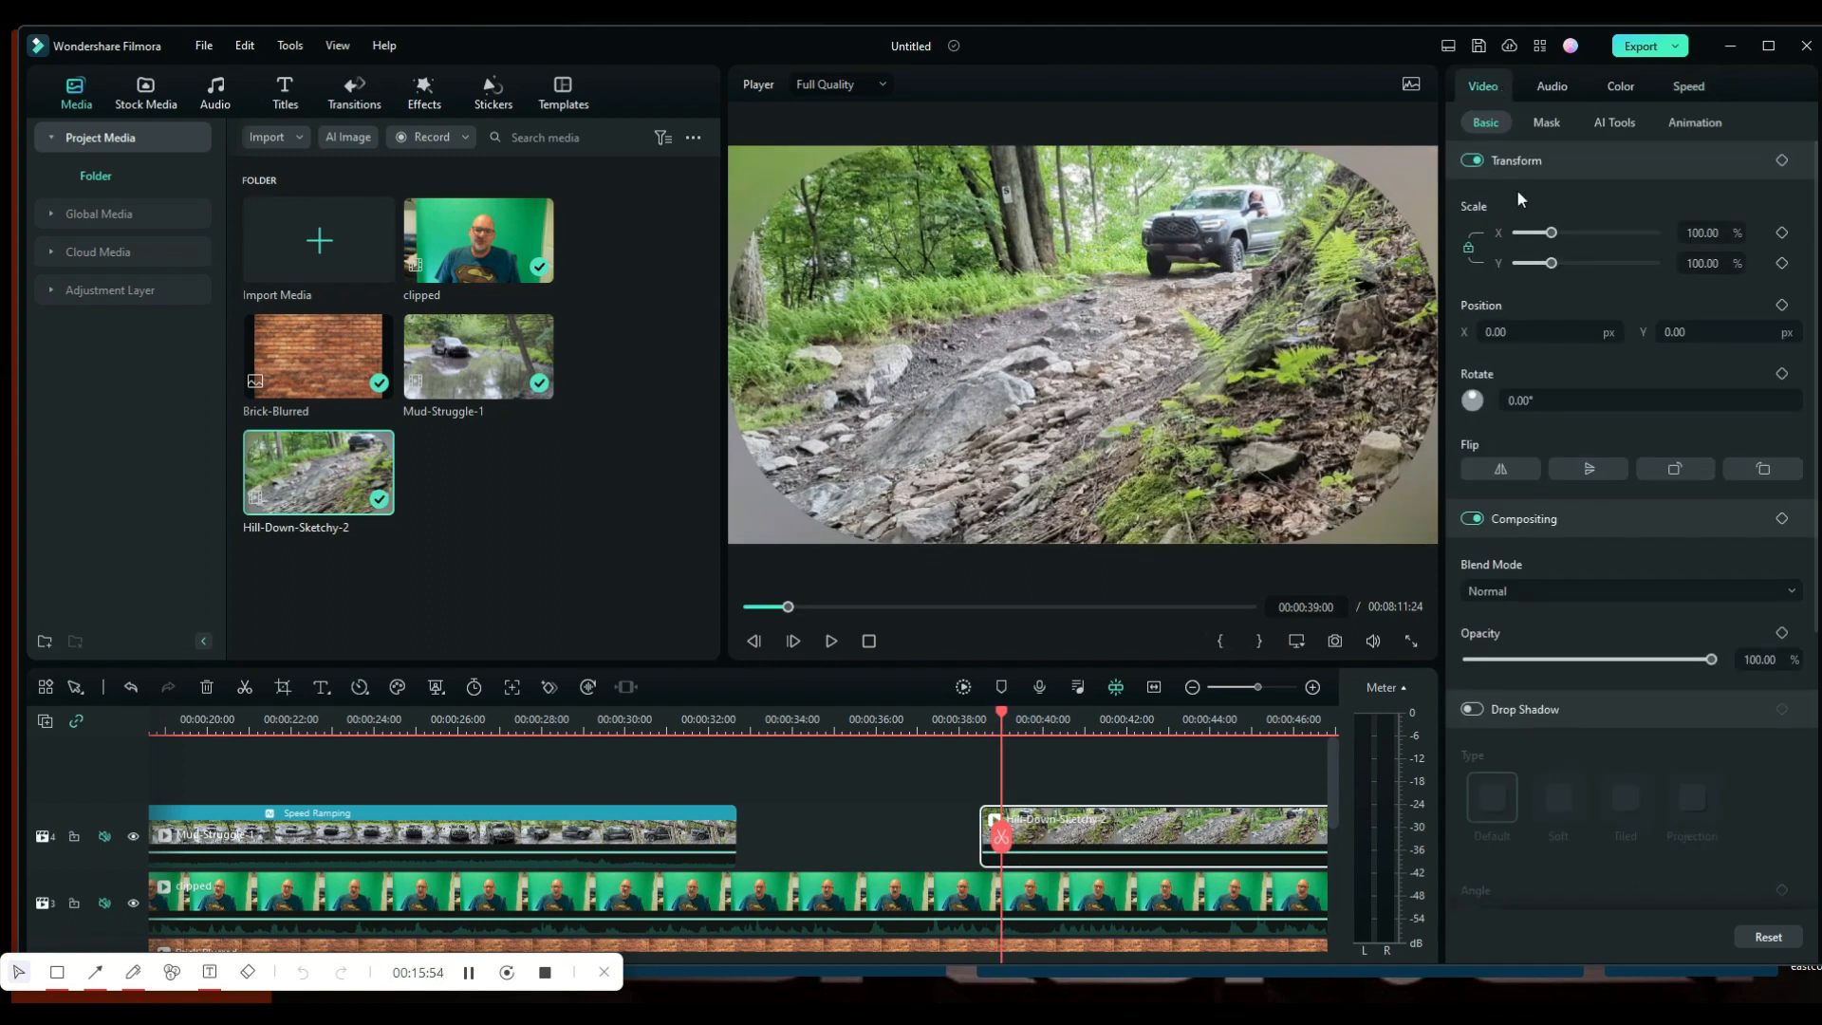
pyautogui.click(1547, 124)
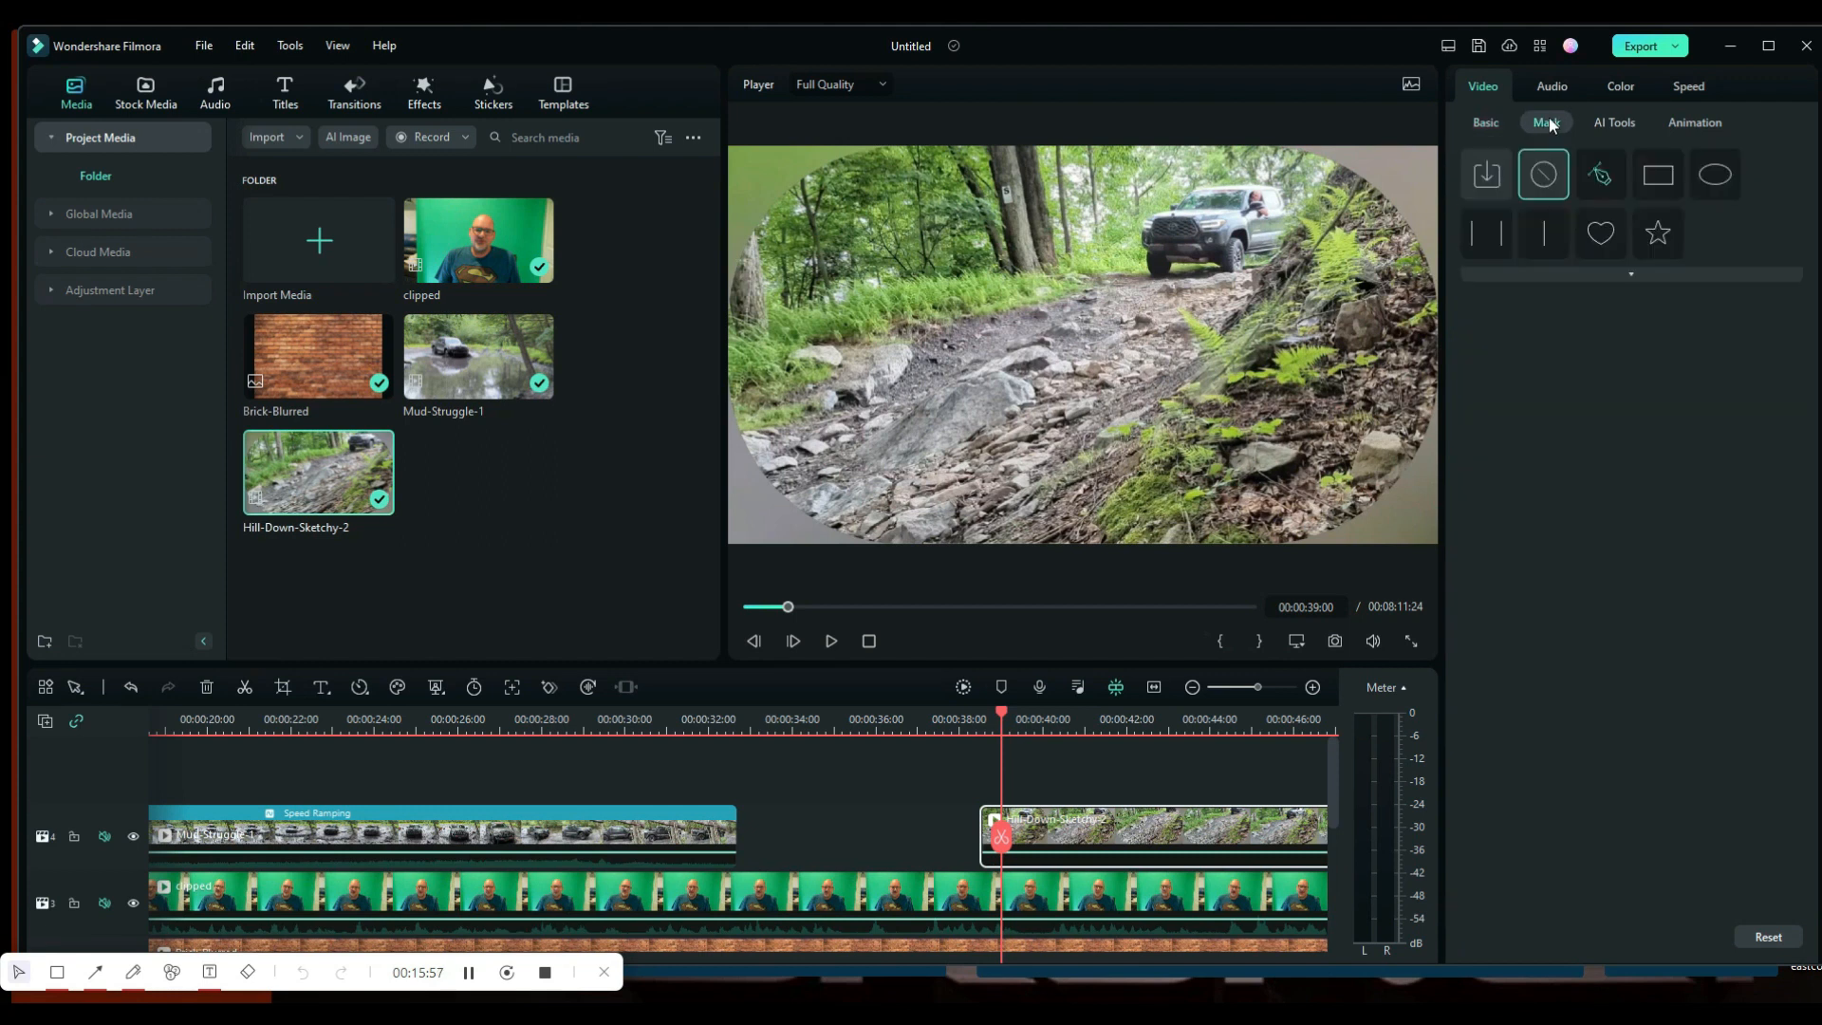
pyautogui.click(1718, 176)
pyautogui.moveTo(1232, 346); pyautogui.dragTo(1387, 342)
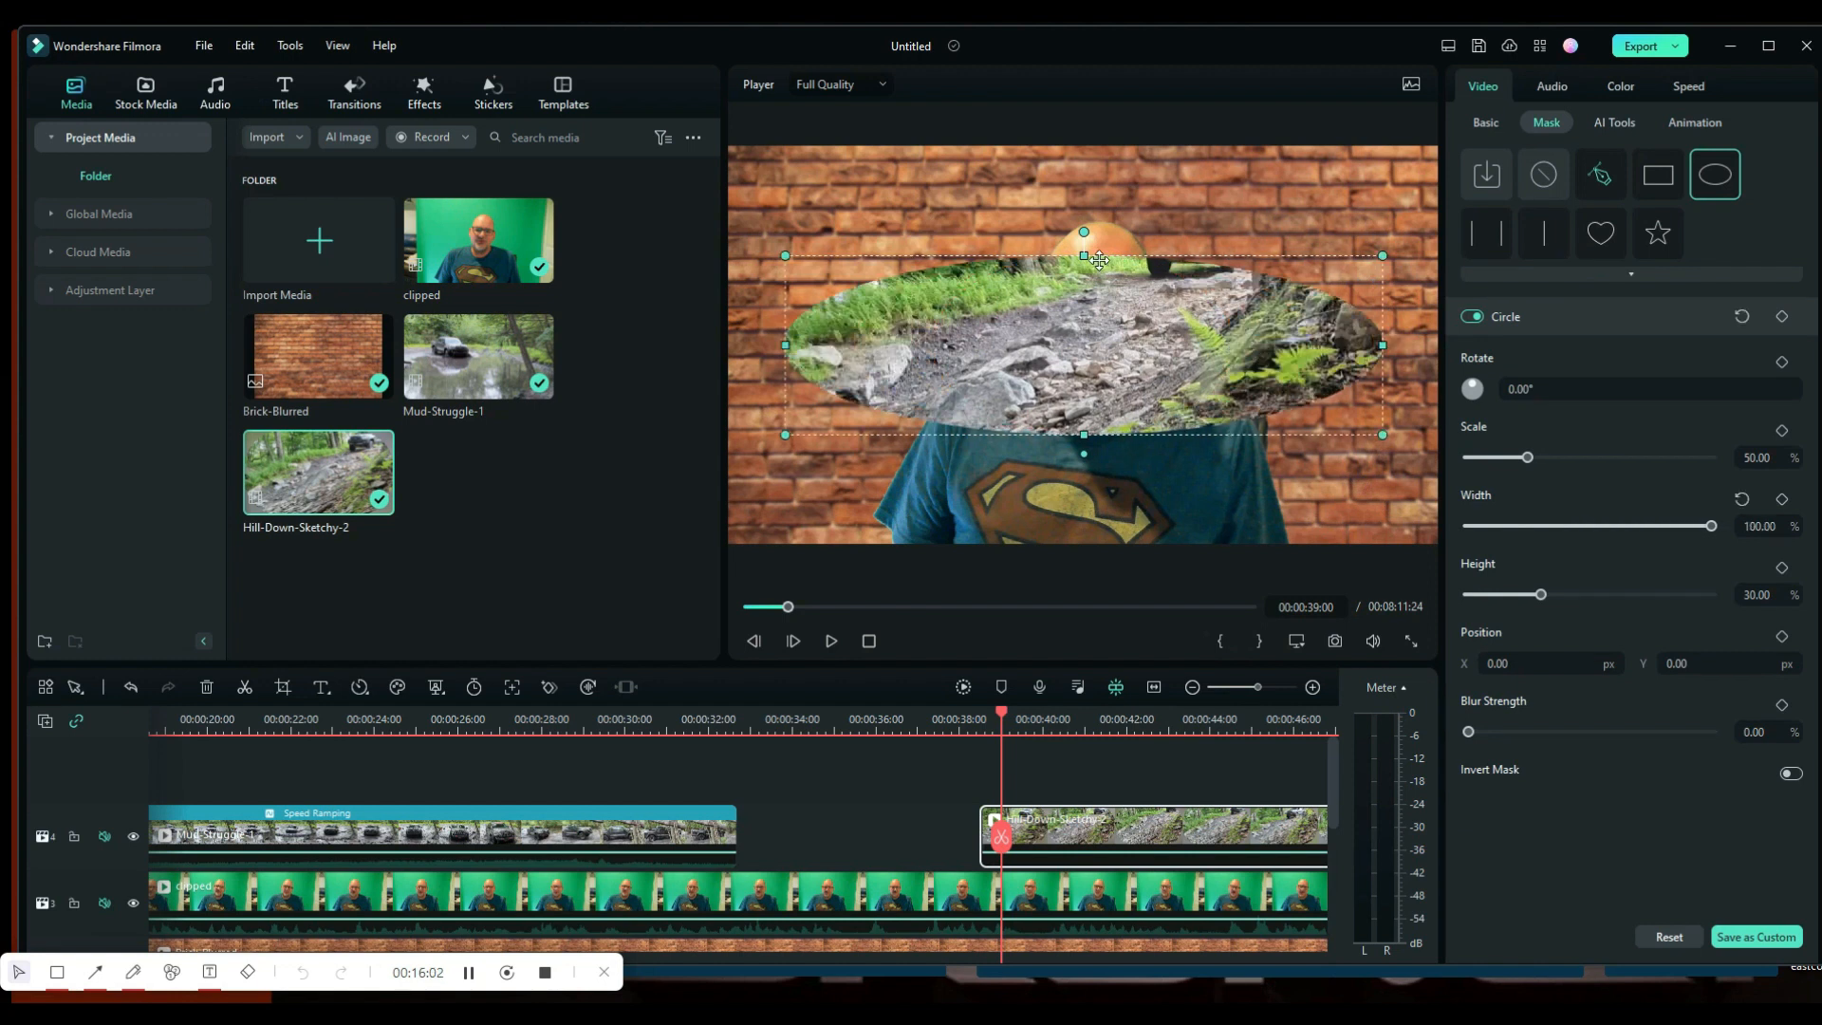
pyautogui.moveTo(1083, 257); pyautogui.dragTo(1083, 147)
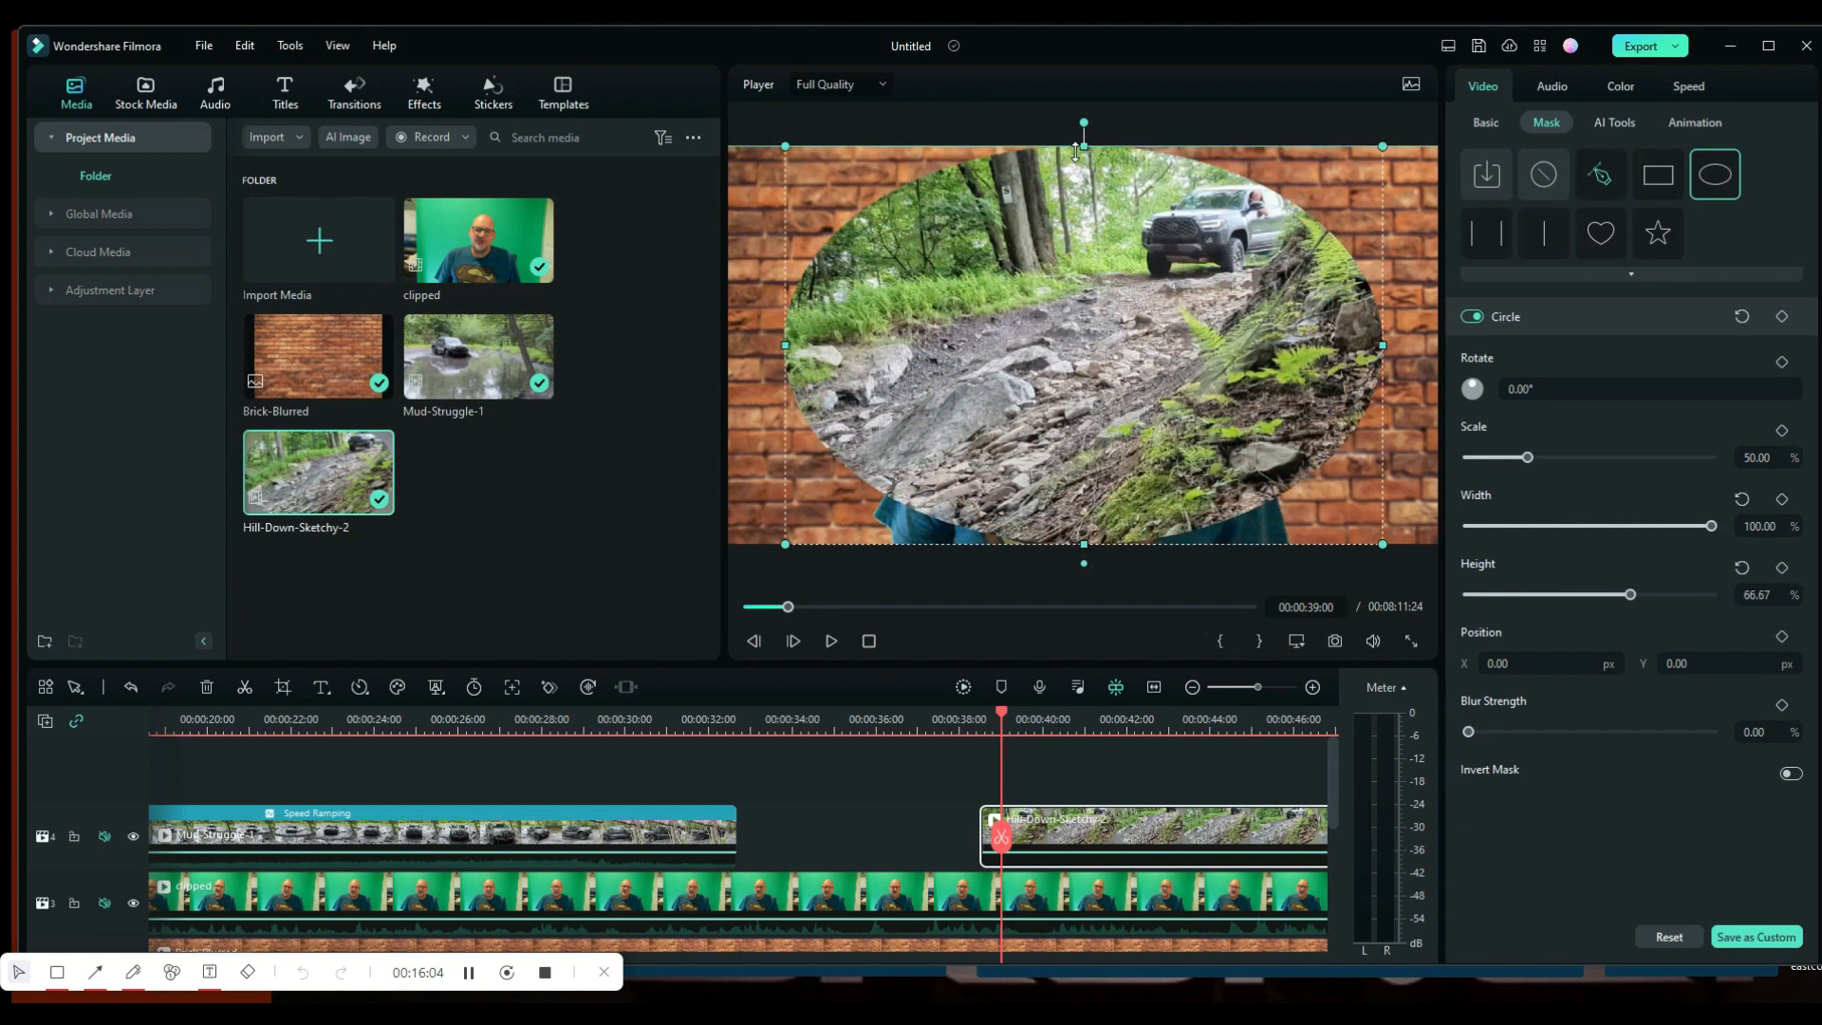
# Step: Scale the Circle mask to 28.94% and position it at X 299.76, Y 227.40 px, checking the masked clip in playback
pyautogui.moveTo(785, 546); pyautogui.dragTo(911, 460)
pyautogui.moveTo(1071, 323); pyautogui.dragTo(1193, 246)
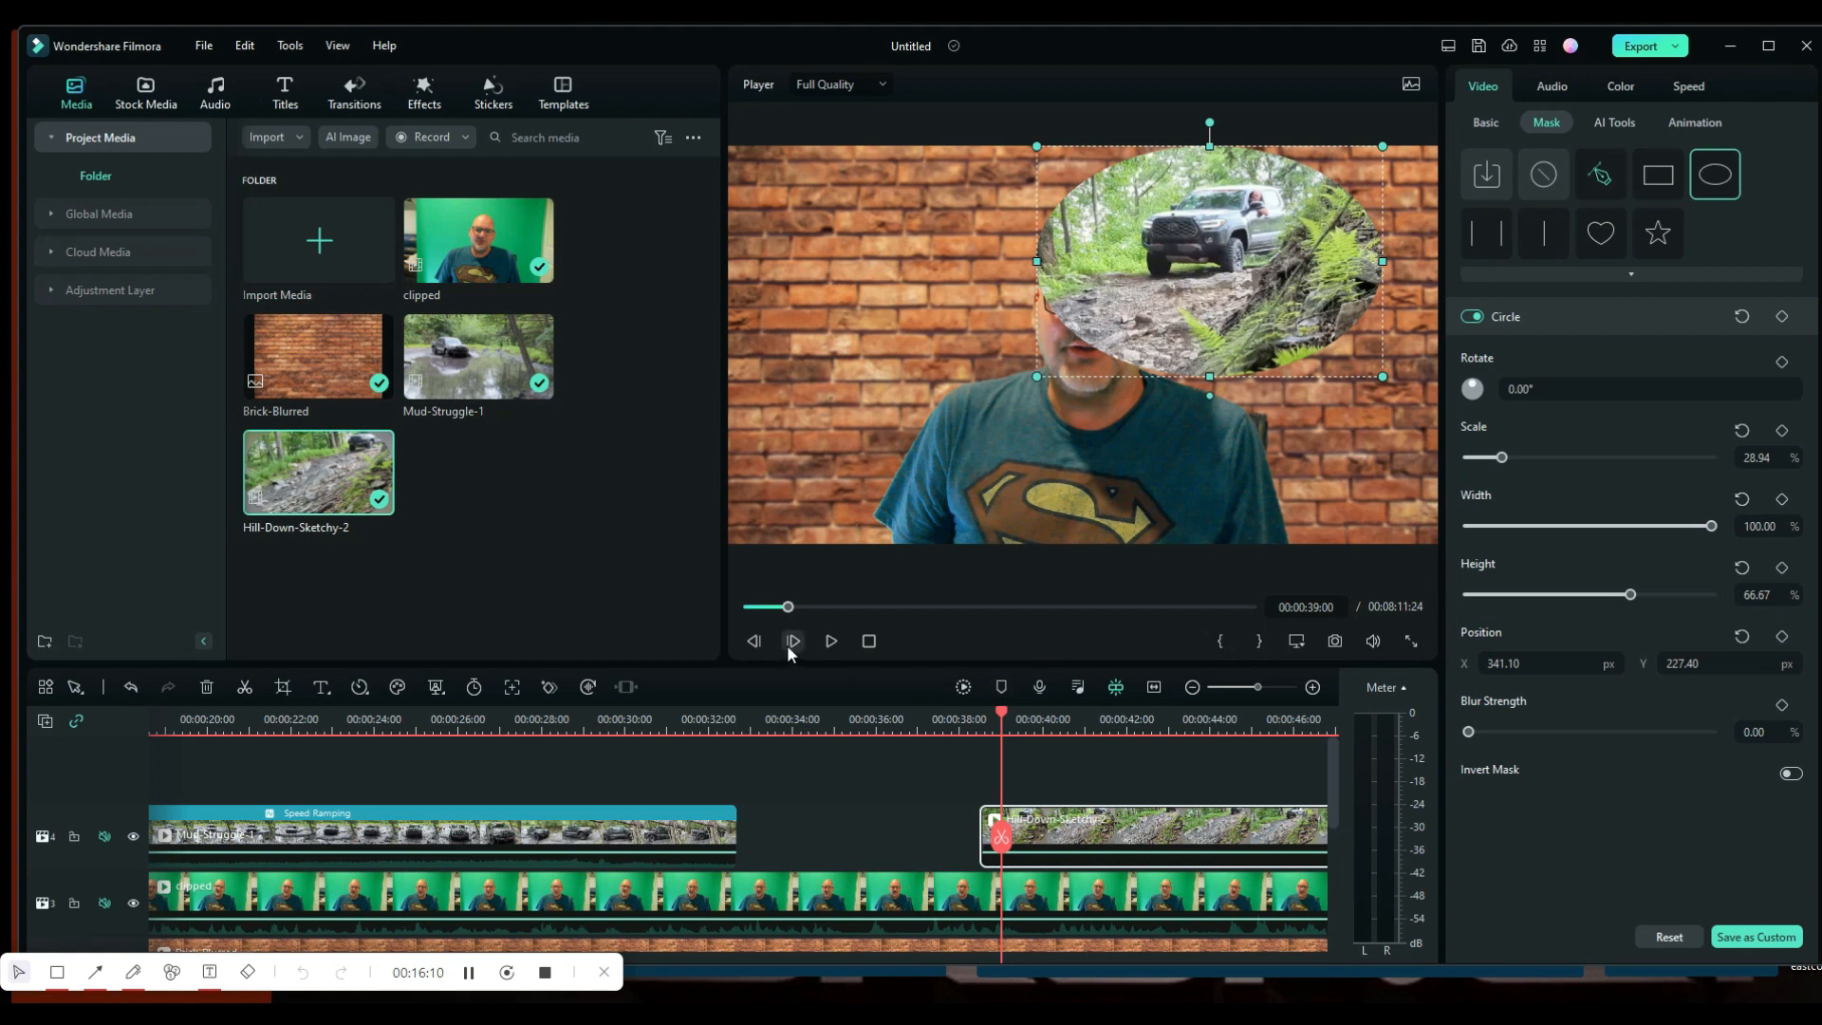
pyautogui.click(832, 642)
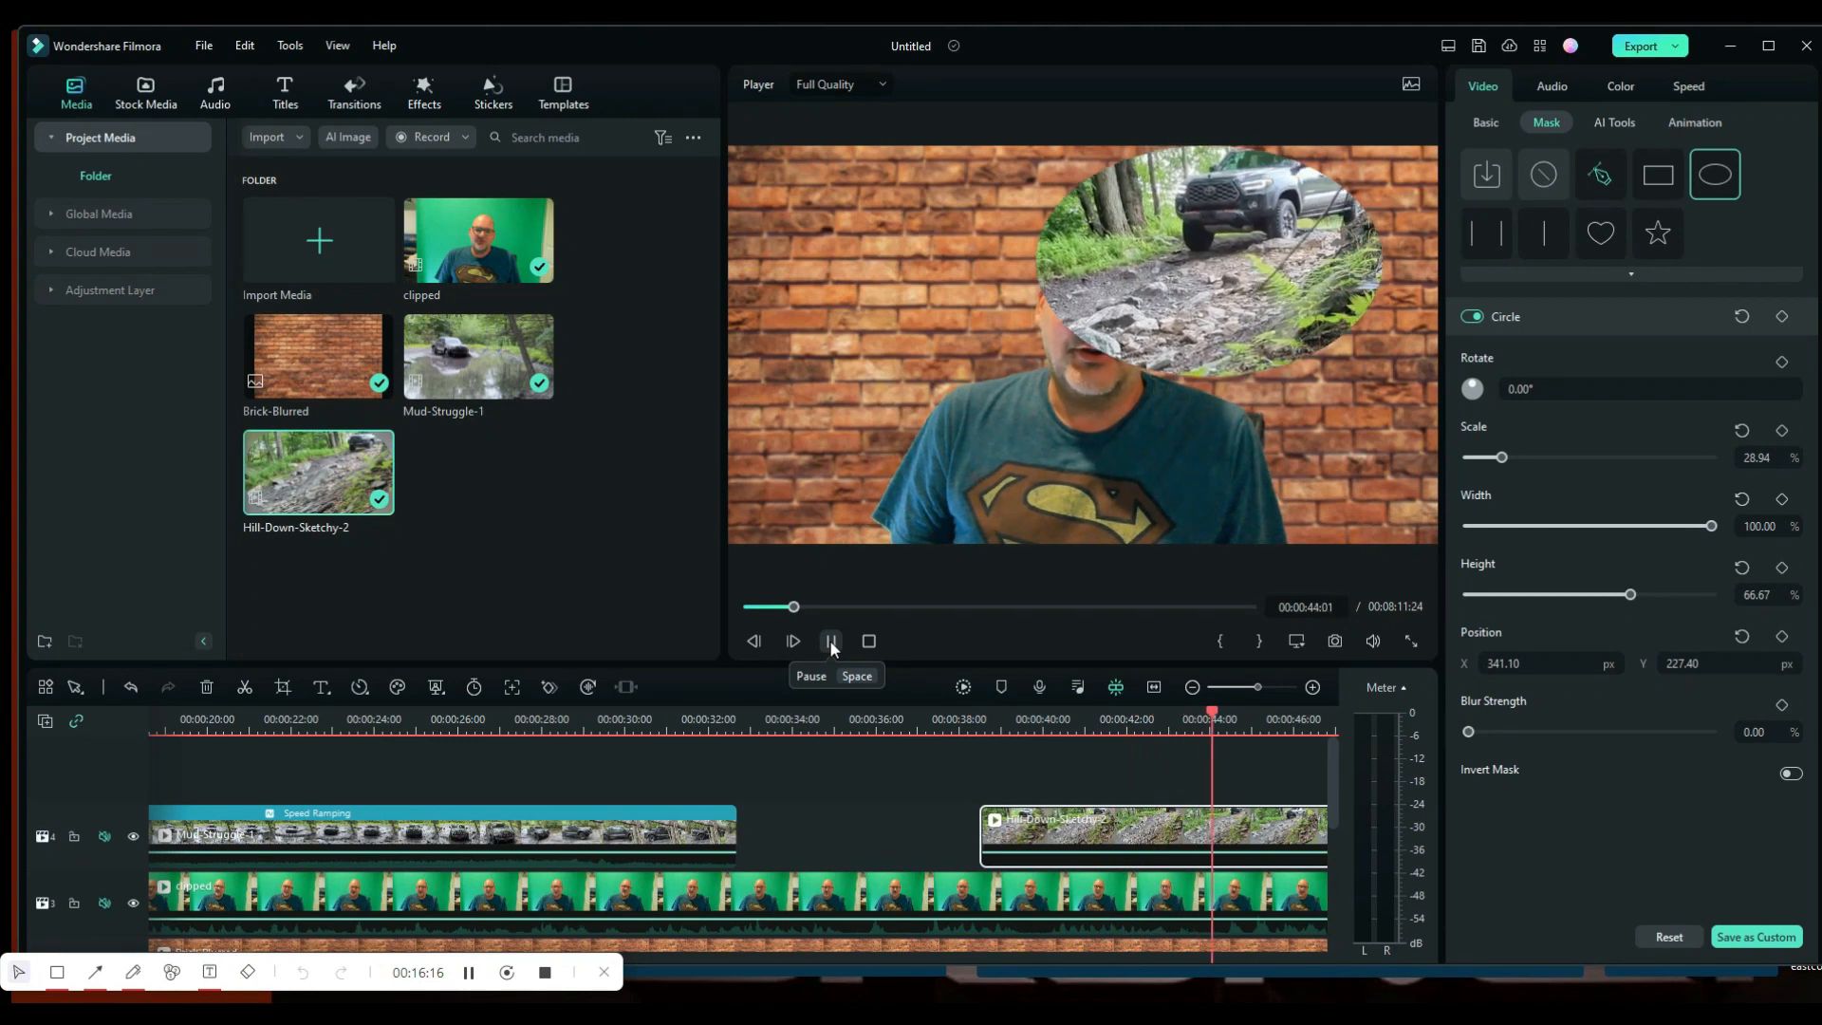
pyautogui.click(831, 642)
pyautogui.moveTo(1257, 284)
pyautogui.mouseDown()
pyautogui.moveTo(1312, 259)
pyautogui.moveTo(1238, 286)
pyautogui.mouseUp()
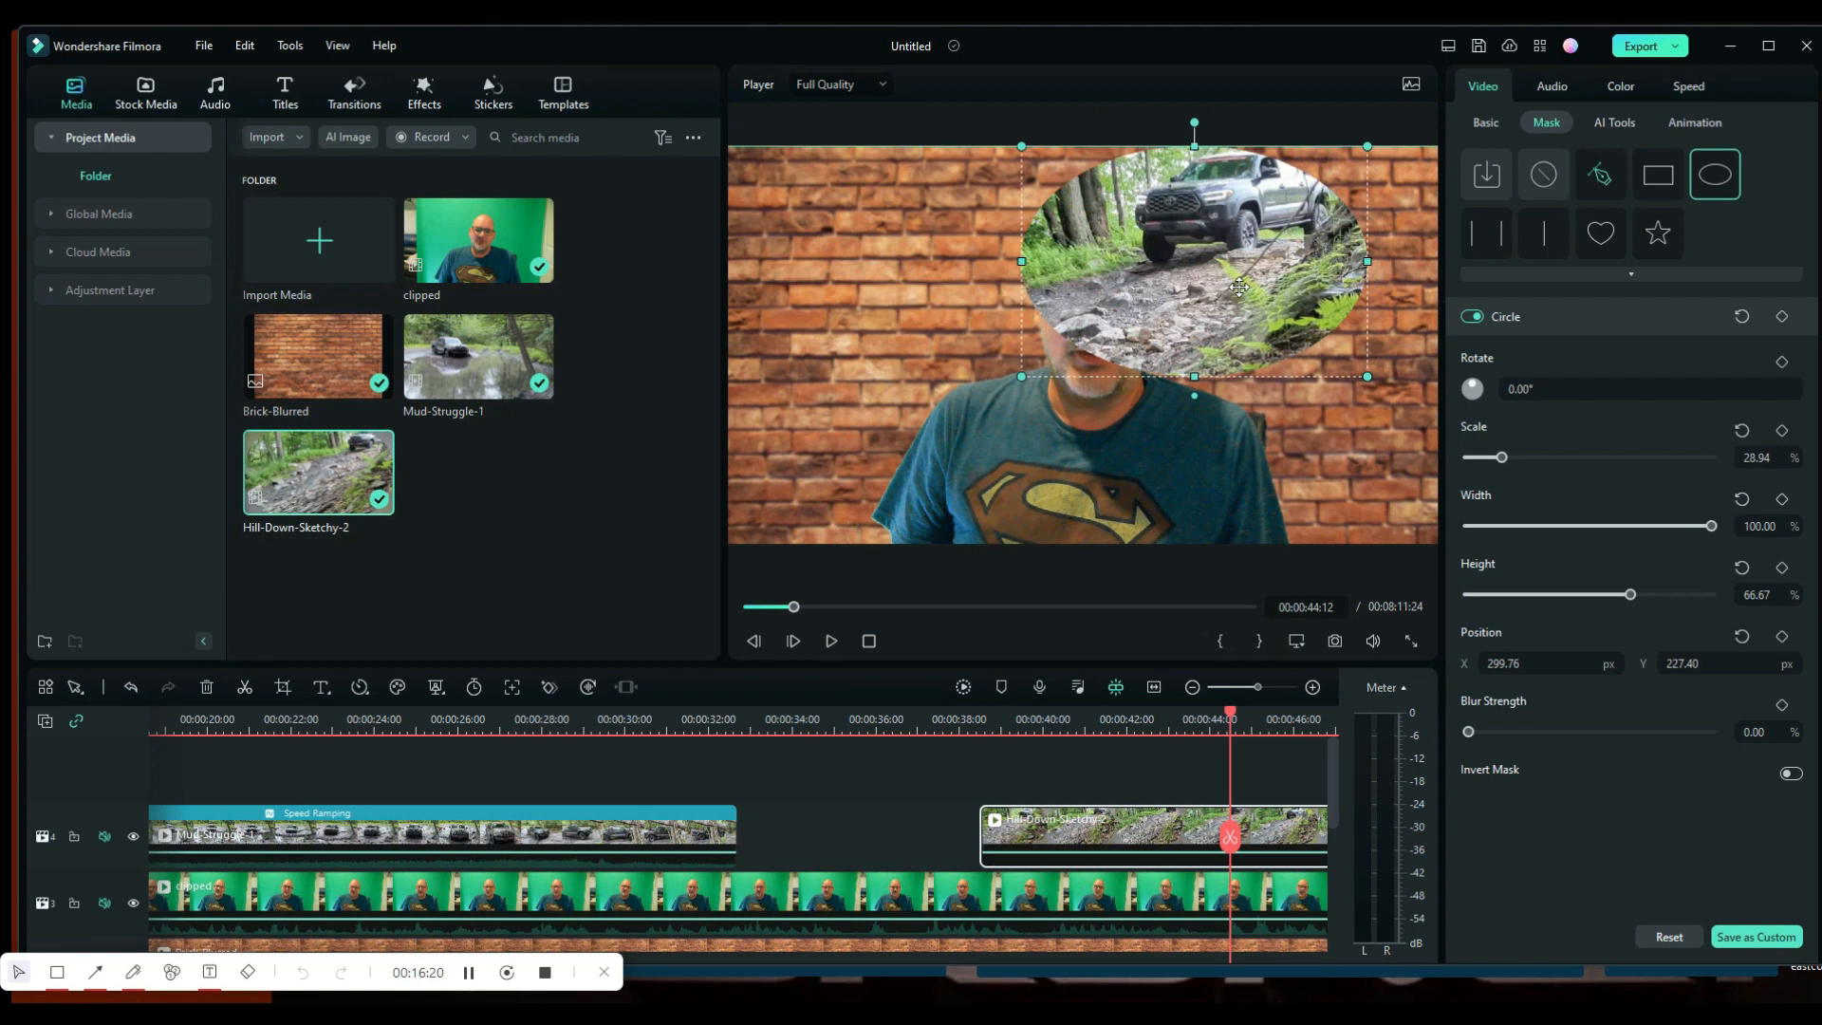
# Step: Scale the Hill-Down-Sketchy-2 clip to 55.94% and set its X position to 139 px
pyautogui.click(1486, 123)
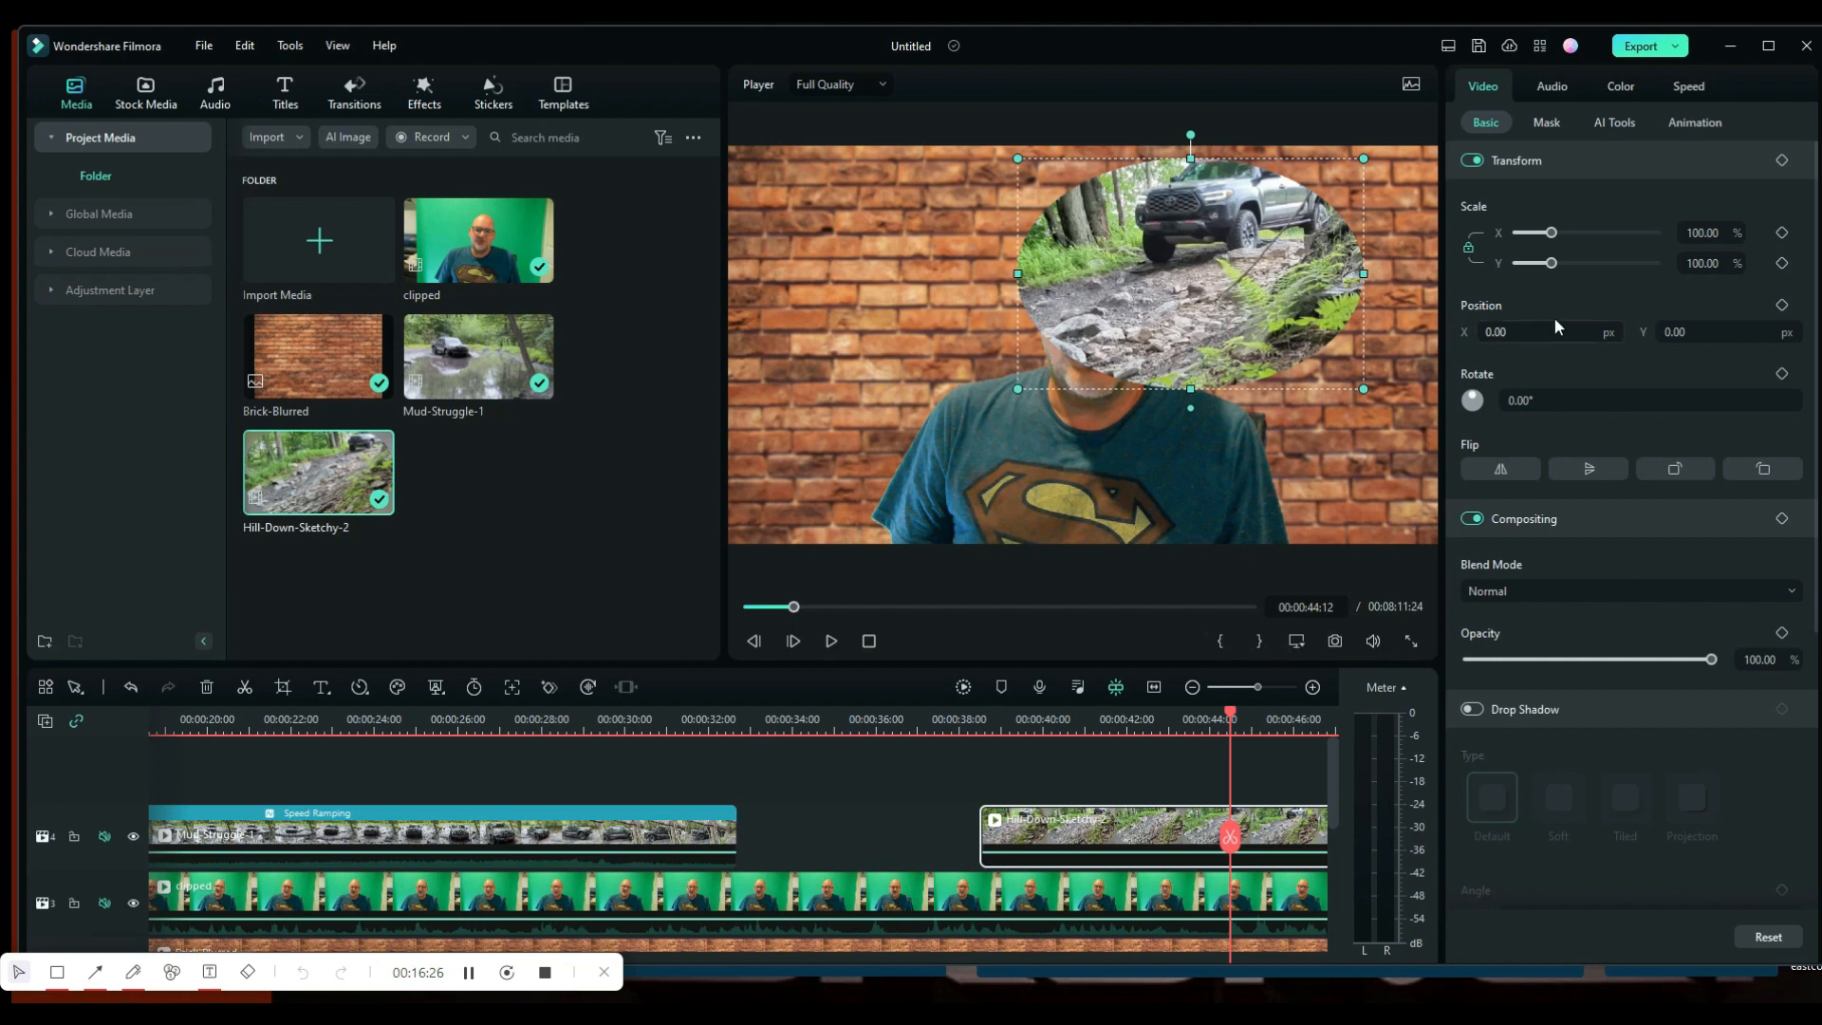
pyautogui.moveTo(1553, 266); pyautogui.dragTo(1538, 270)
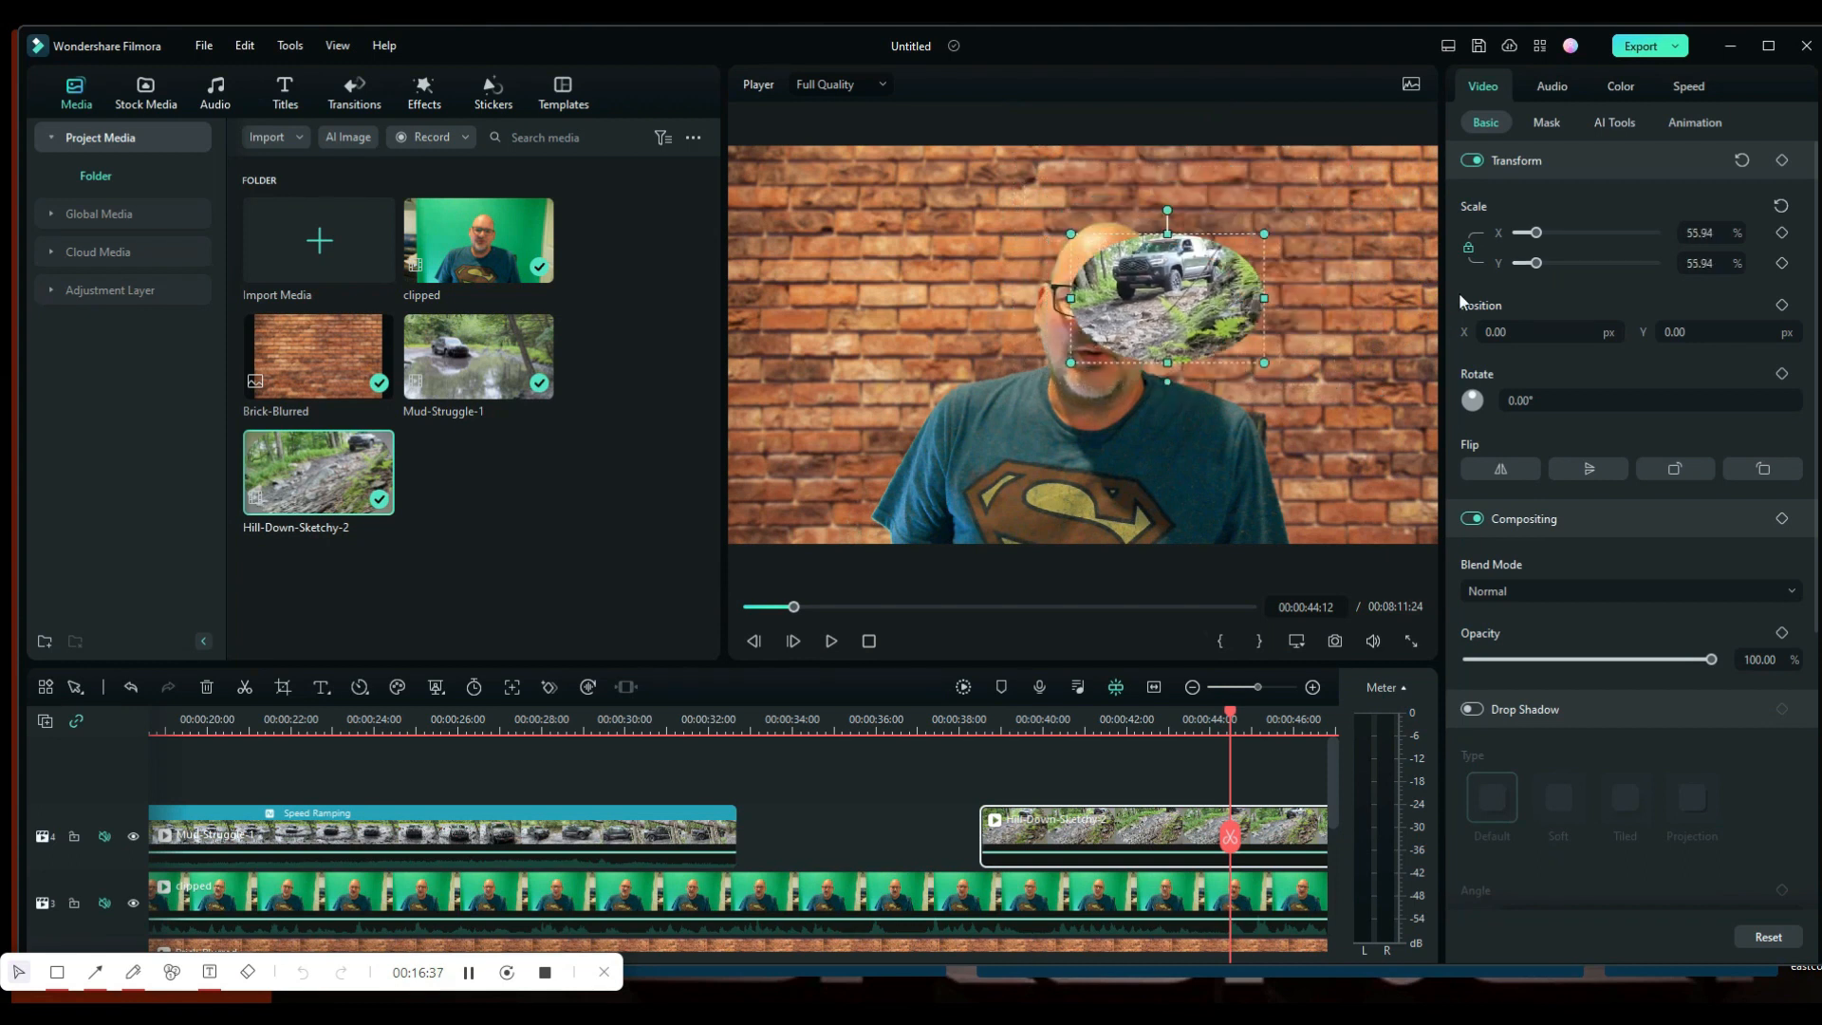
pyautogui.click(1571, 331)
pyautogui.press('Up')
pyautogui.press('Up')
pyautogui.press('Up')
pyautogui.press('Up')
pyautogui.press('Up')
pyautogui.press('Up')
pyautogui.press('Up')
pyautogui.press('Up')
pyautogui.press('Up')
pyautogui.press('Up')
pyautogui.press('Up')
pyautogui.press('Up')
pyautogui.press('Up')
pyautogui.press('Up')
pyautogui.press('Up')
pyautogui.press('Up')
pyautogui.press('Up')
pyautogui.press('Up')
pyautogui.press('Up')
pyautogui.press('Up')
pyautogui.press('Up')
pyautogui.press('Up')
pyautogui.press('Up')
pyautogui.press('Up')
pyautogui.press('Up')
pyautogui.press('Up')
pyautogui.press('Up')
pyautogui.press('Up')
pyautogui.press('Up')
pyautogui.press('Up')
pyautogui.press('Up')
pyautogui.press('Up')
pyautogui.press('Up')
pyautogui.press('Up')
pyautogui.press('Up')
pyautogui.press('Up')
pyautogui.press('Up')
pyautogui.press('Up')
pyautogui.press('Up')
pyautogui.press('Up')
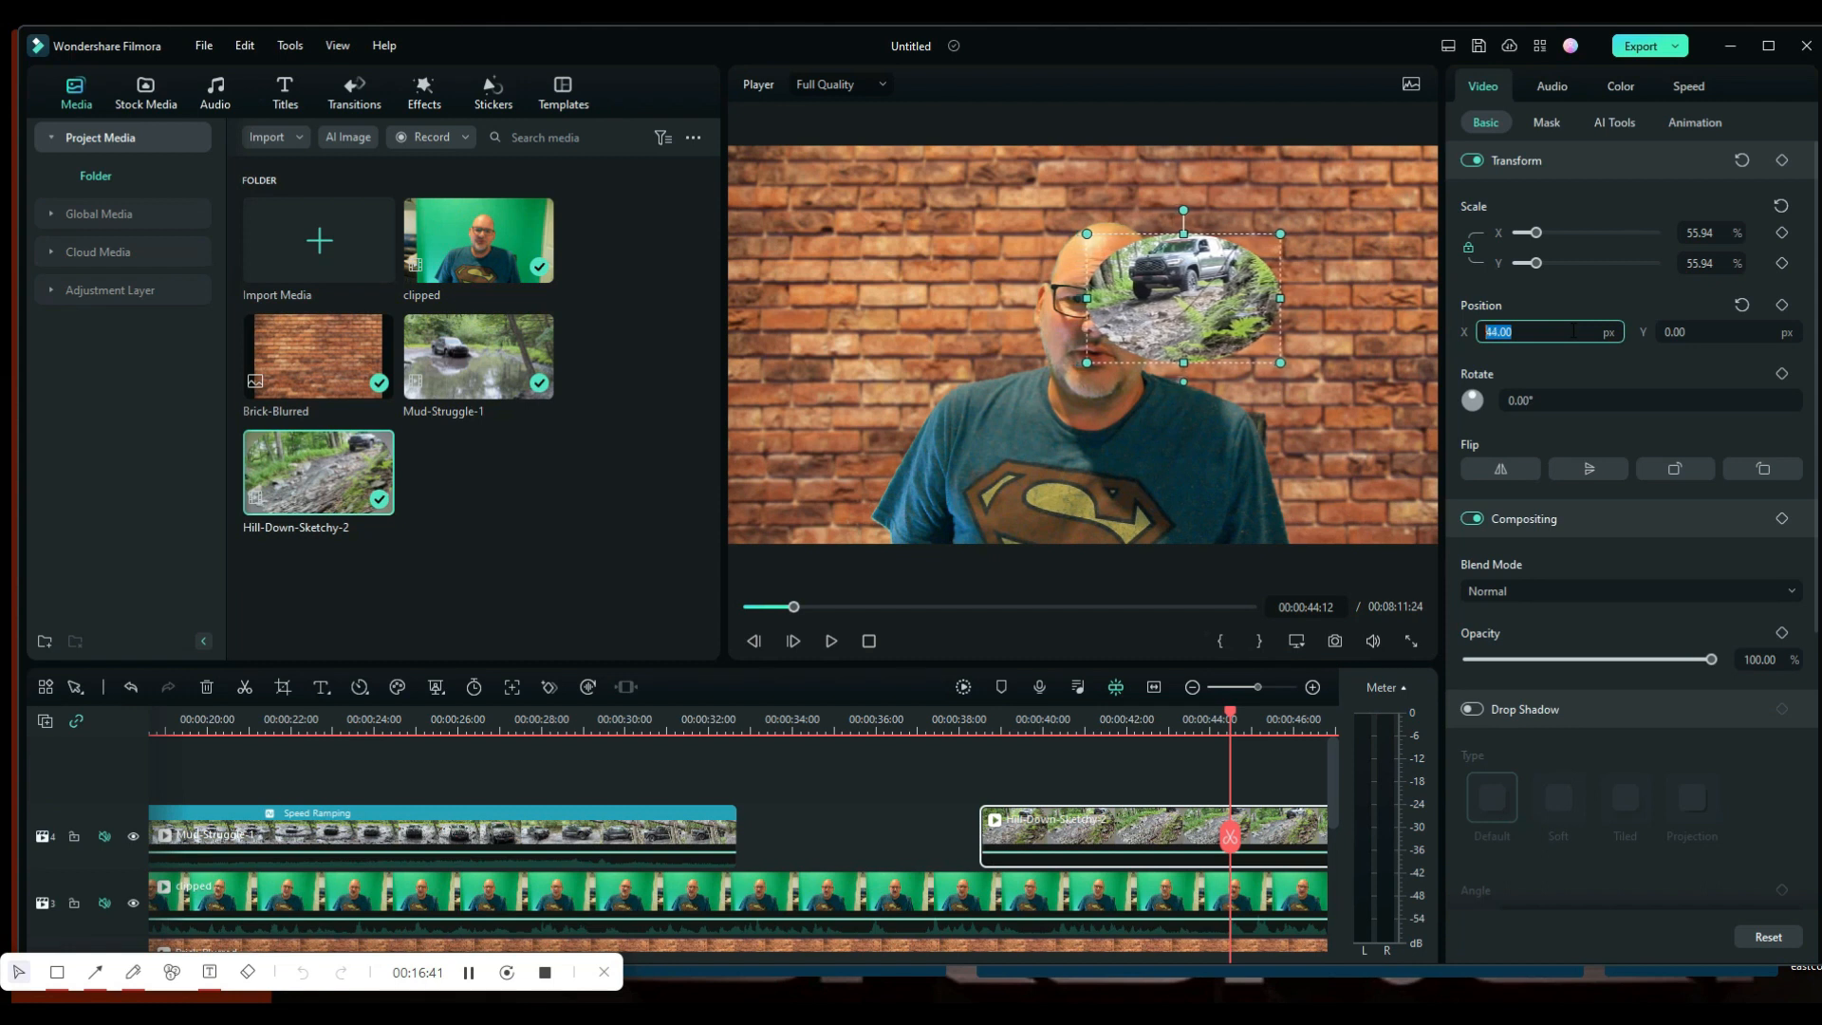
# Step: Set the Hill-Down-Sketchy-2 clip's Y position to 120 px
pyautogui.click(1766, 334)
pyautogui.press('Down')
pyautogui.press('Down')
pyautogui.press('Down')
pyautogui.press('Down')
pyautogui.press('Down')
pyautogui.press('Down')
pyautogui.press('Down')
pyautogui.press('Down')
pyautogui.press('Down')
pyautogui.press('Down')
pyautogui.press('Down')
pyautogui.press('Down')
pyautogui.press('Down')
pyautogui.press('Down')
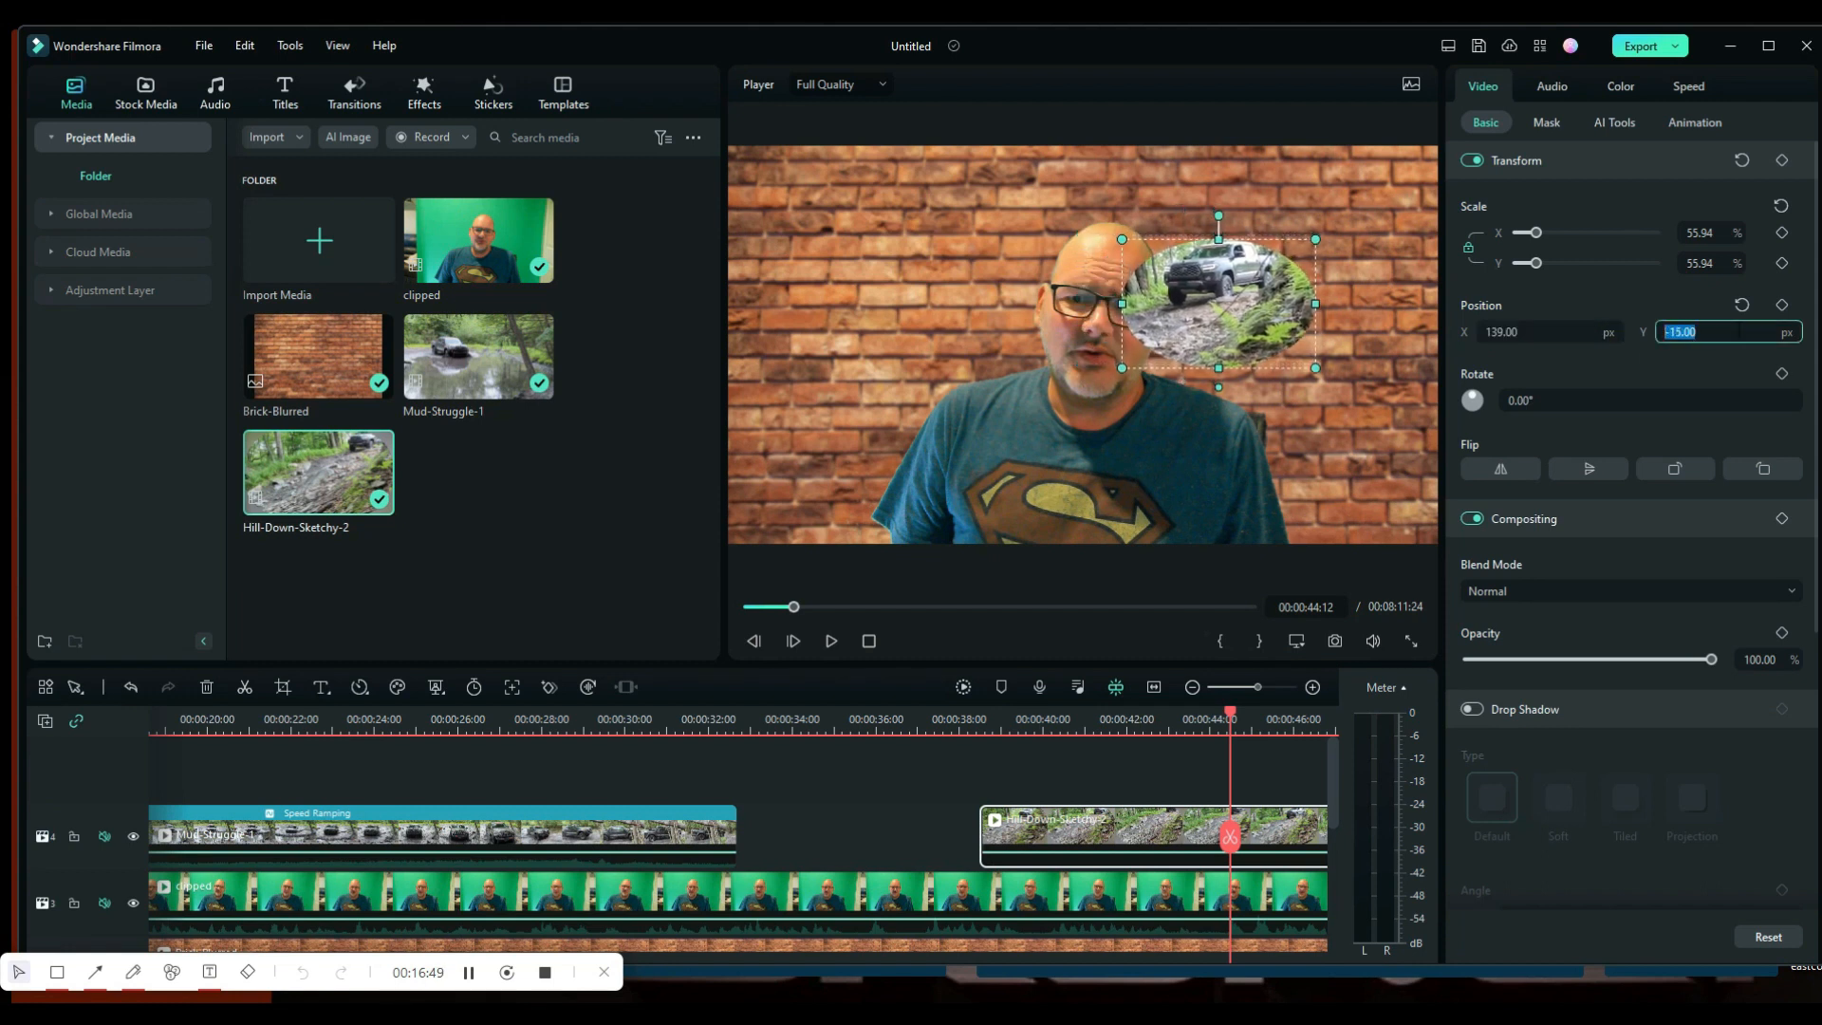
pyautogui.press('Up')
pyautogui.press('Up')
pyautogui.press('Up')
pyautogui.press('Up')
pyautogui.press('Up')
pyautogui.press('Up')
pyautogui.press('Up')
pyautogui.press('Up')
pyautogui.press('Up')
pyautogui.press('Up')
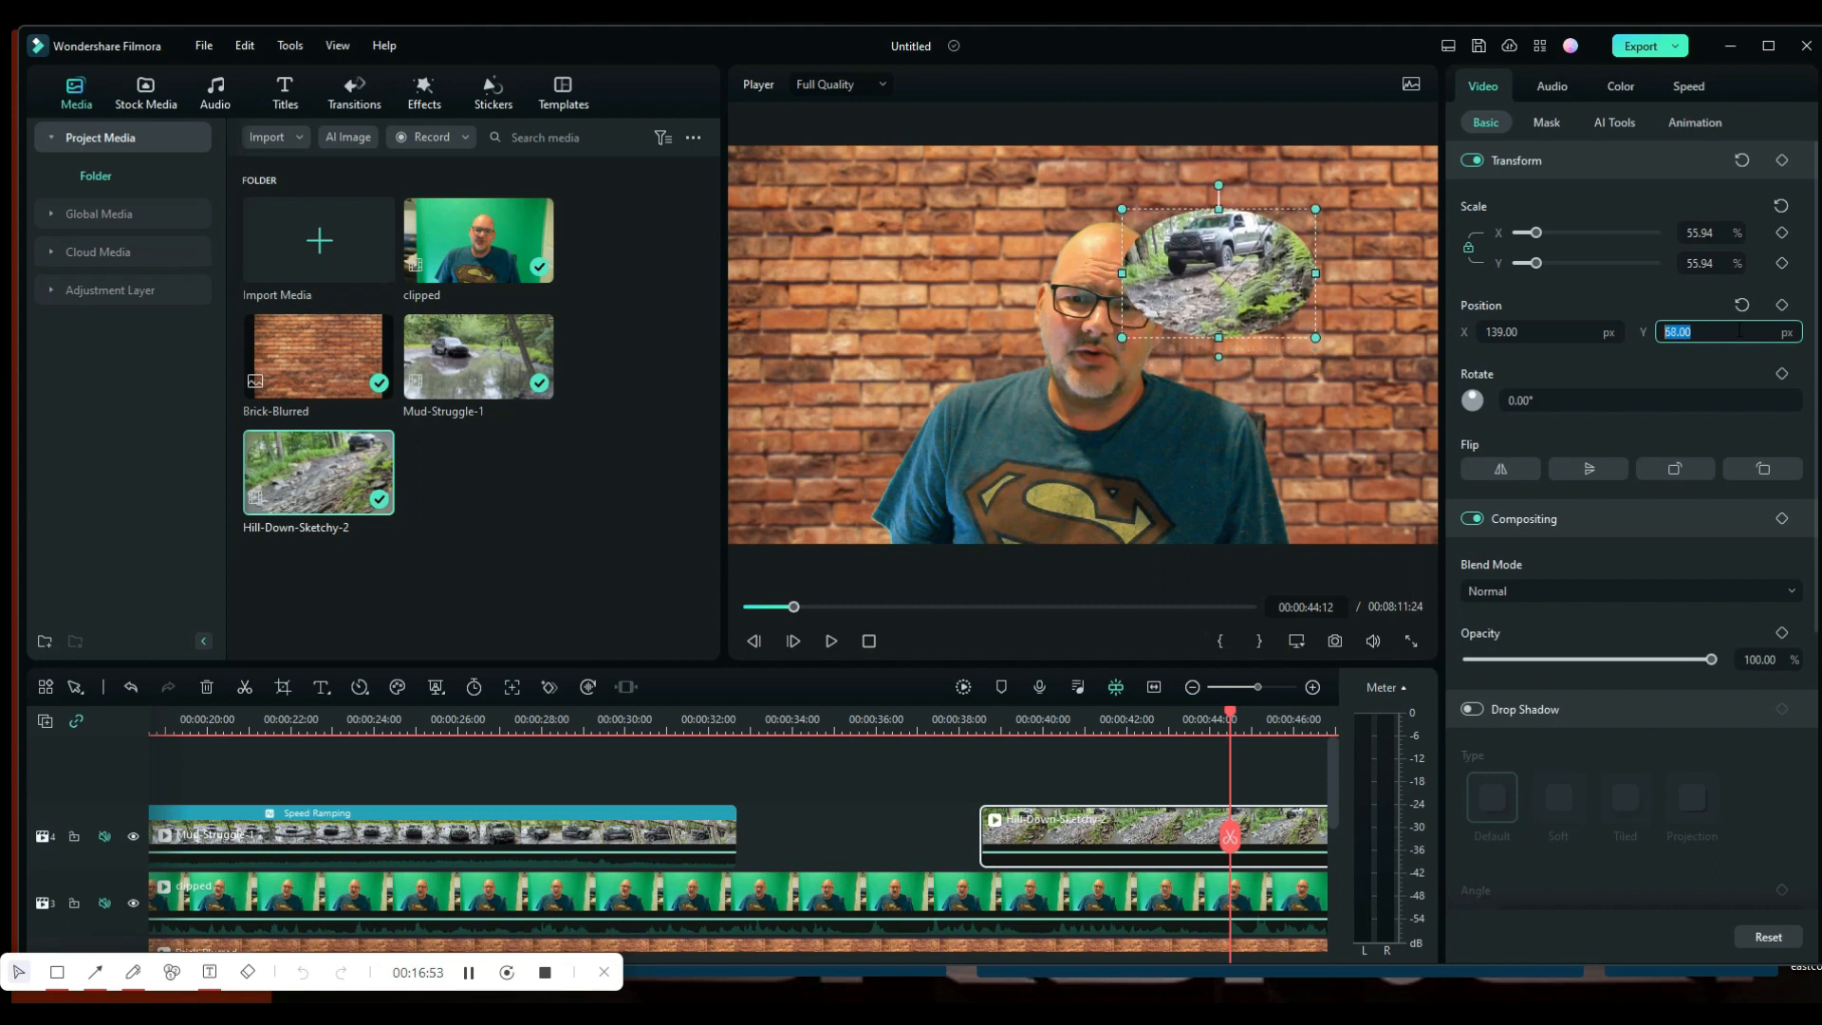
pyautogui.scroll(20, 1739, 331)
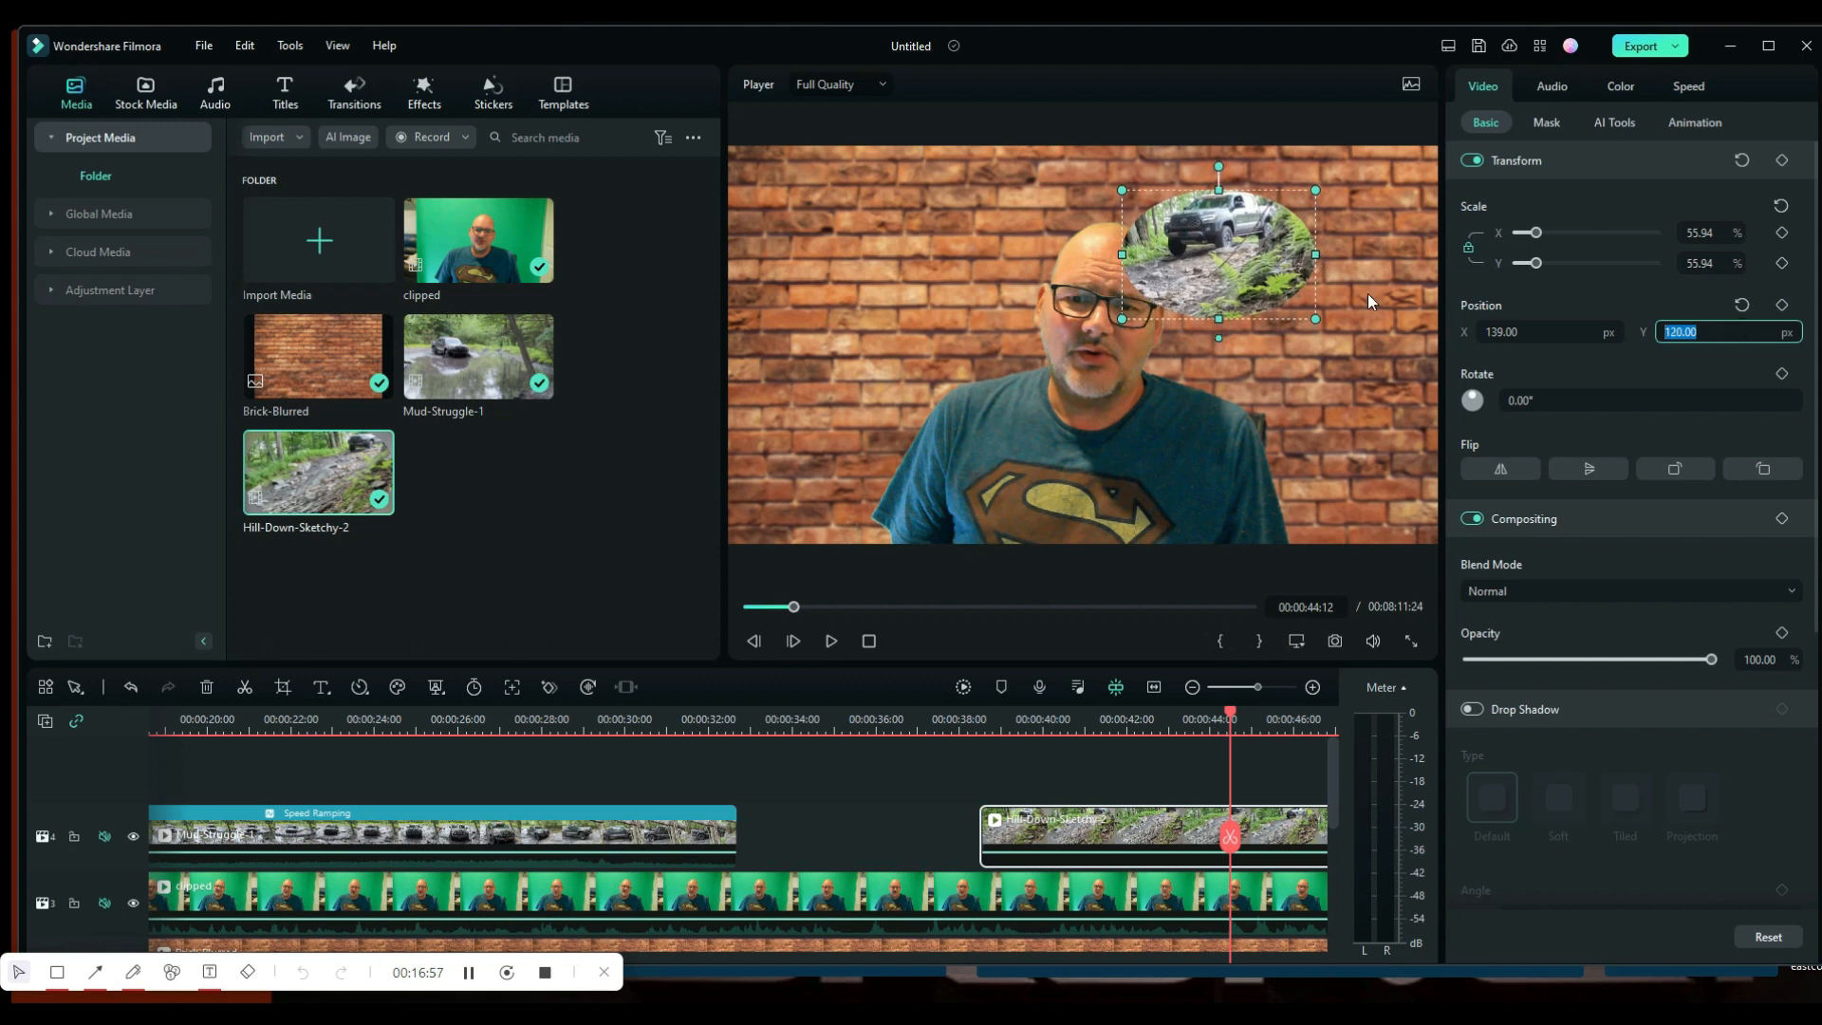
# Step: Play back the repositioned clip and soften its Circle mask edge with a blur strength of 10.98%
pyautogui.click(1246, 274)
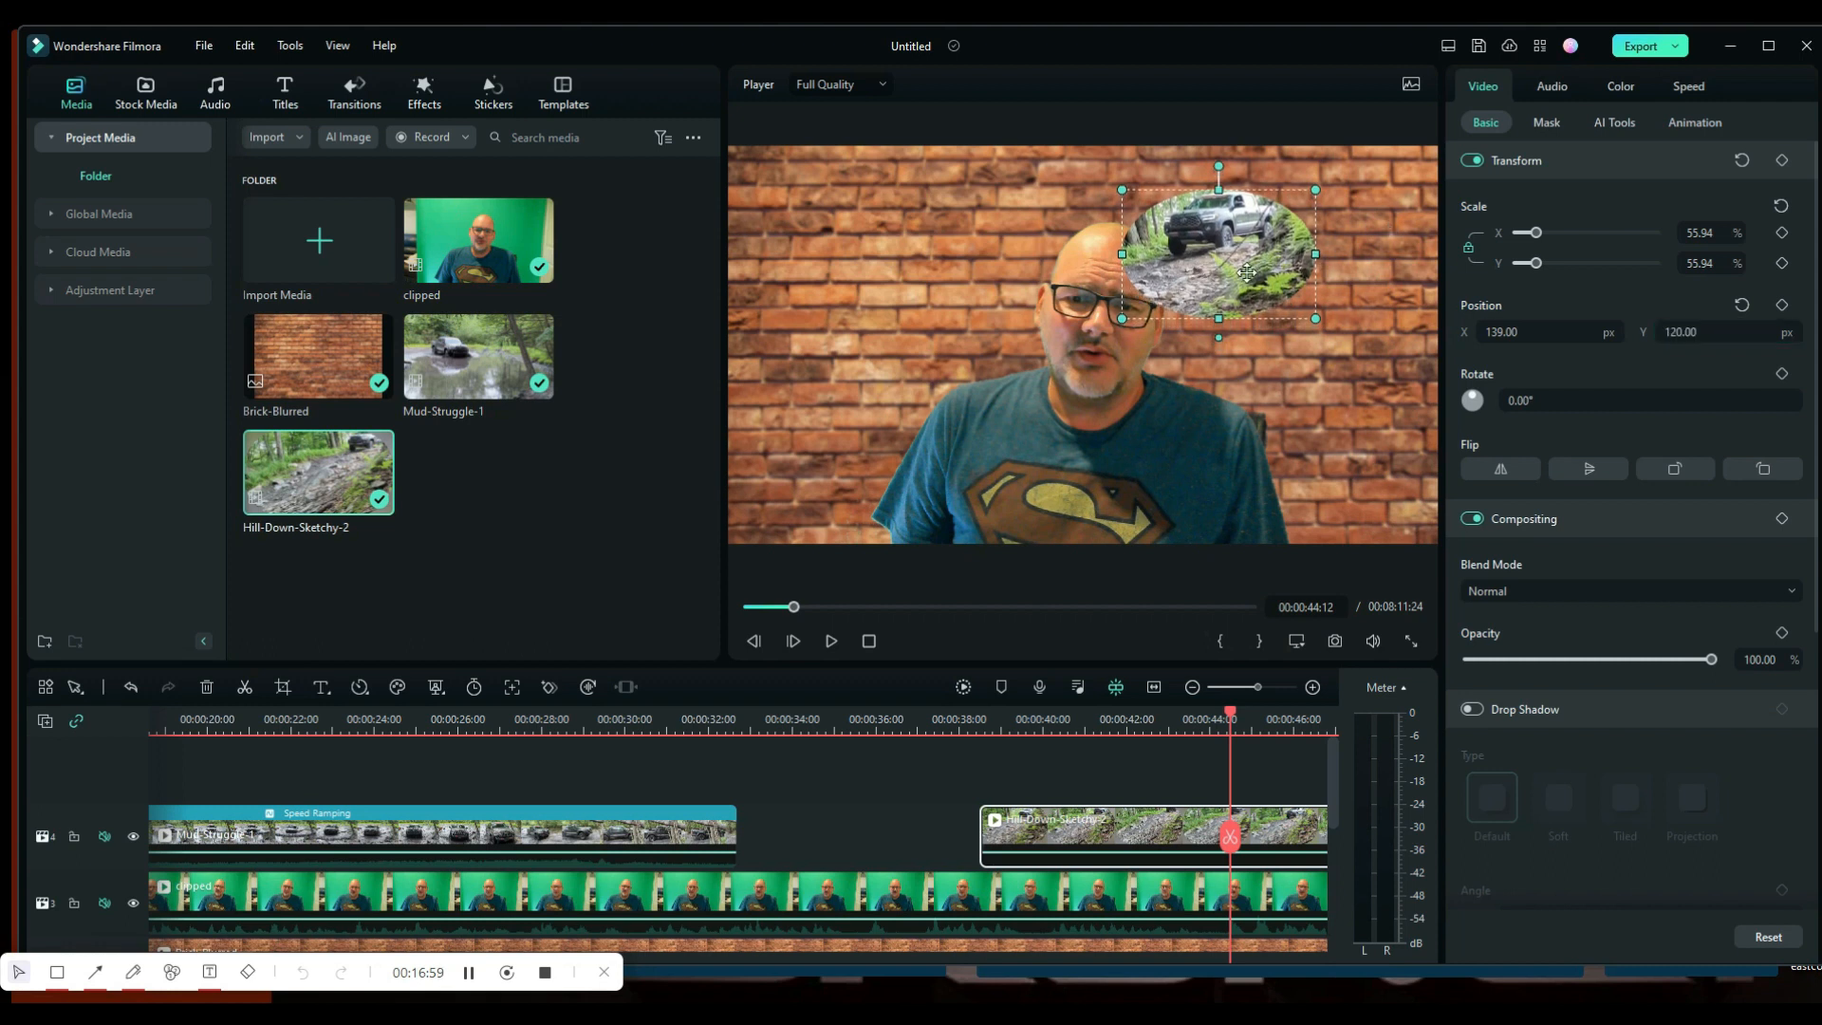
pyautogui.click(833, 642)
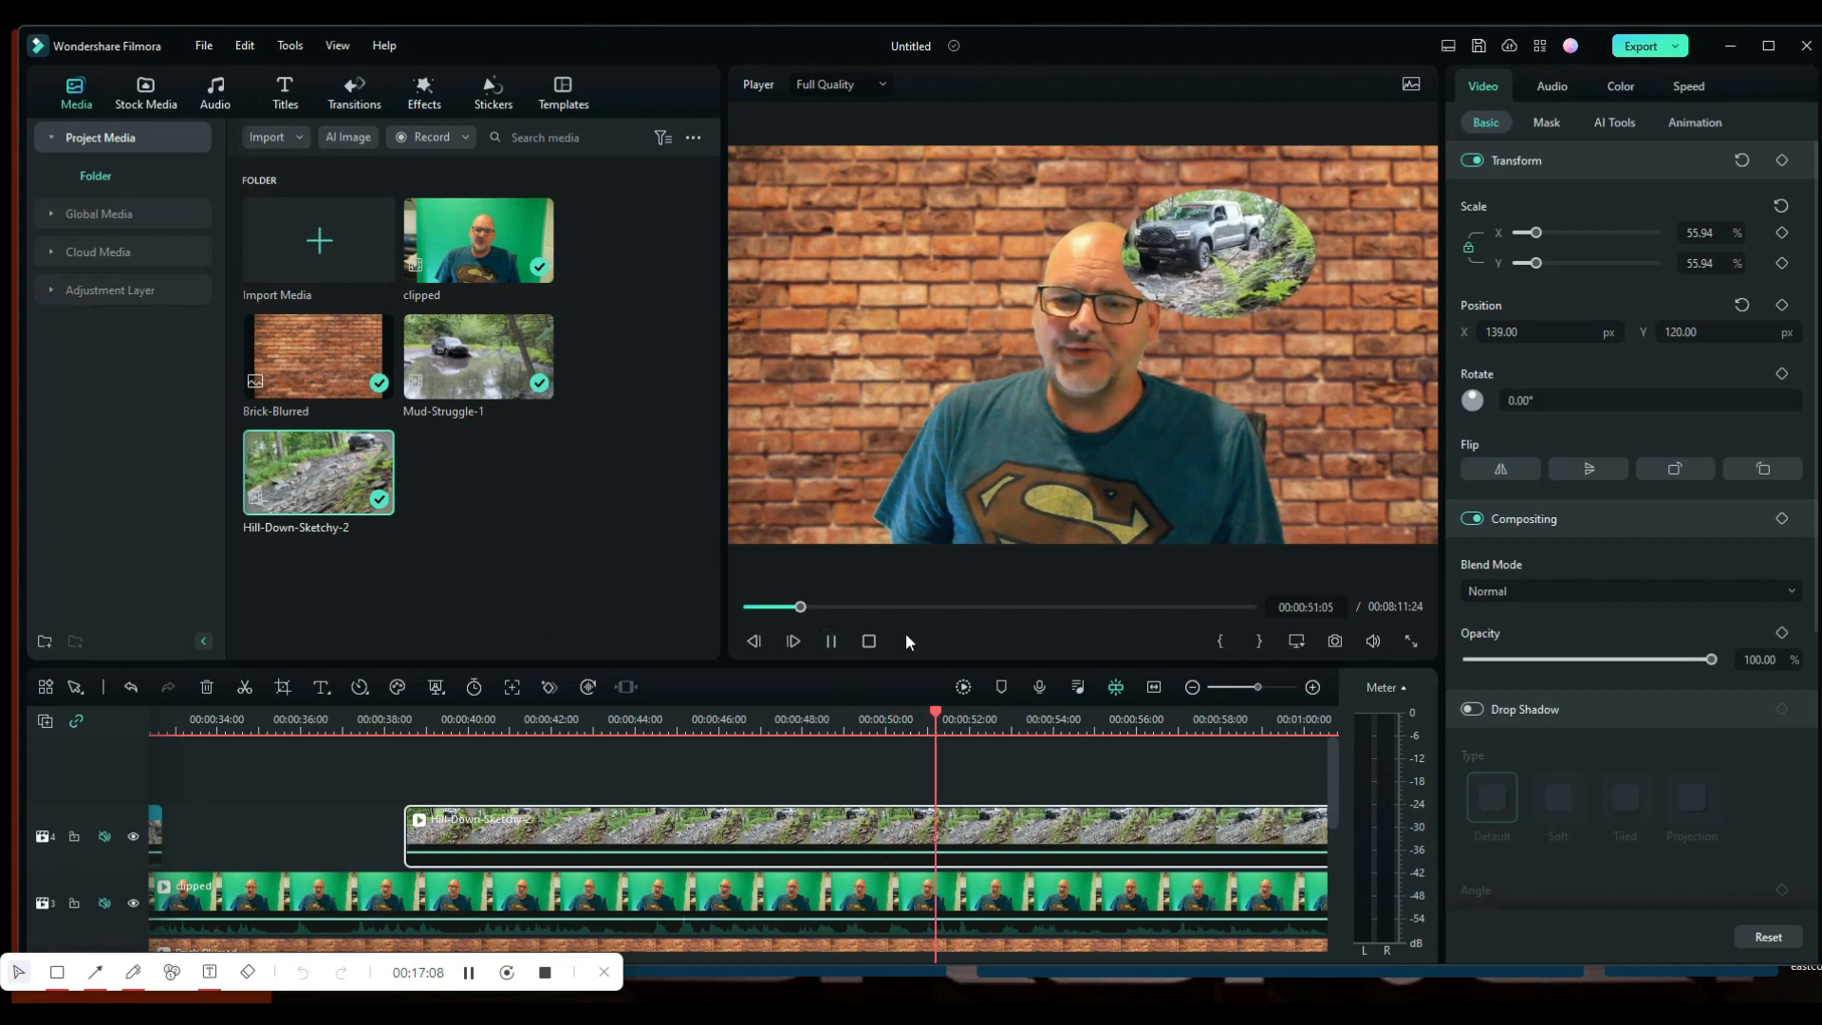
pyautogui.click(1540, 127)
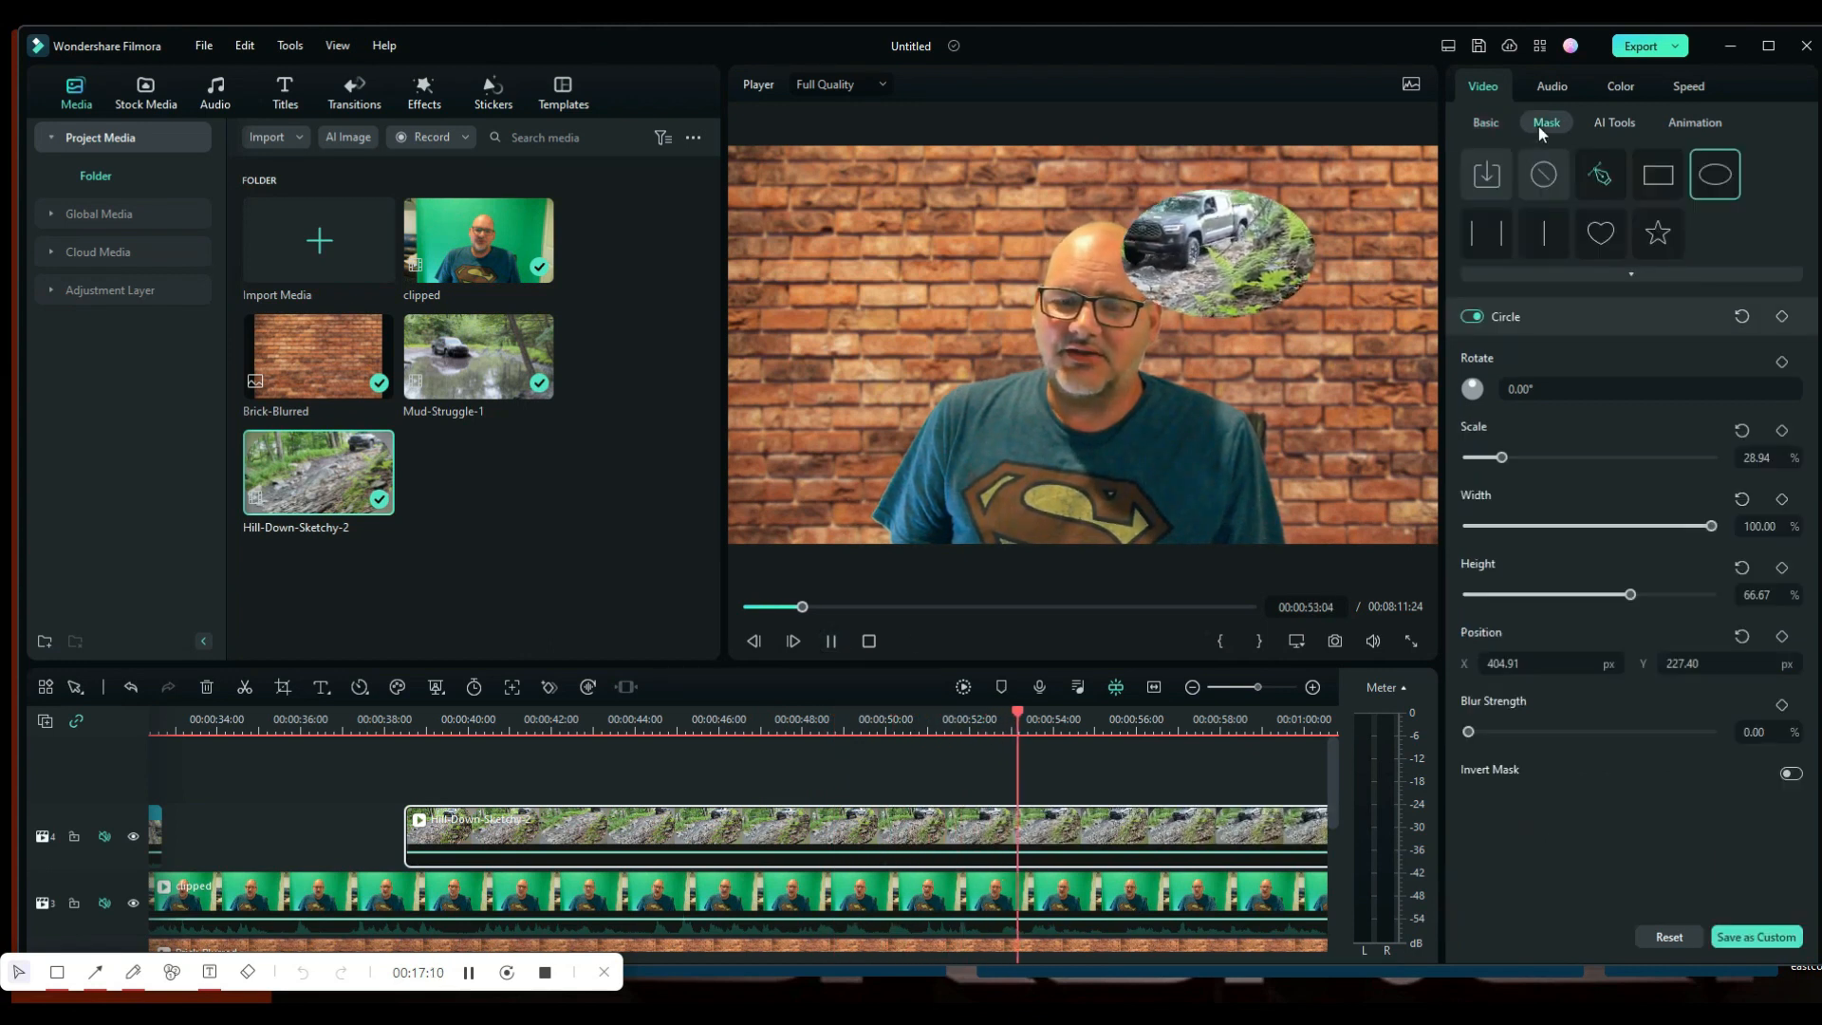
pyautogui.moveTo(1487, 737)
pyautogui.mouseDown()
pyautogui.moveTo(1653, 743)
pyautogui.moveTo(1496, 759)
pyautogui.mouseUp()
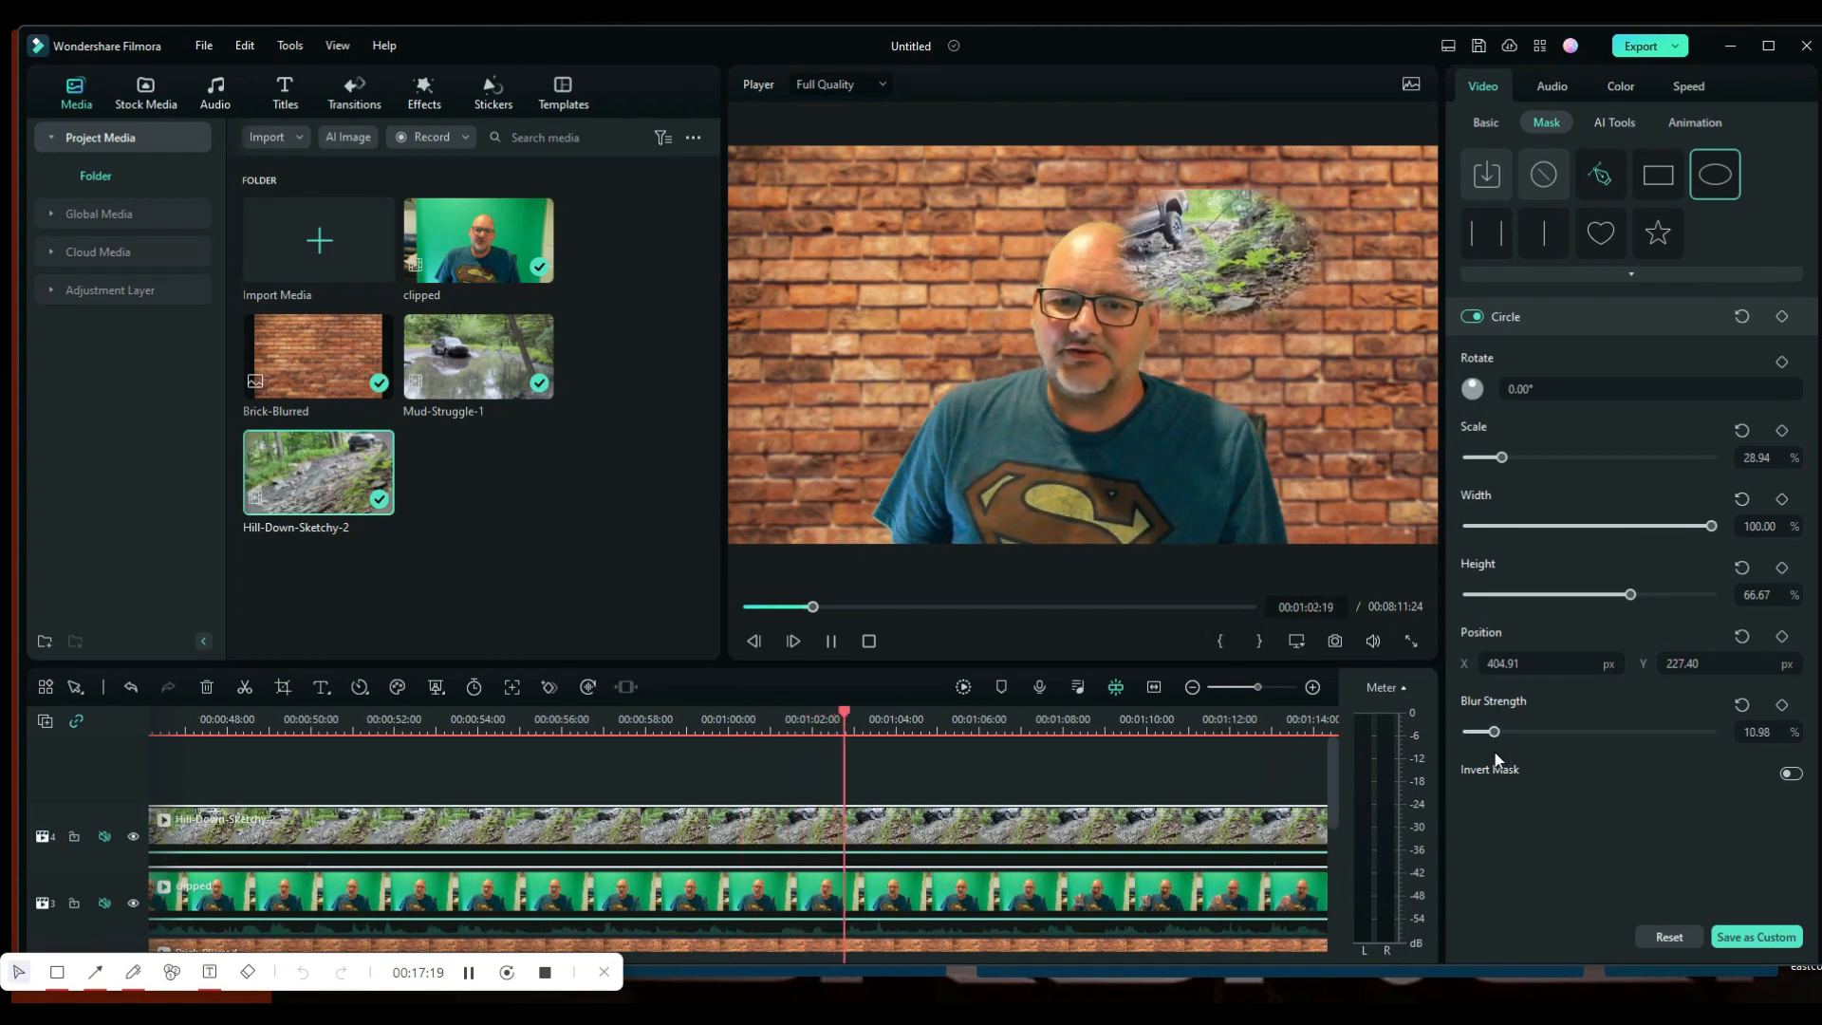
# Step: Try the Love, Star and Rectangle masks on the clip, then reapply Circle and move it to Y 383.41 px
pyautogui.click(1604, 235)
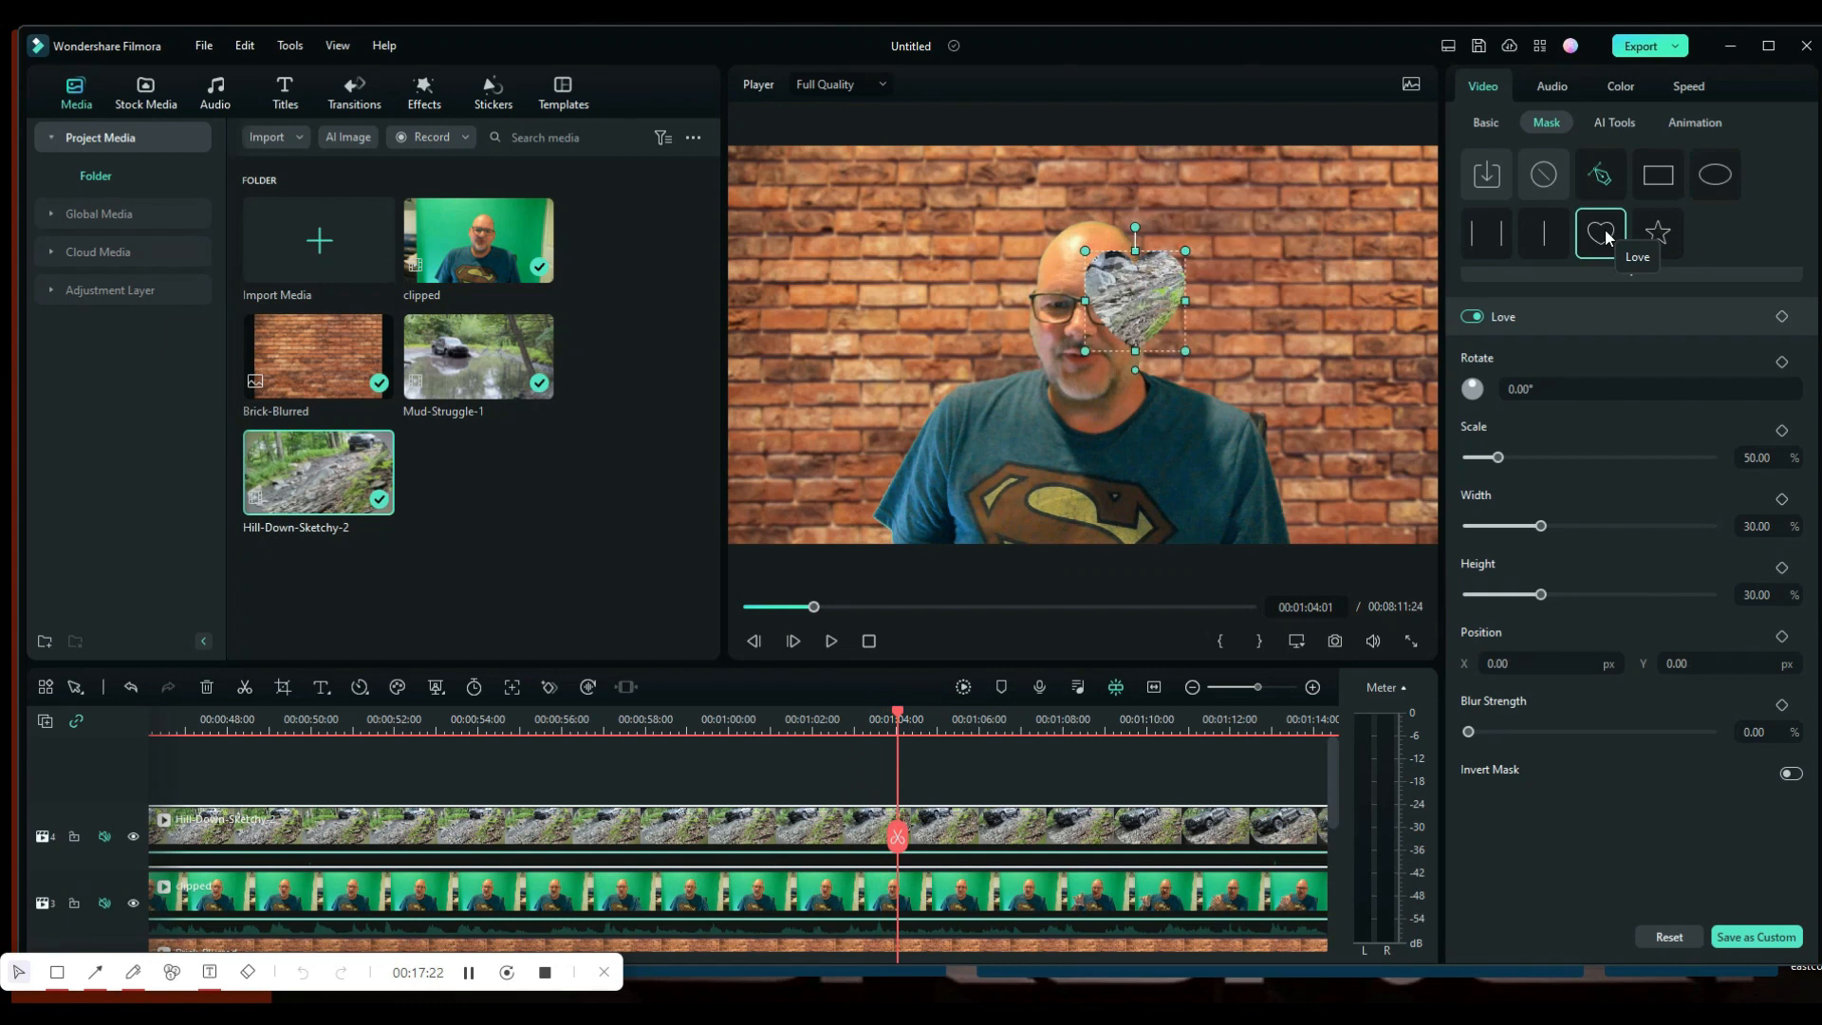
pyautogui.click(1715, 176)
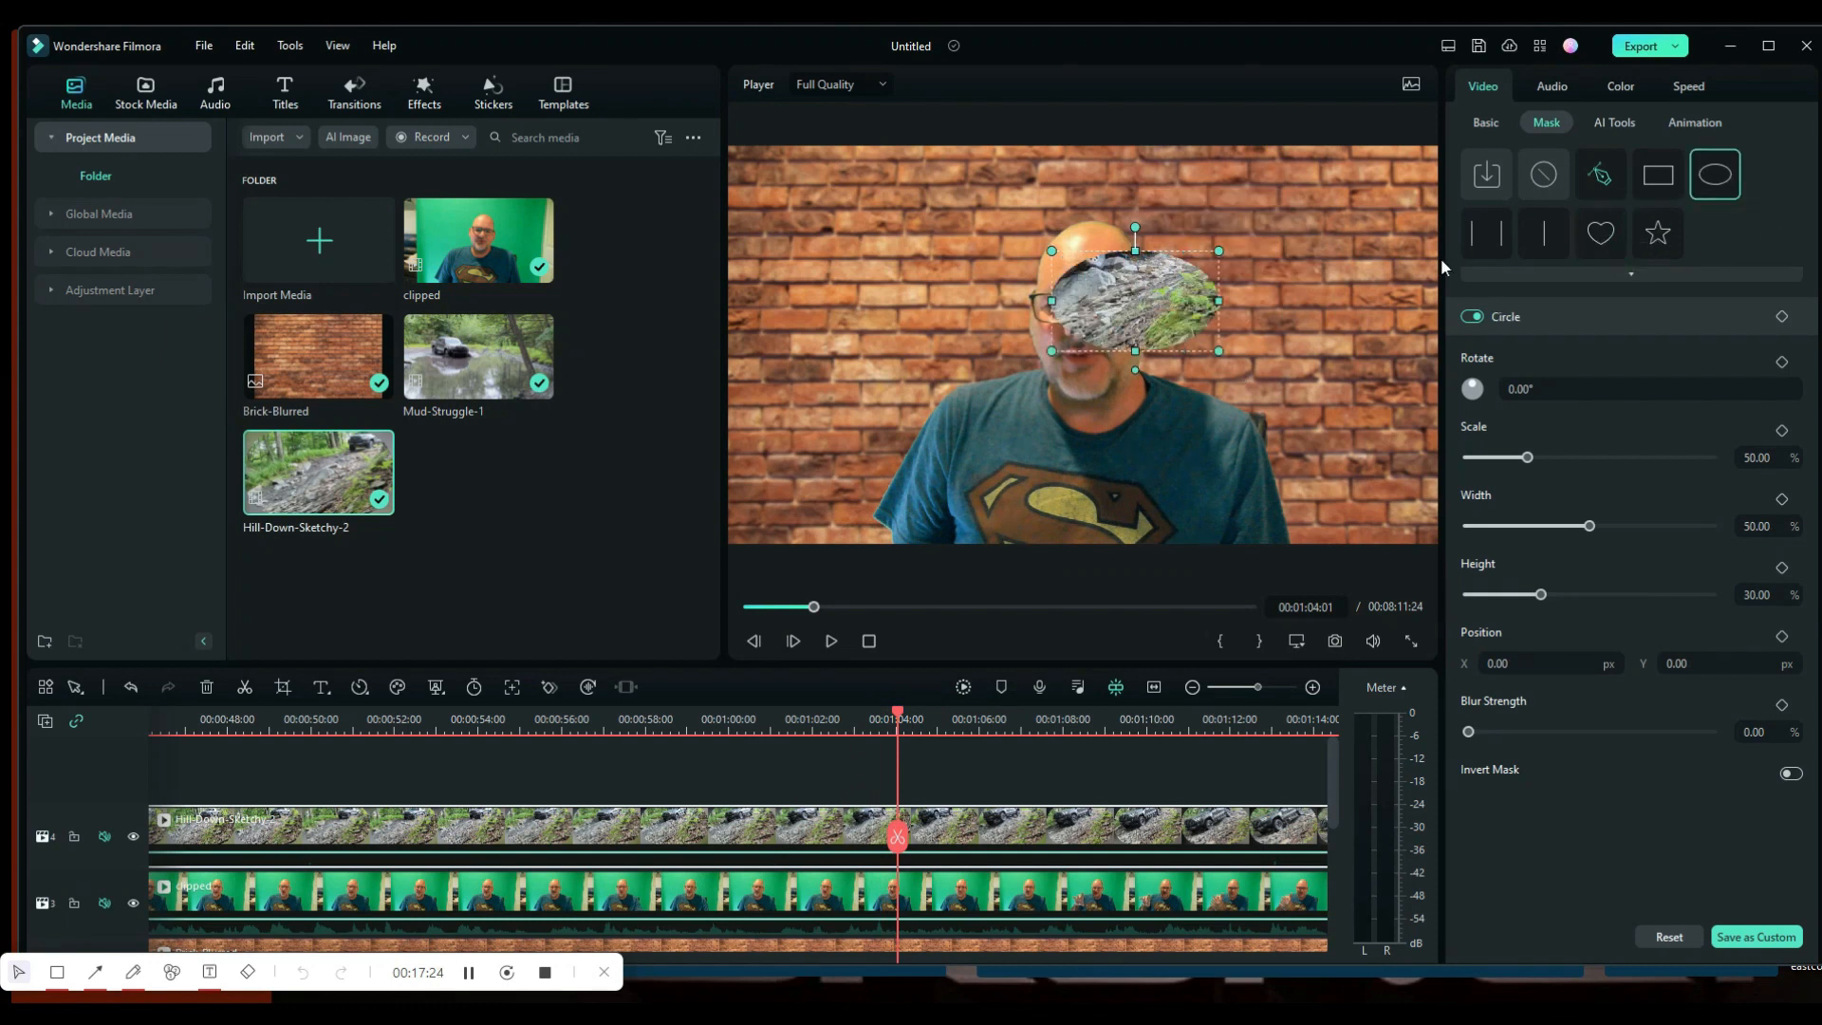
pyautogui.click(1664, 237)
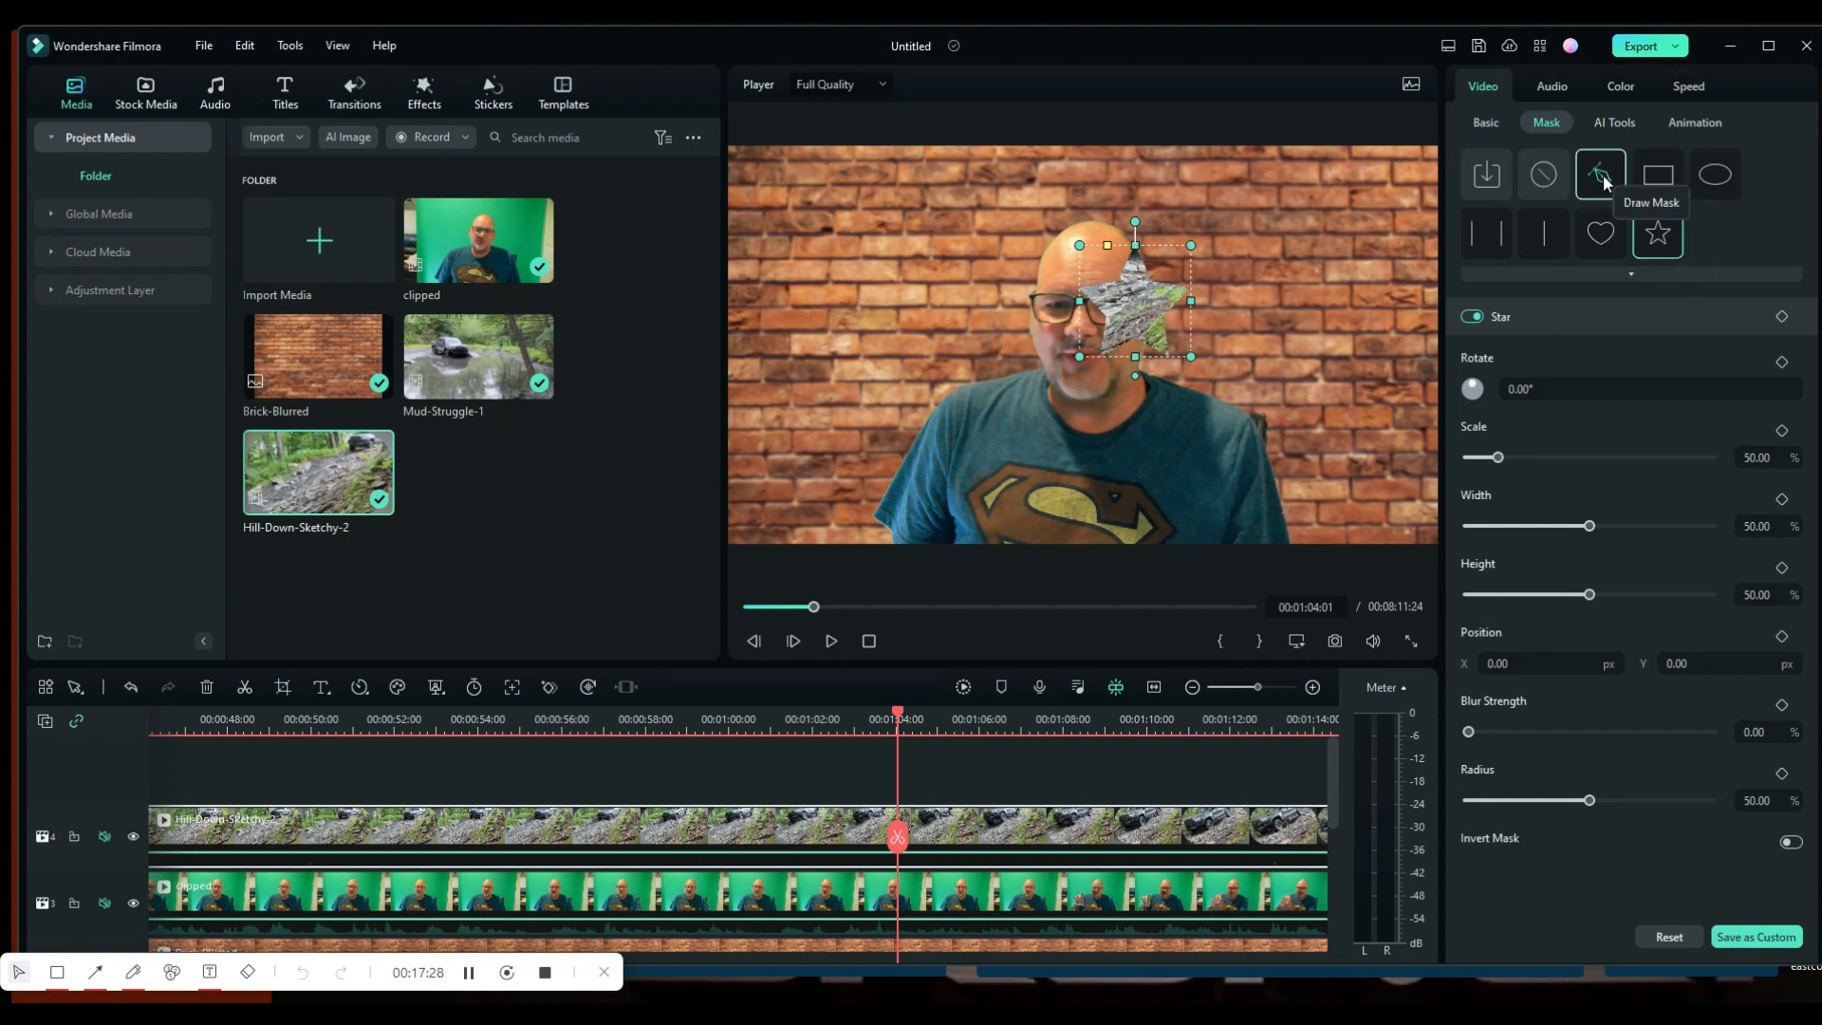
pyautogui.click(1654, 181)
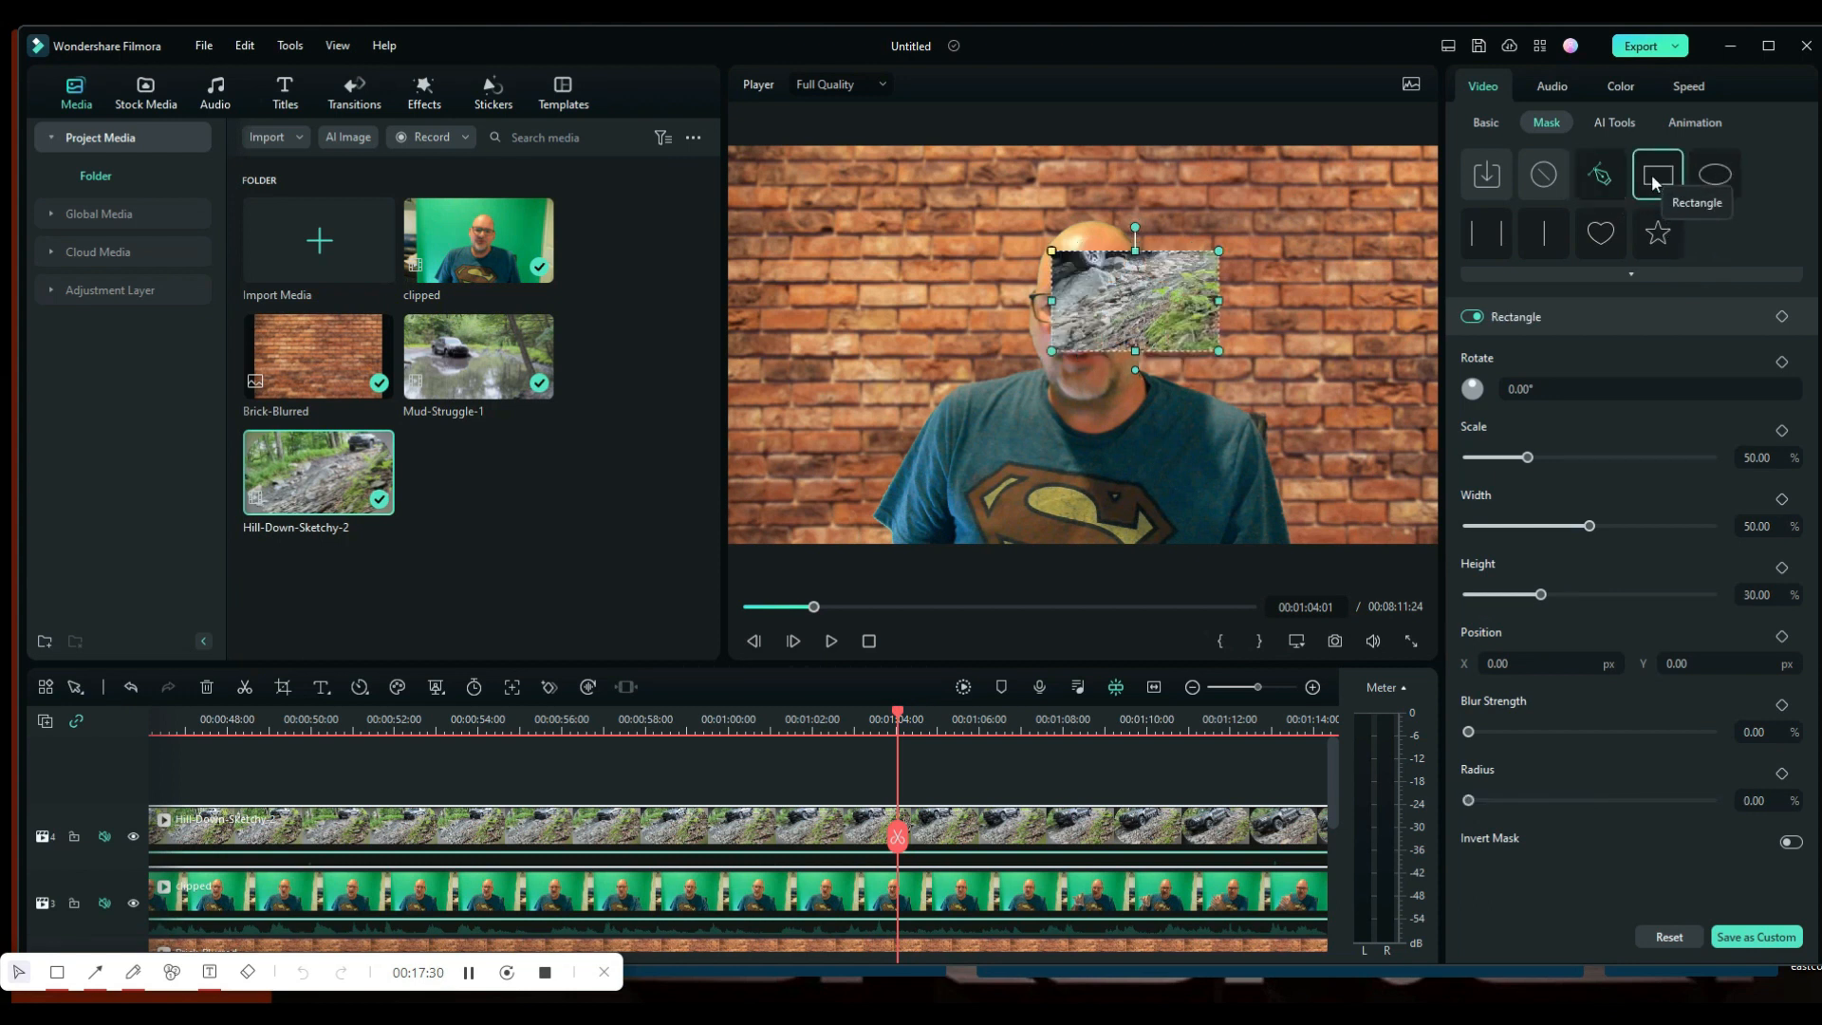
pyautogui.click(1716, 179)
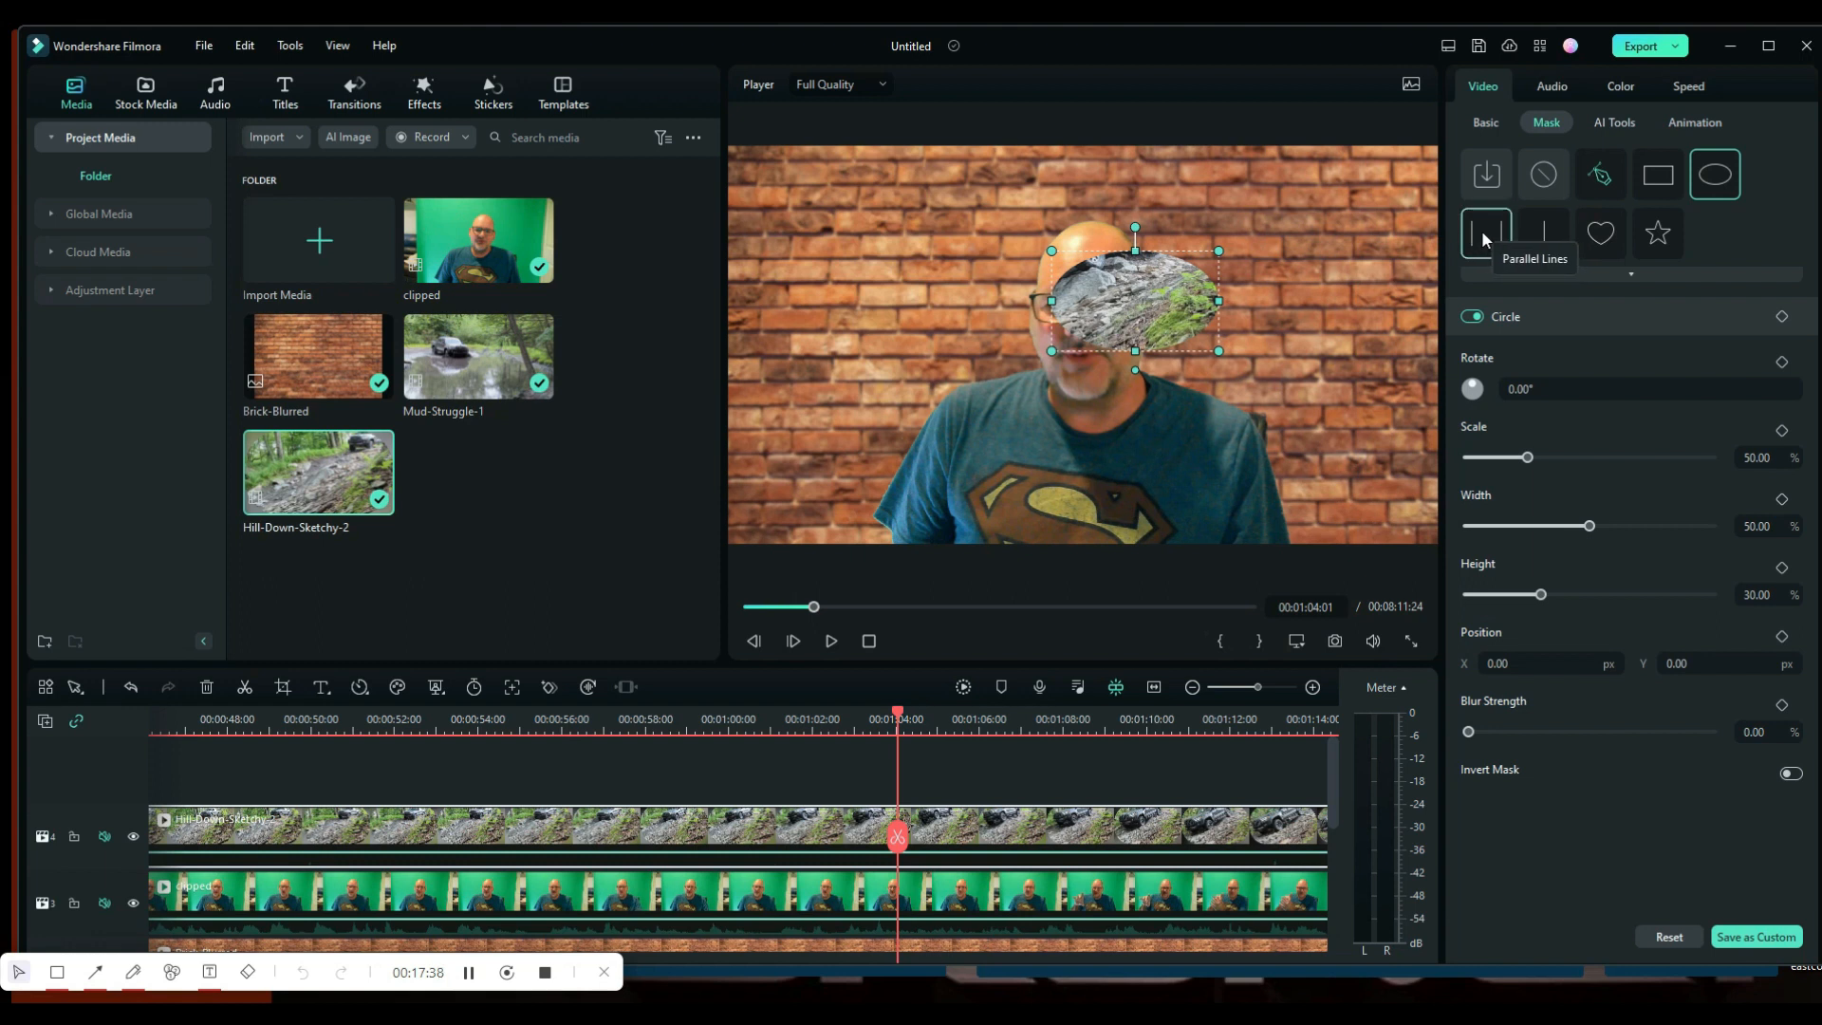
pyautogui.moveTo(1140, 304); pyautogui.dragTo(1140, 228)
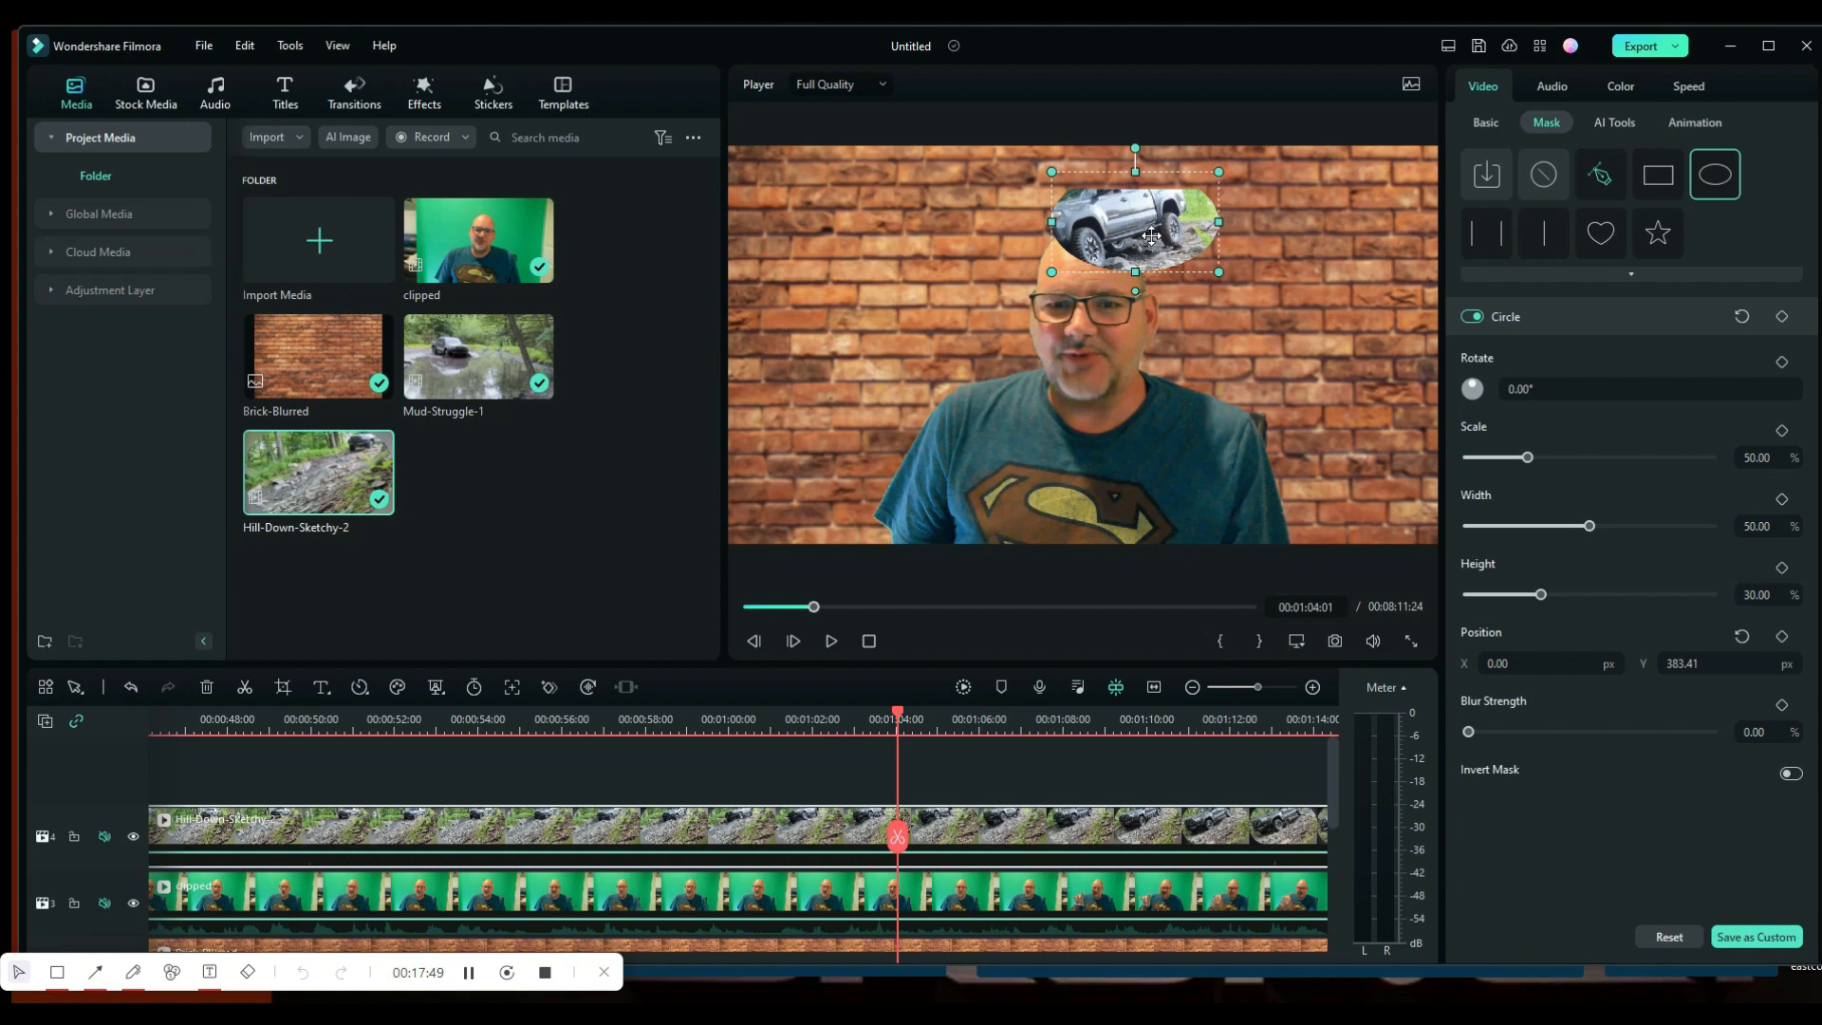
# Step: Delete the masked Hill-Down-Sketchy-2 clip and place the Mud-Struggle-1 video on the same track, starting at 00:00:38:12
pyautogui.rightClick(990, 832)
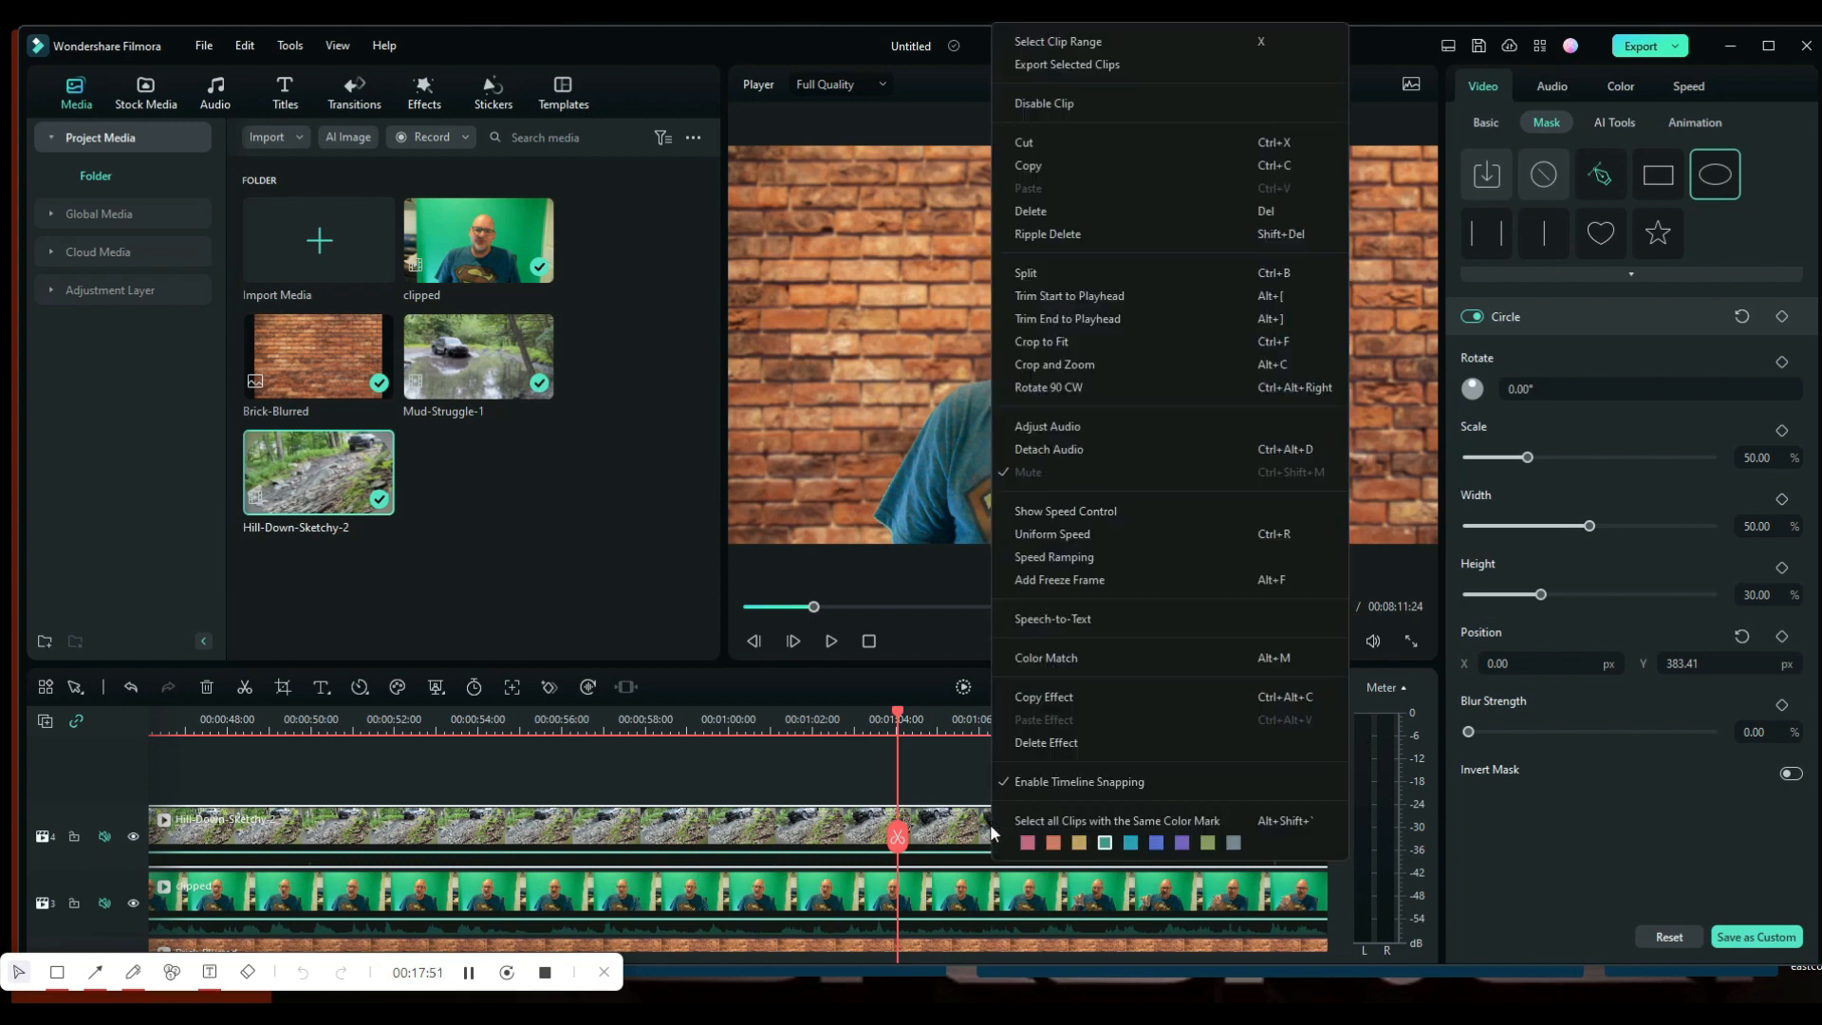
pyautogui.click(1037, 209)
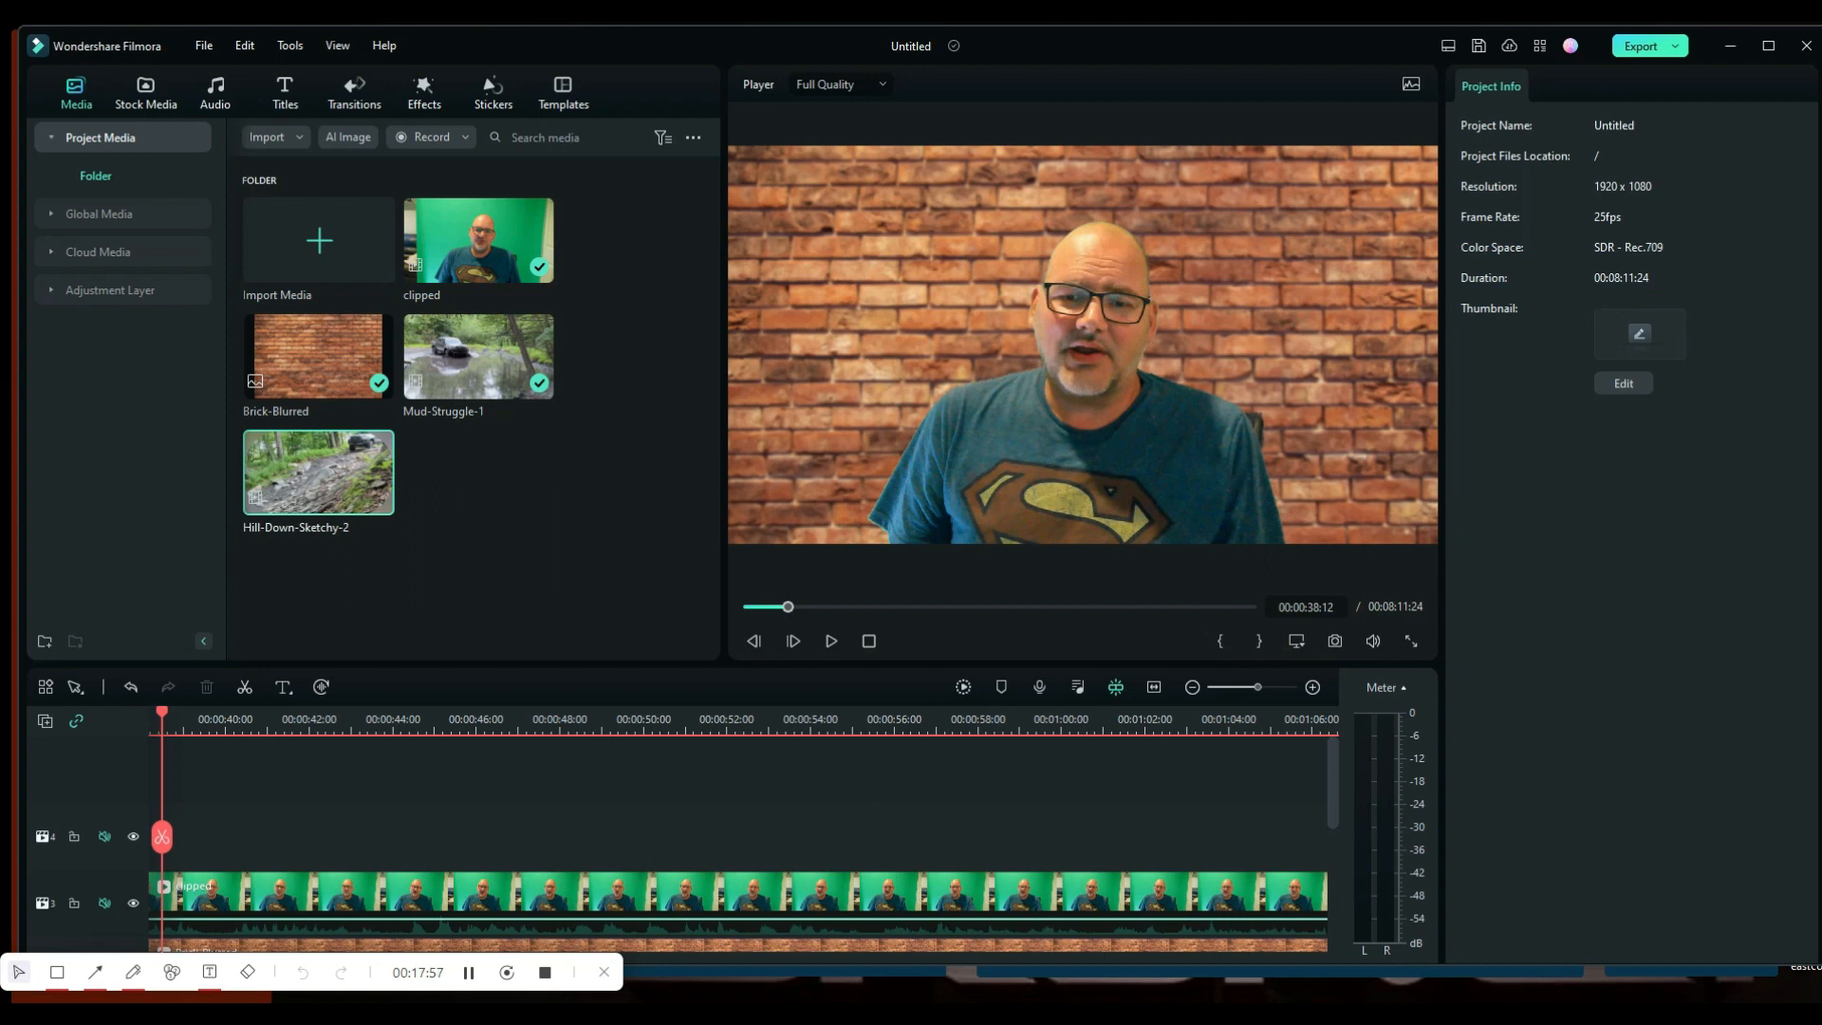
pyautogui.moveTo(1330, 764); pyautogui.dragTo(172, 853)
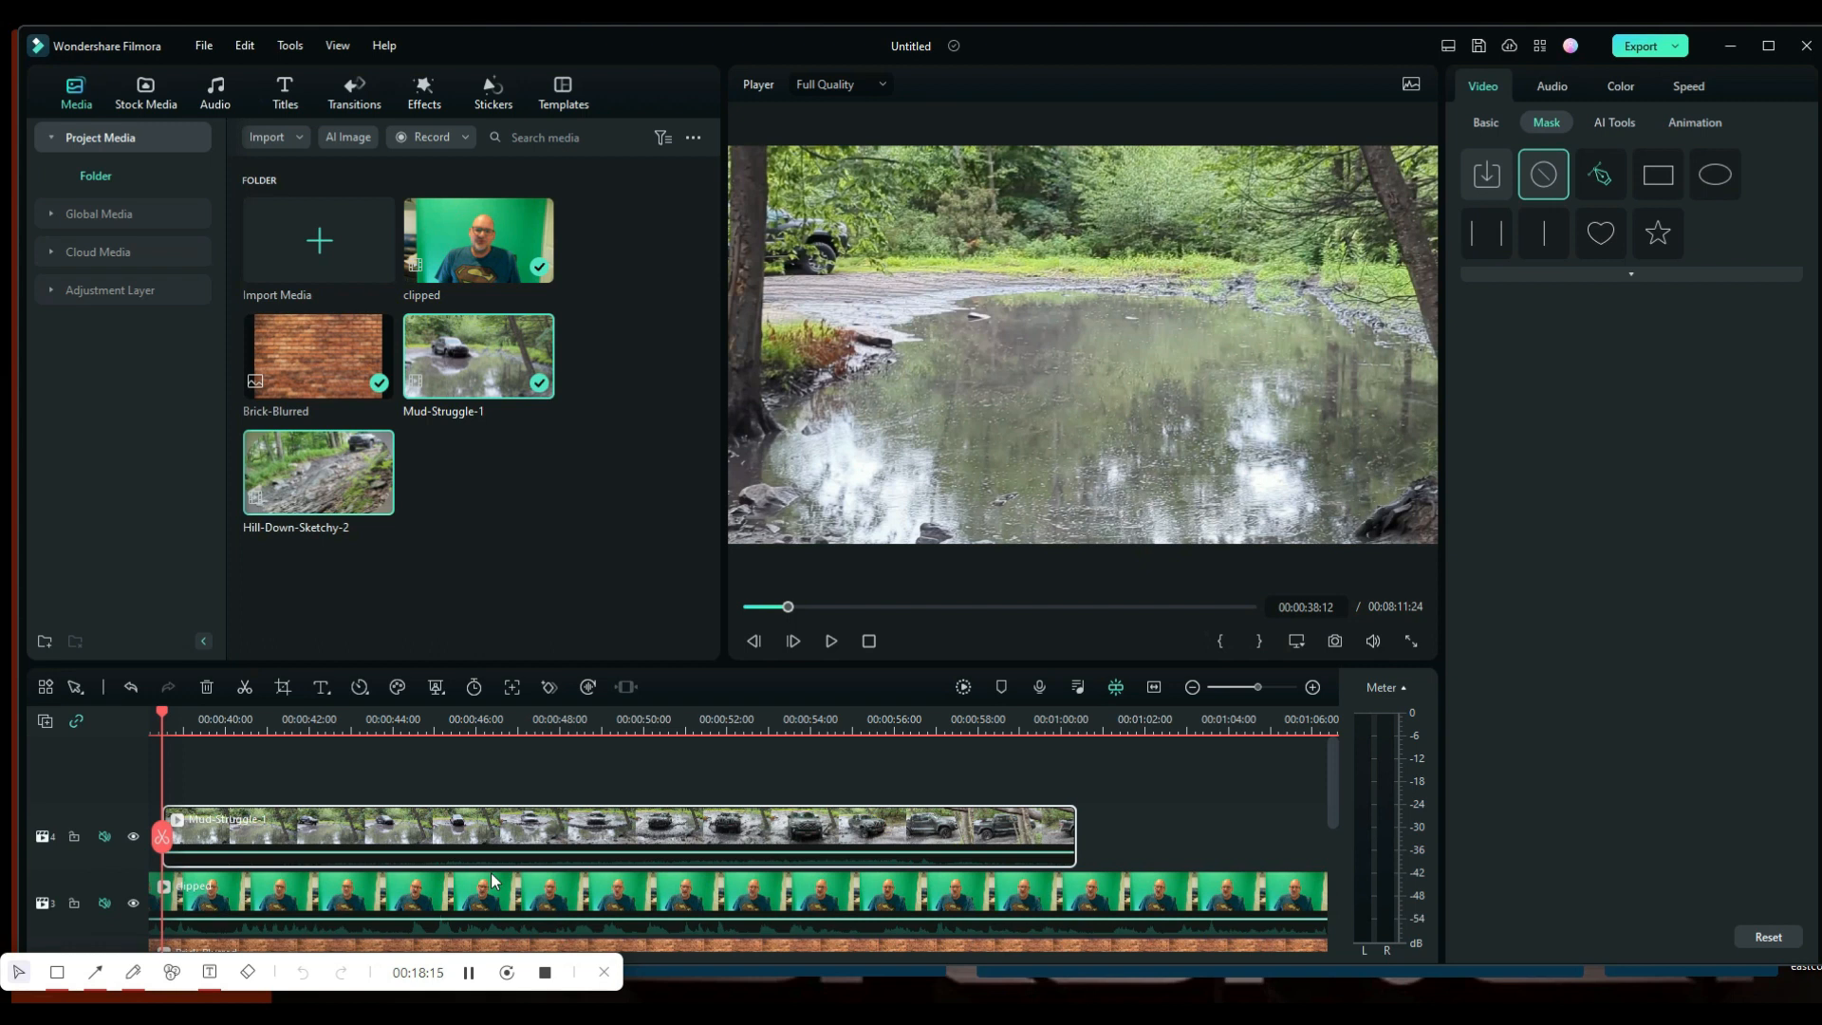
# Step: At 00:00:39:18, scale the Mud-Struggle-1 clip to 153.85%, position it at X 400.54, Y -126.60 px, and add a scale keyframe
pyautogui.click(1486, 124)
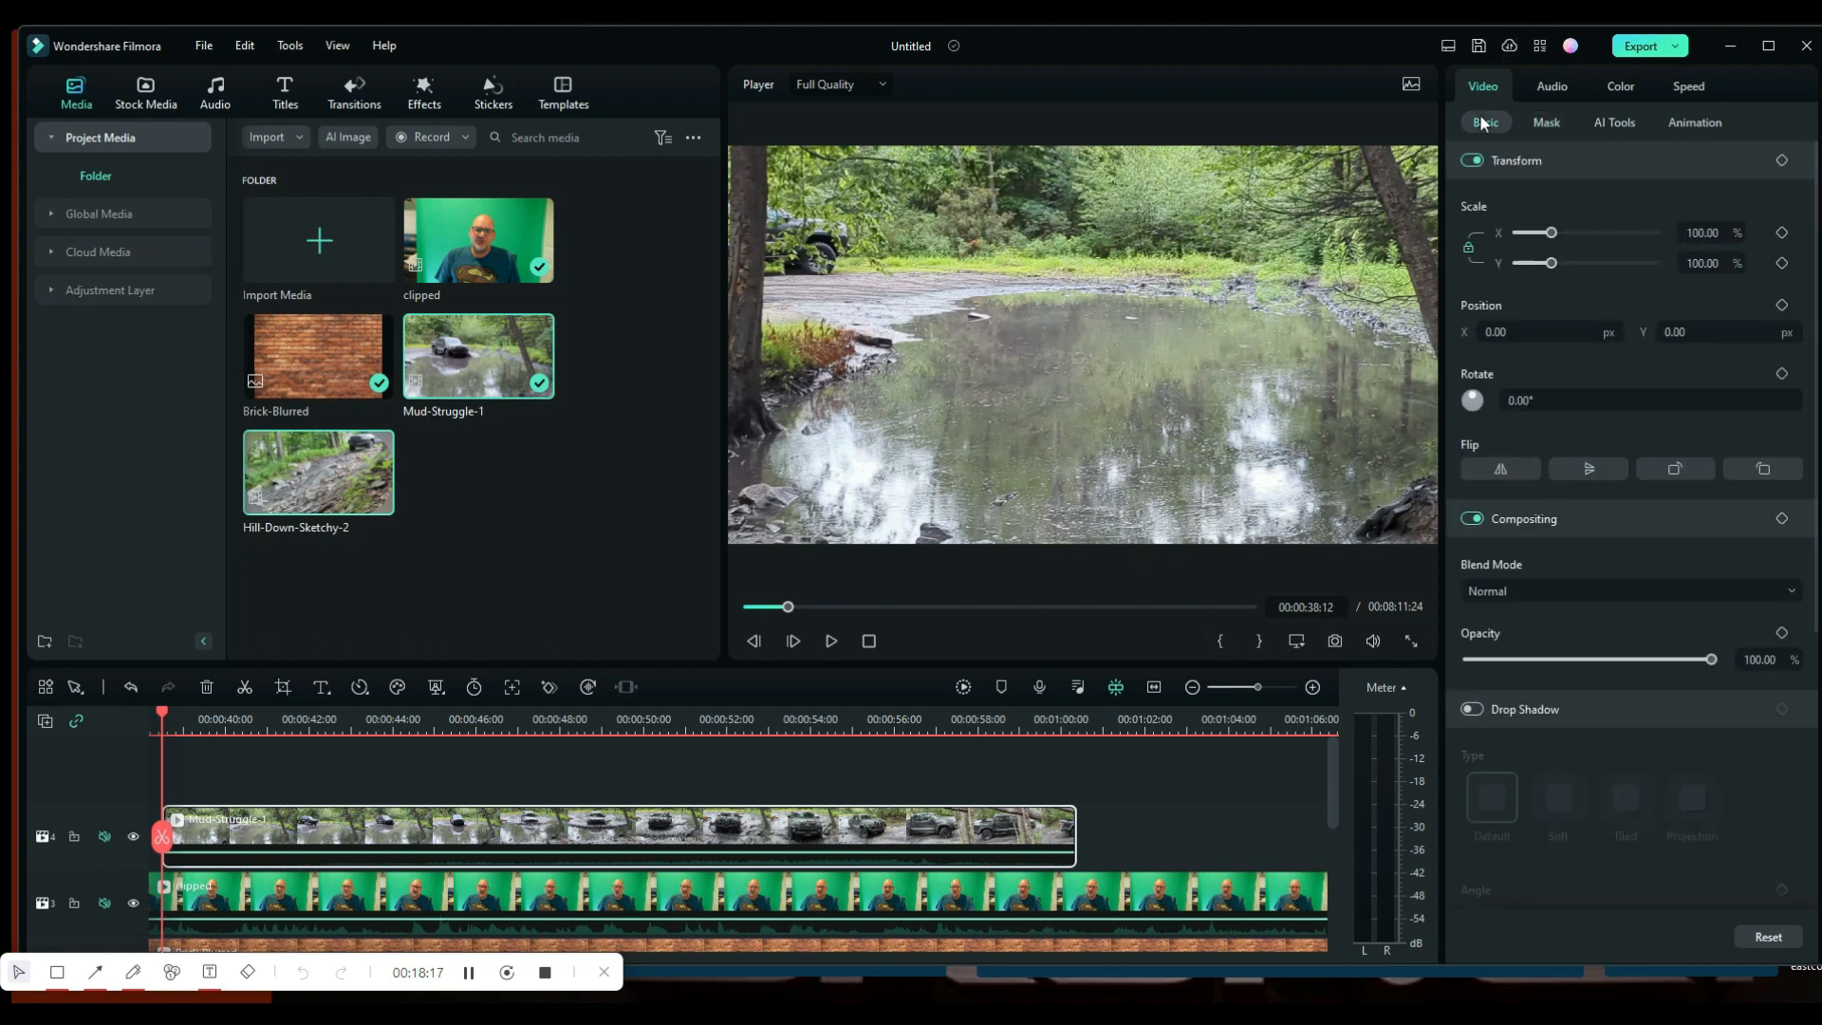
pyautogui.click(834, 641)
pyautogui.click(834, 642)
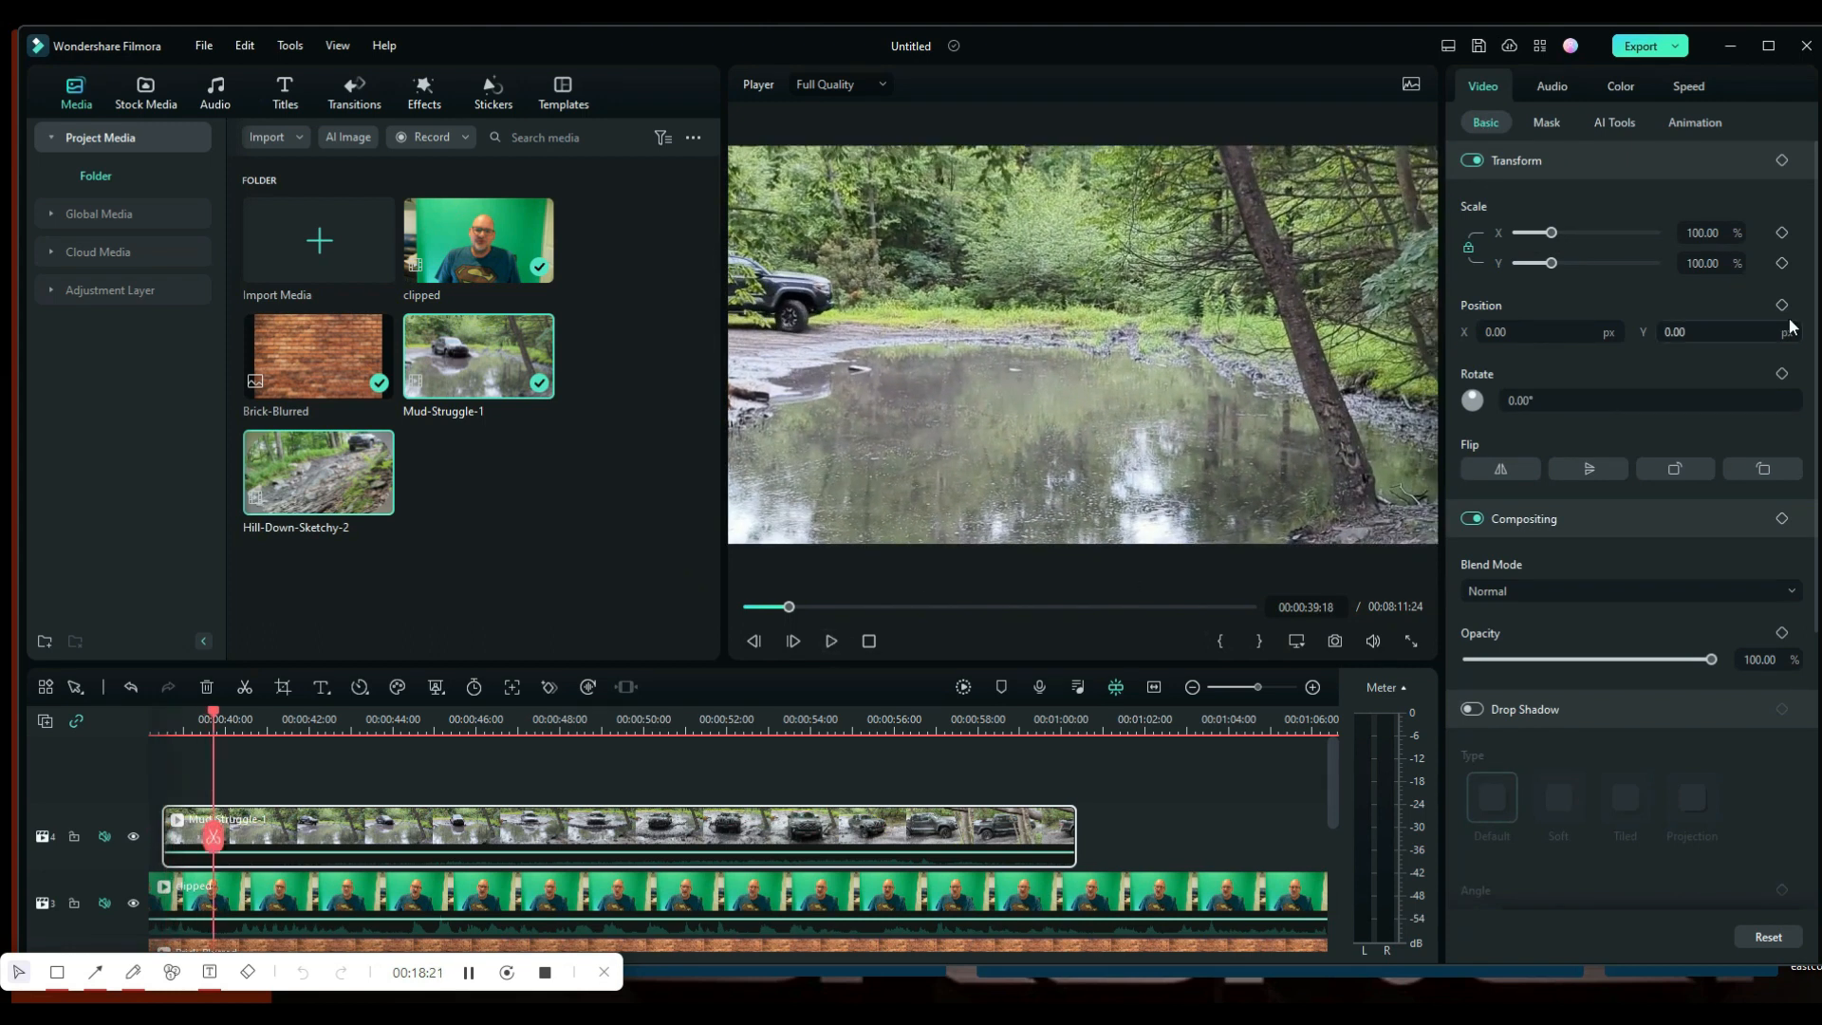
pyautogui.moveTo(1553, 234); pyautogui.dragTo(1569, 239)
pyautogui.moveTo(1038, 342); pyautogui.dragTo(1187, 382)
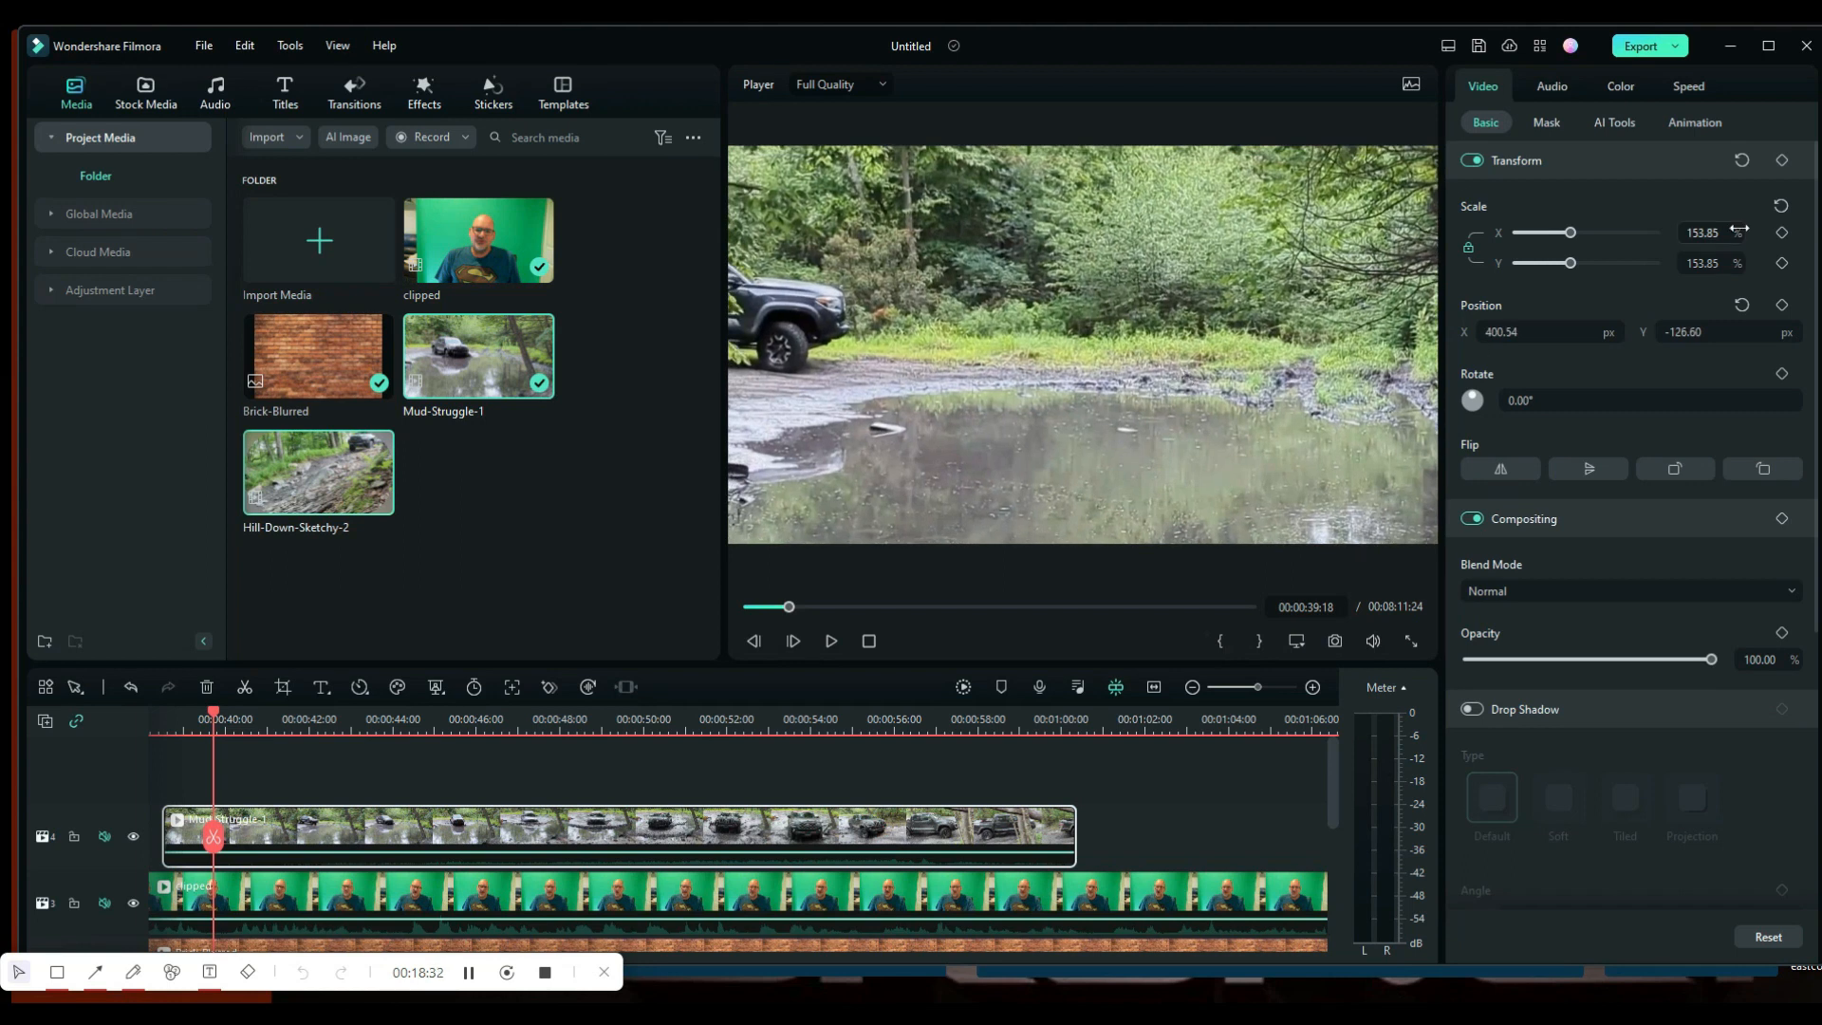
pyautogui.click(1782, 233)
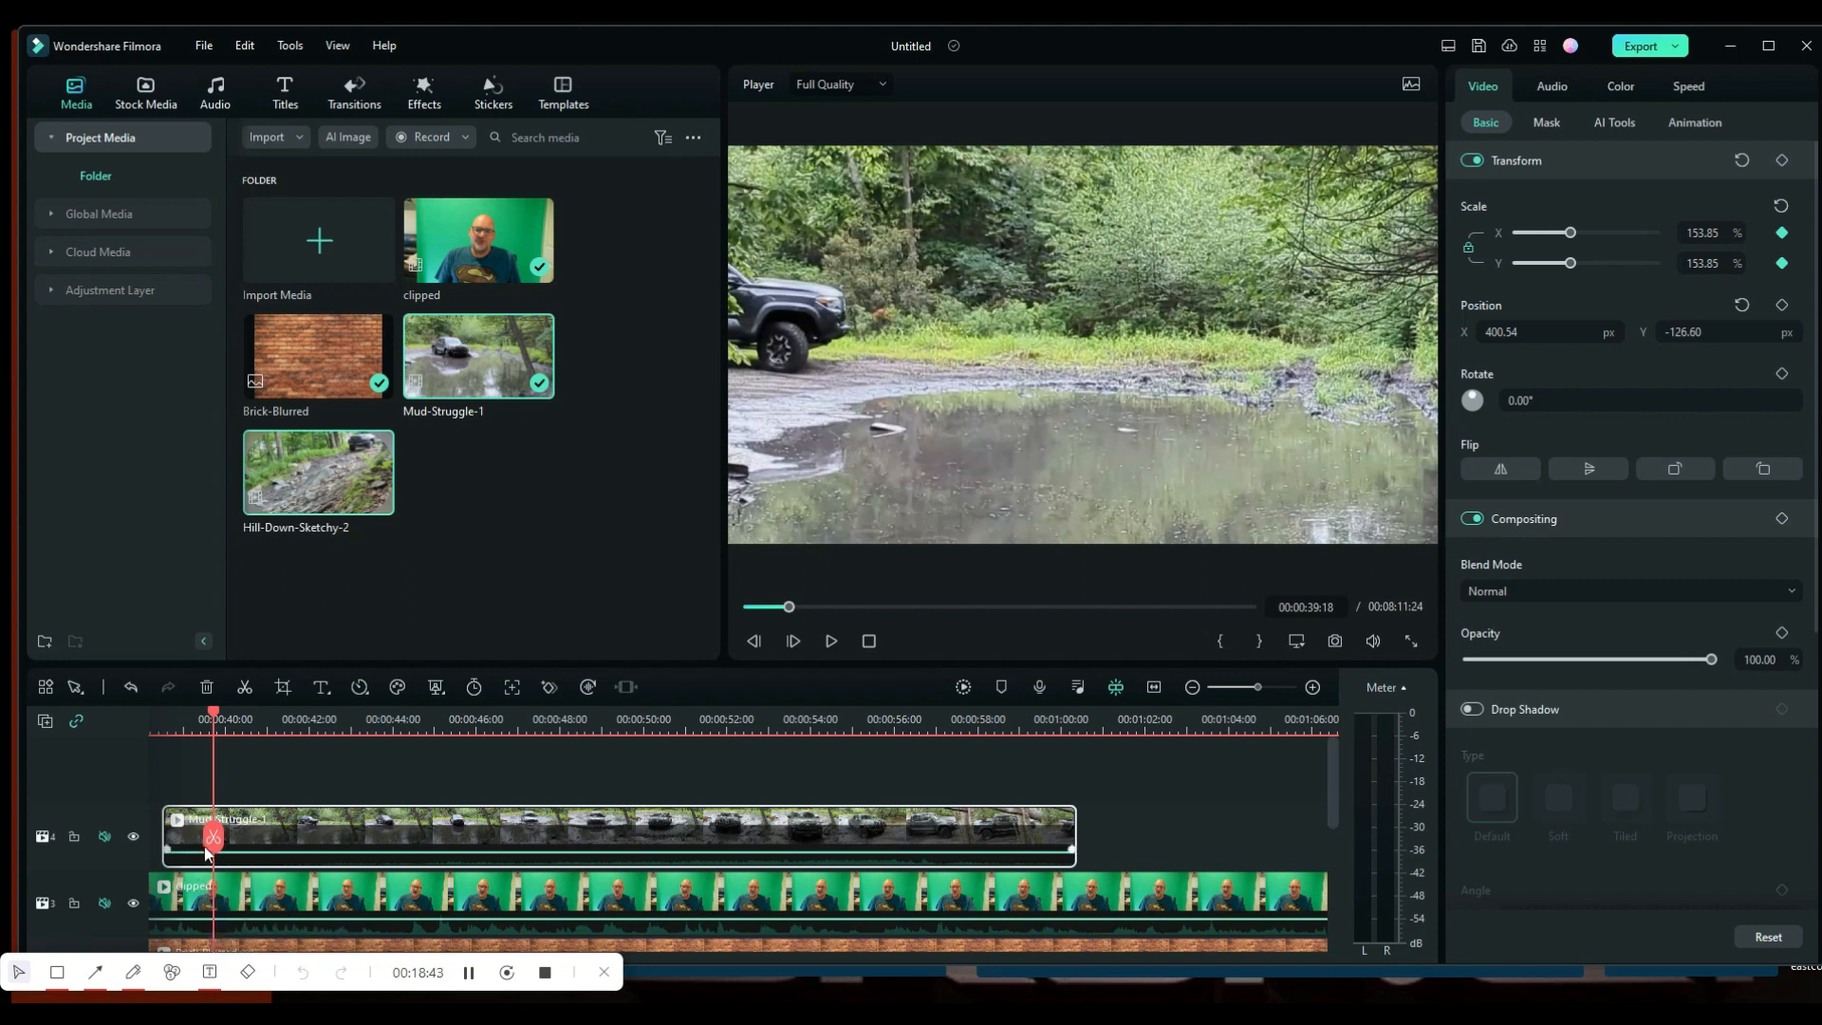
# Step: Add a scale keyframe of 117.48% at 00:00:54:20 and reposition the Mud-Struggle-1 clip to X 130.32, Y -30.33 px
pyautogui.moveTo(216, 841); pyautogui.dragTo(251, 841)
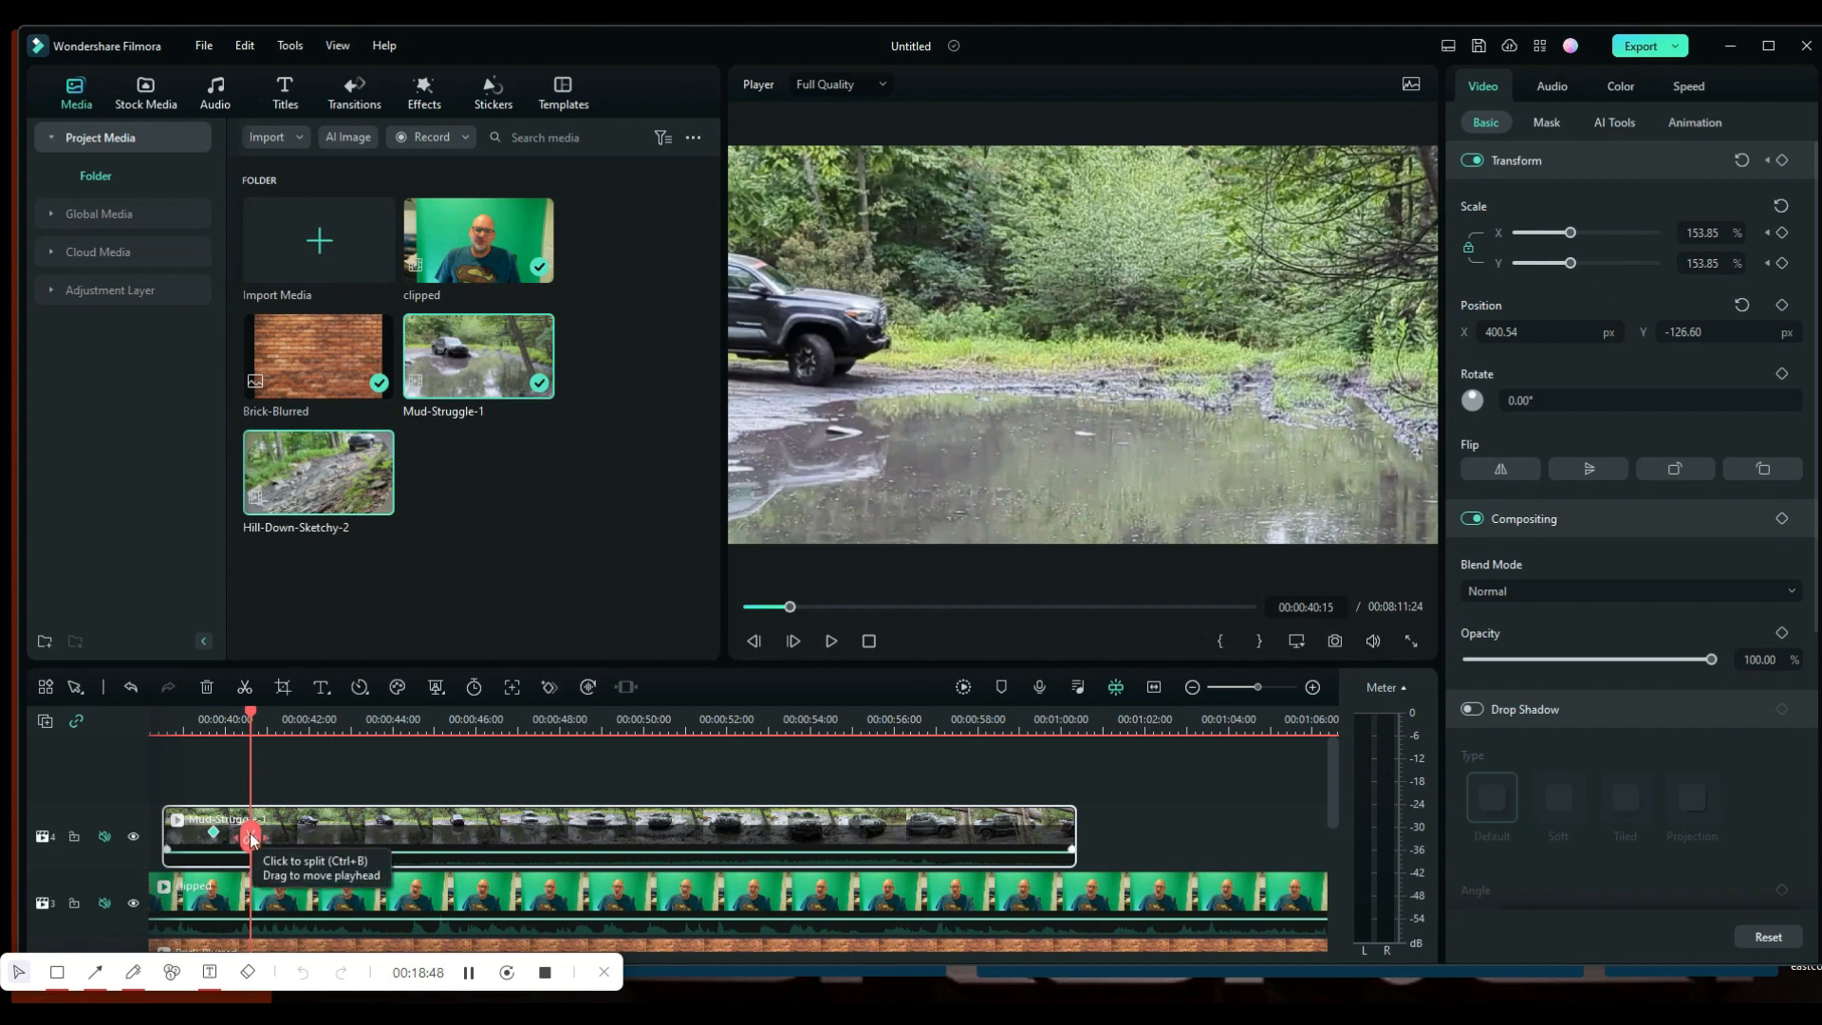
pyautogui.moveTo(251, 841); pyautogui.dragTo(845, 872)
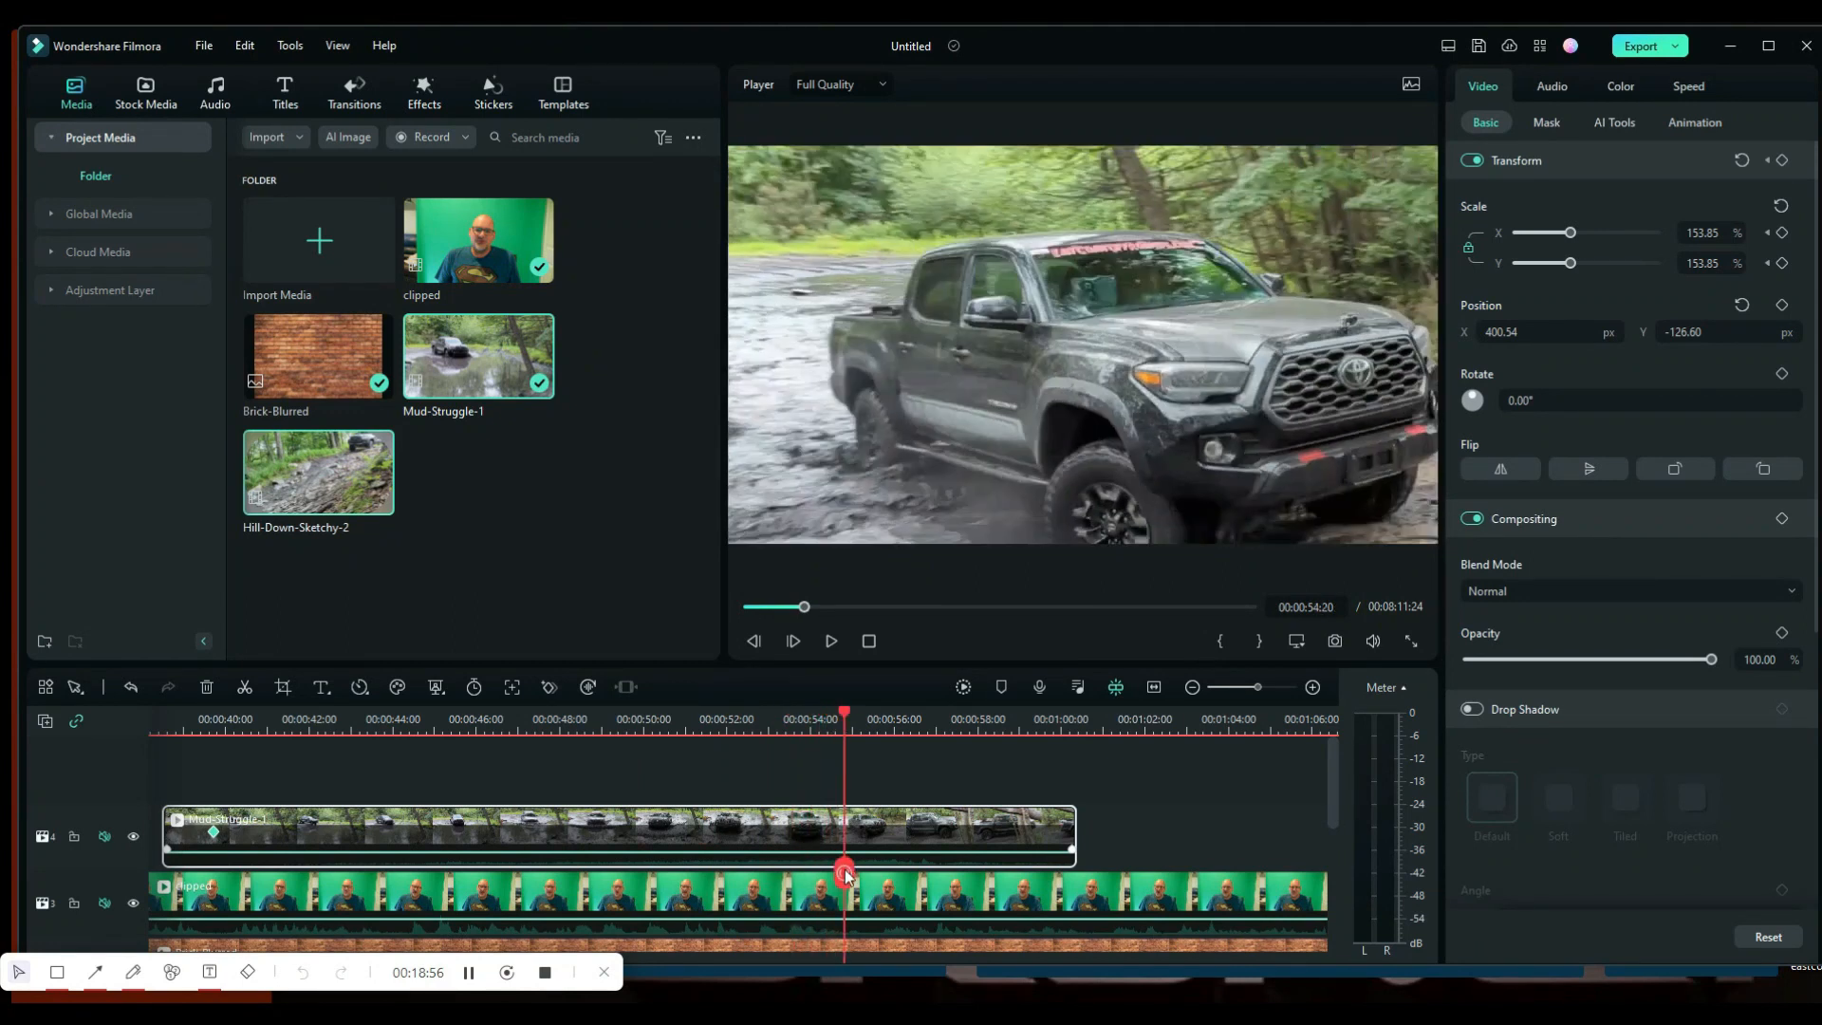
pyautogui.click(1782, 233)
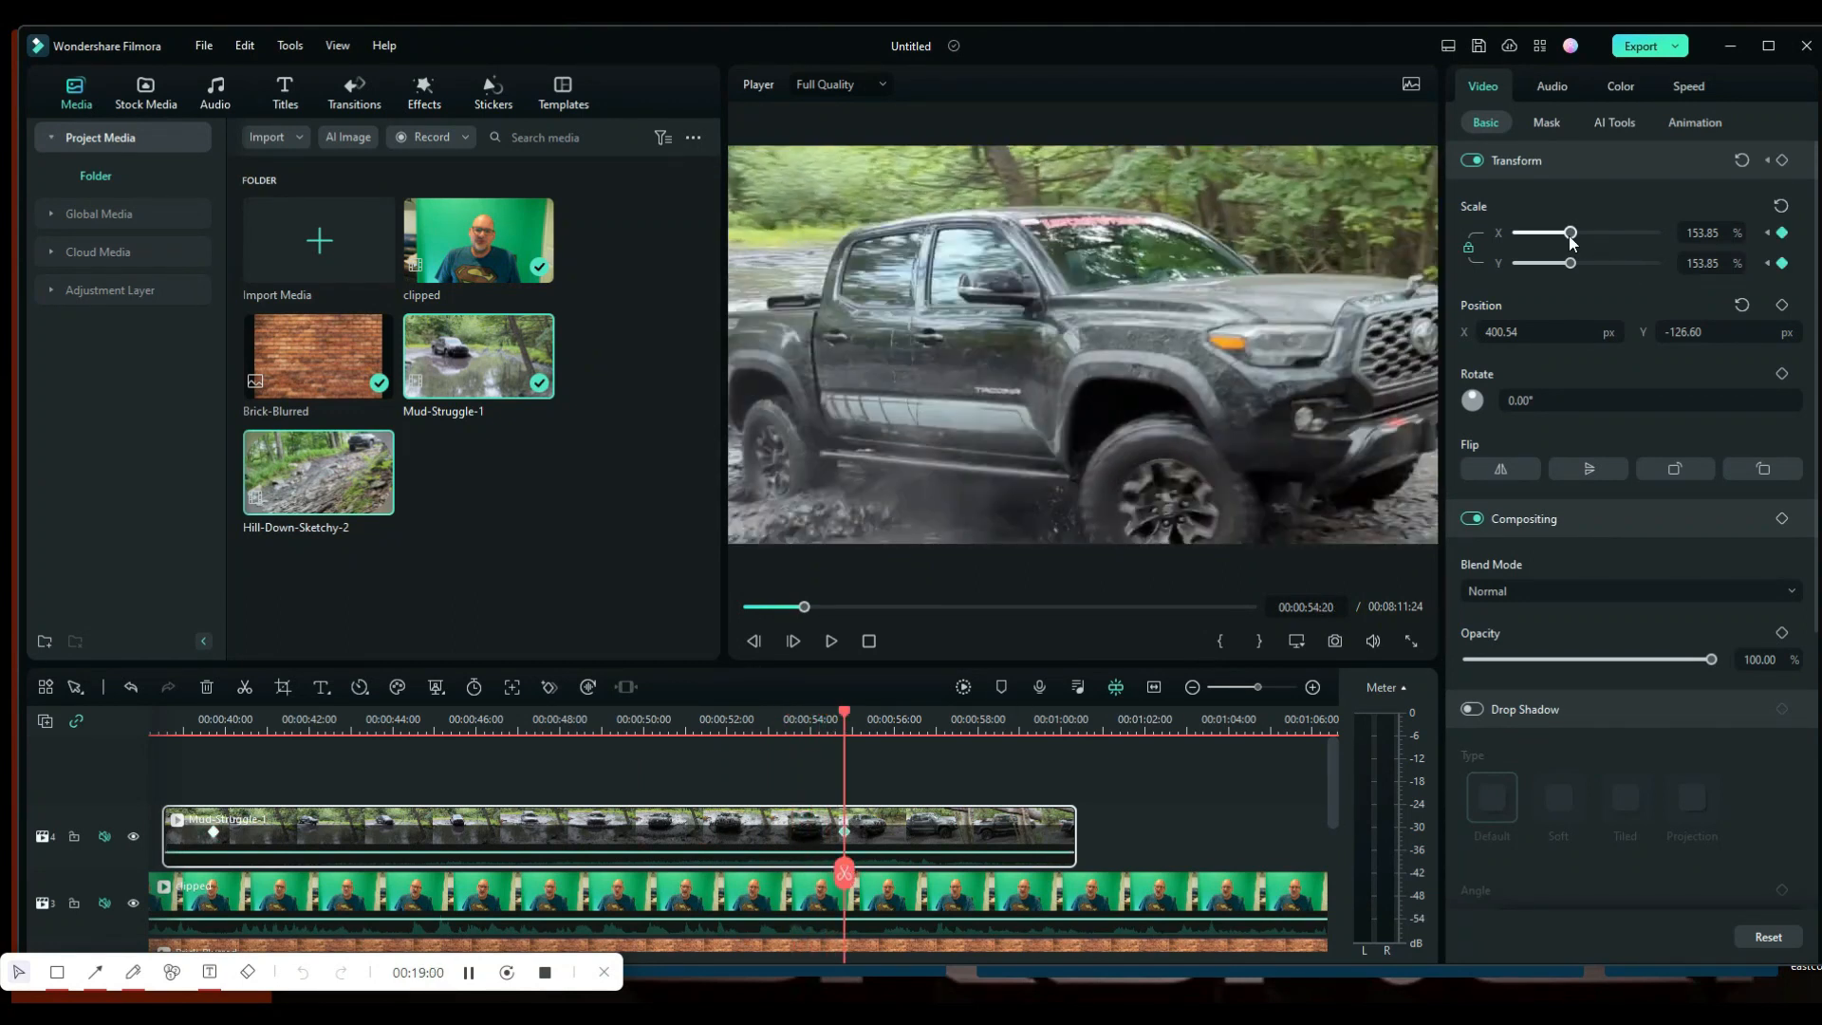
pyautogui.moveTo(1571, 233); pyautogui.dragTo(1559, 234)
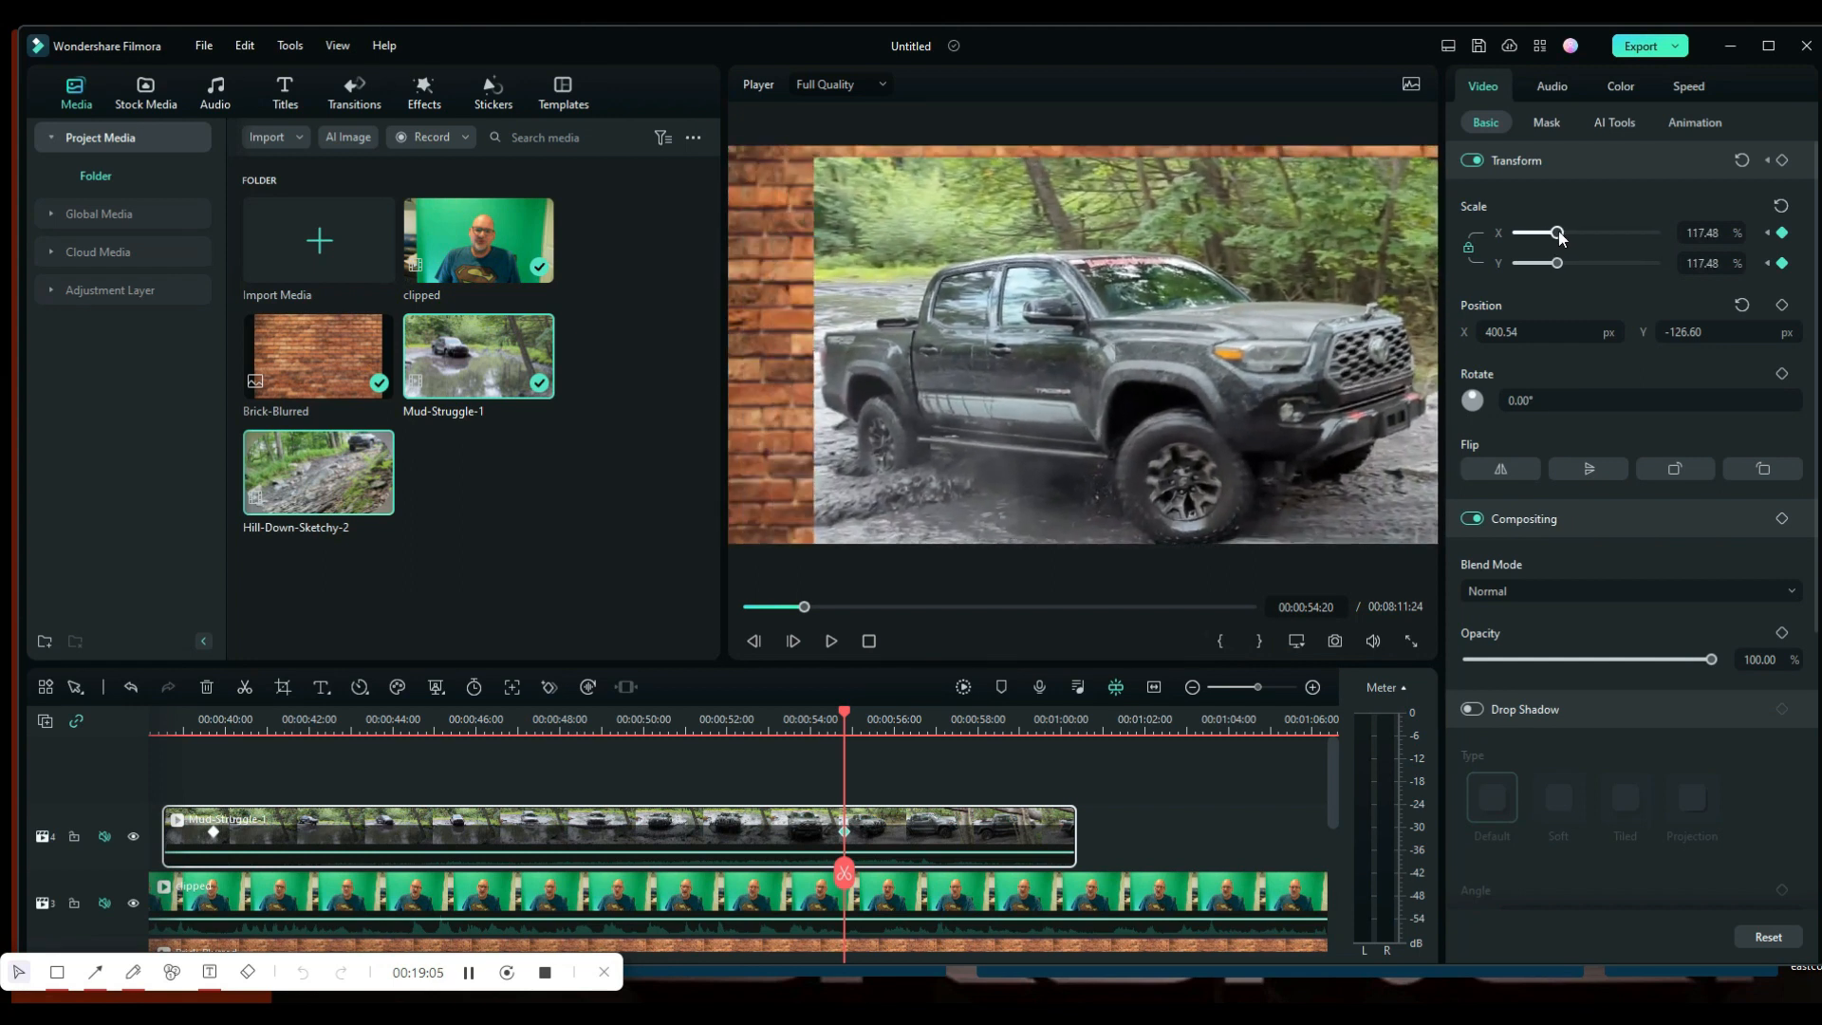
pyautogui.moveTo(1272, 345); pyautogui.dragTo(1197, 323)
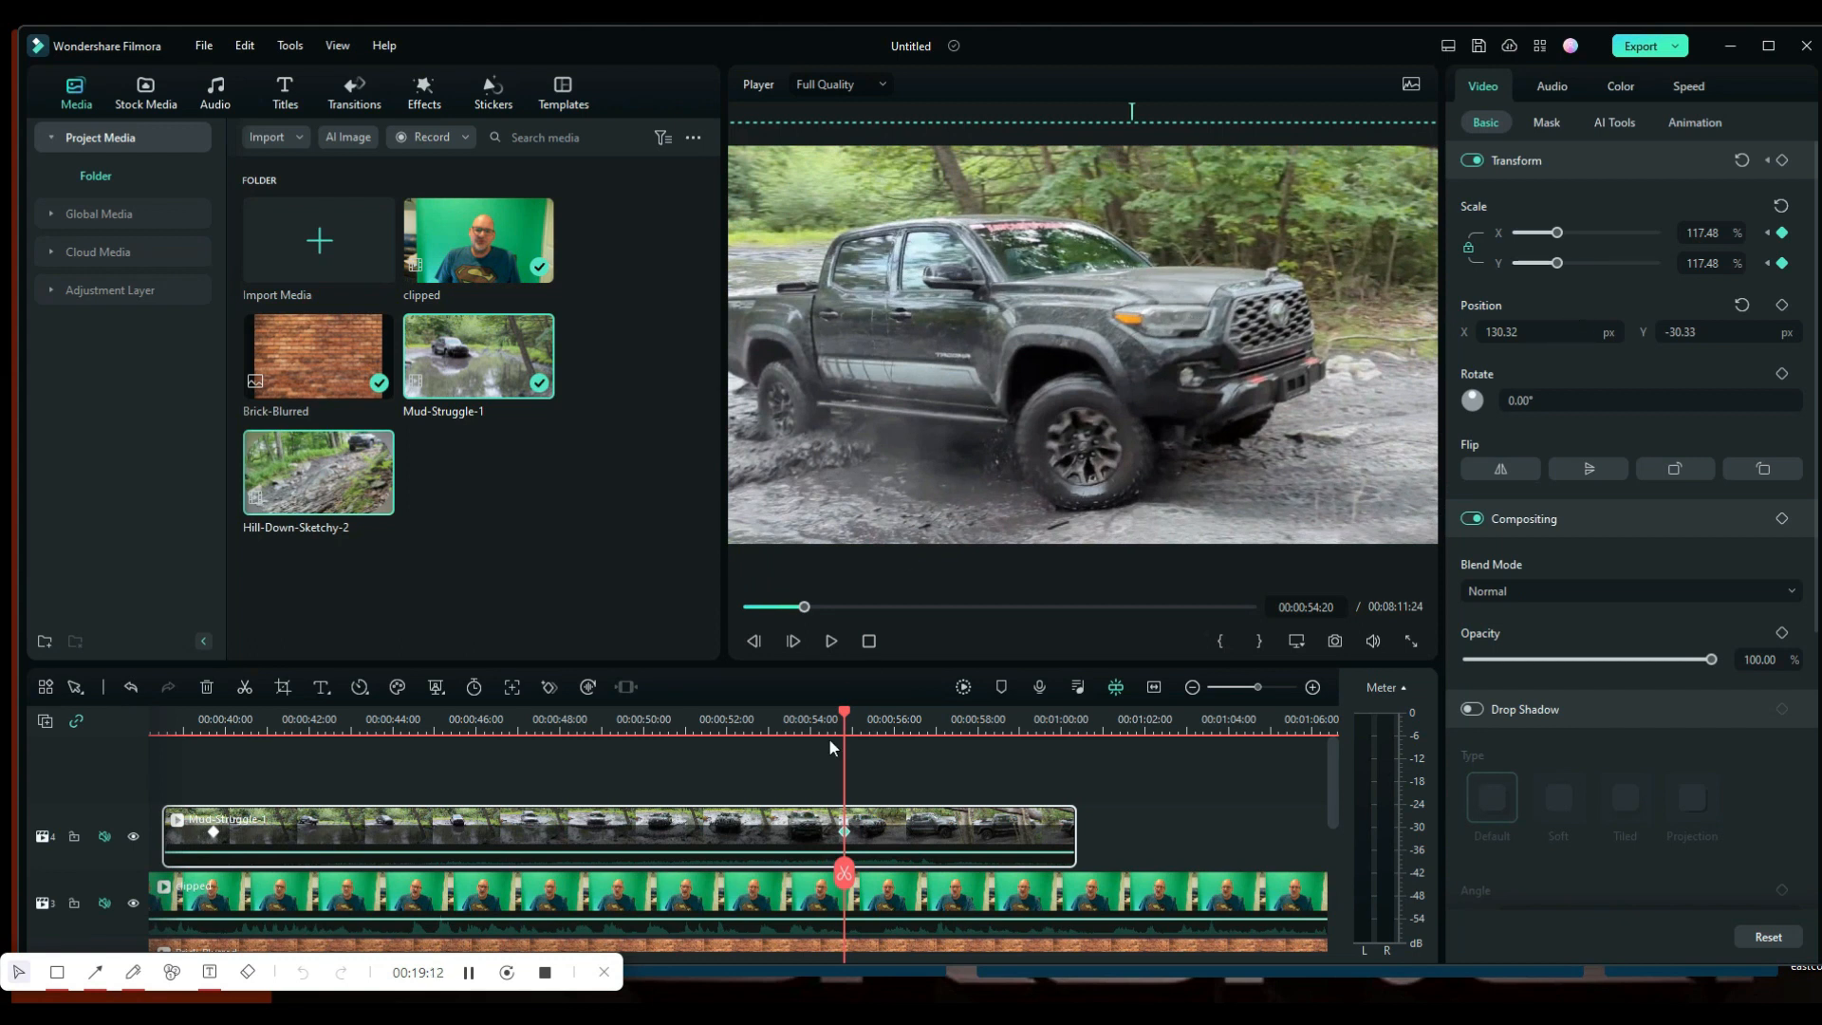
# Step: Play back the Mud-Struggle-1 clip from near its first keyframe to its end to check the zoom animation
pyautogui.moveTo(849, 878); pyautogui.dragTo(228, 878)
pyautogui.press('space')
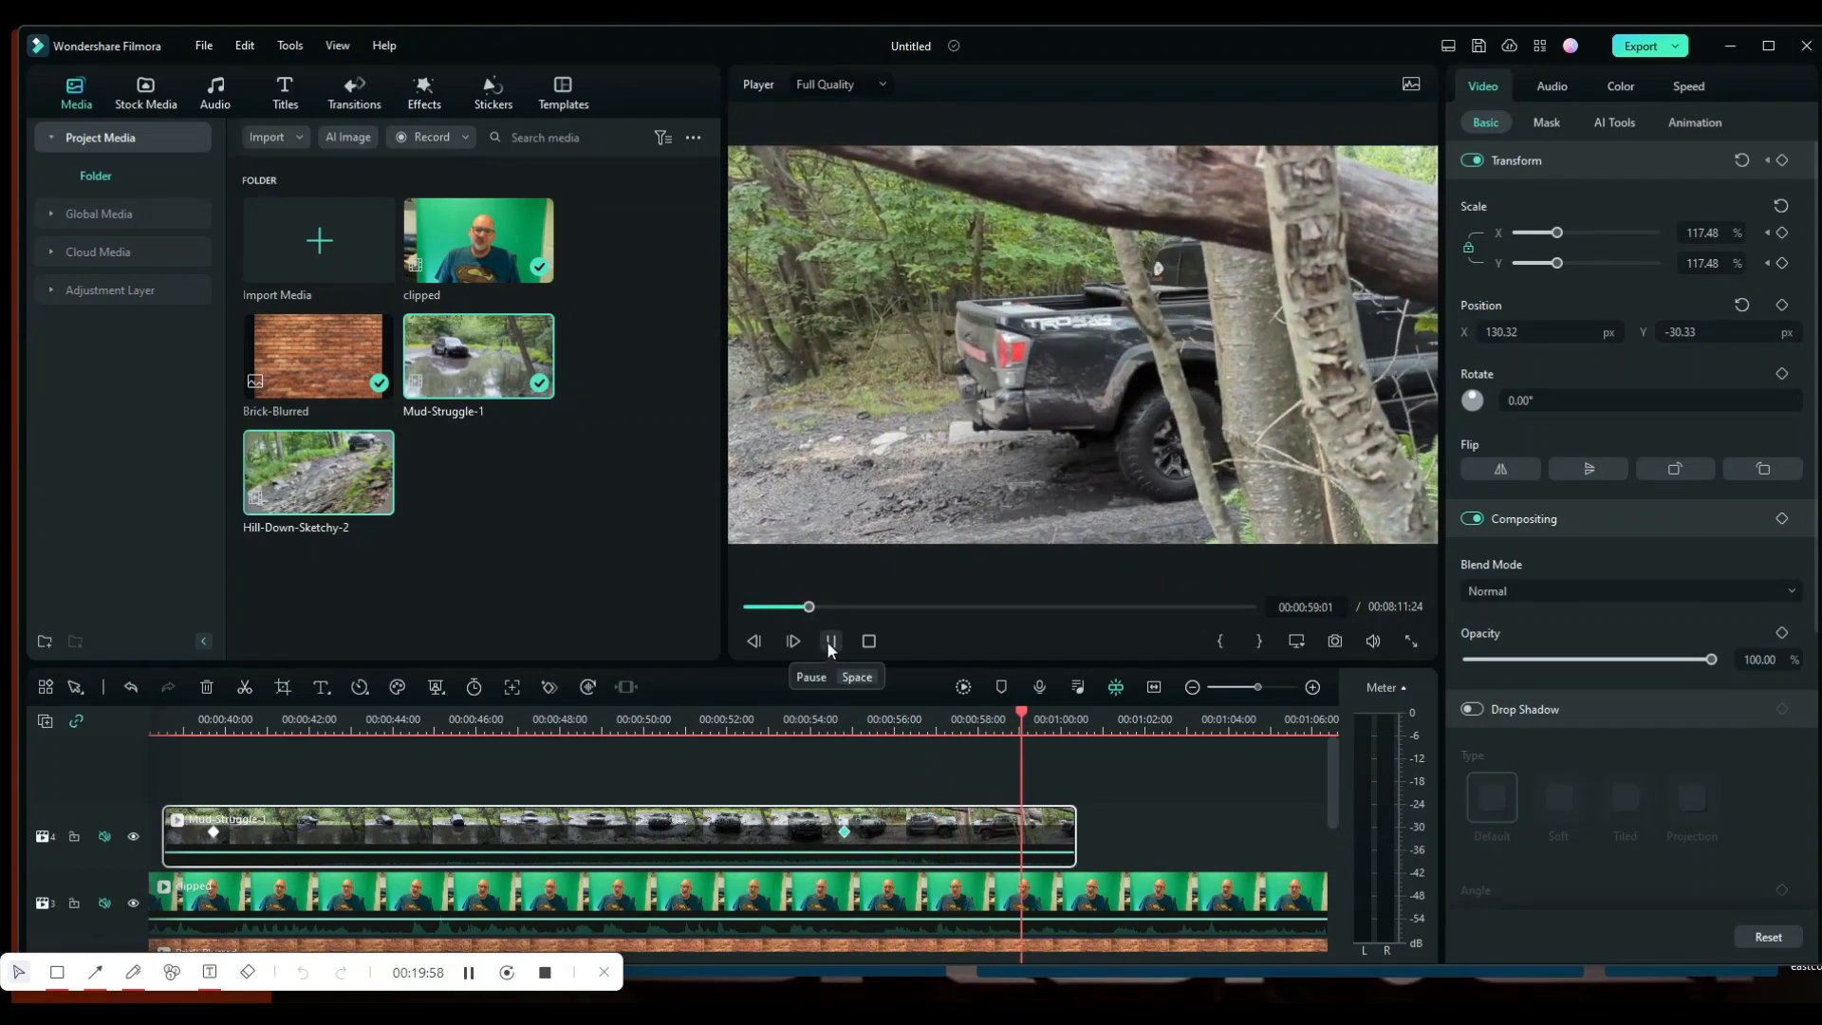
pyautogui.click(830, 640)
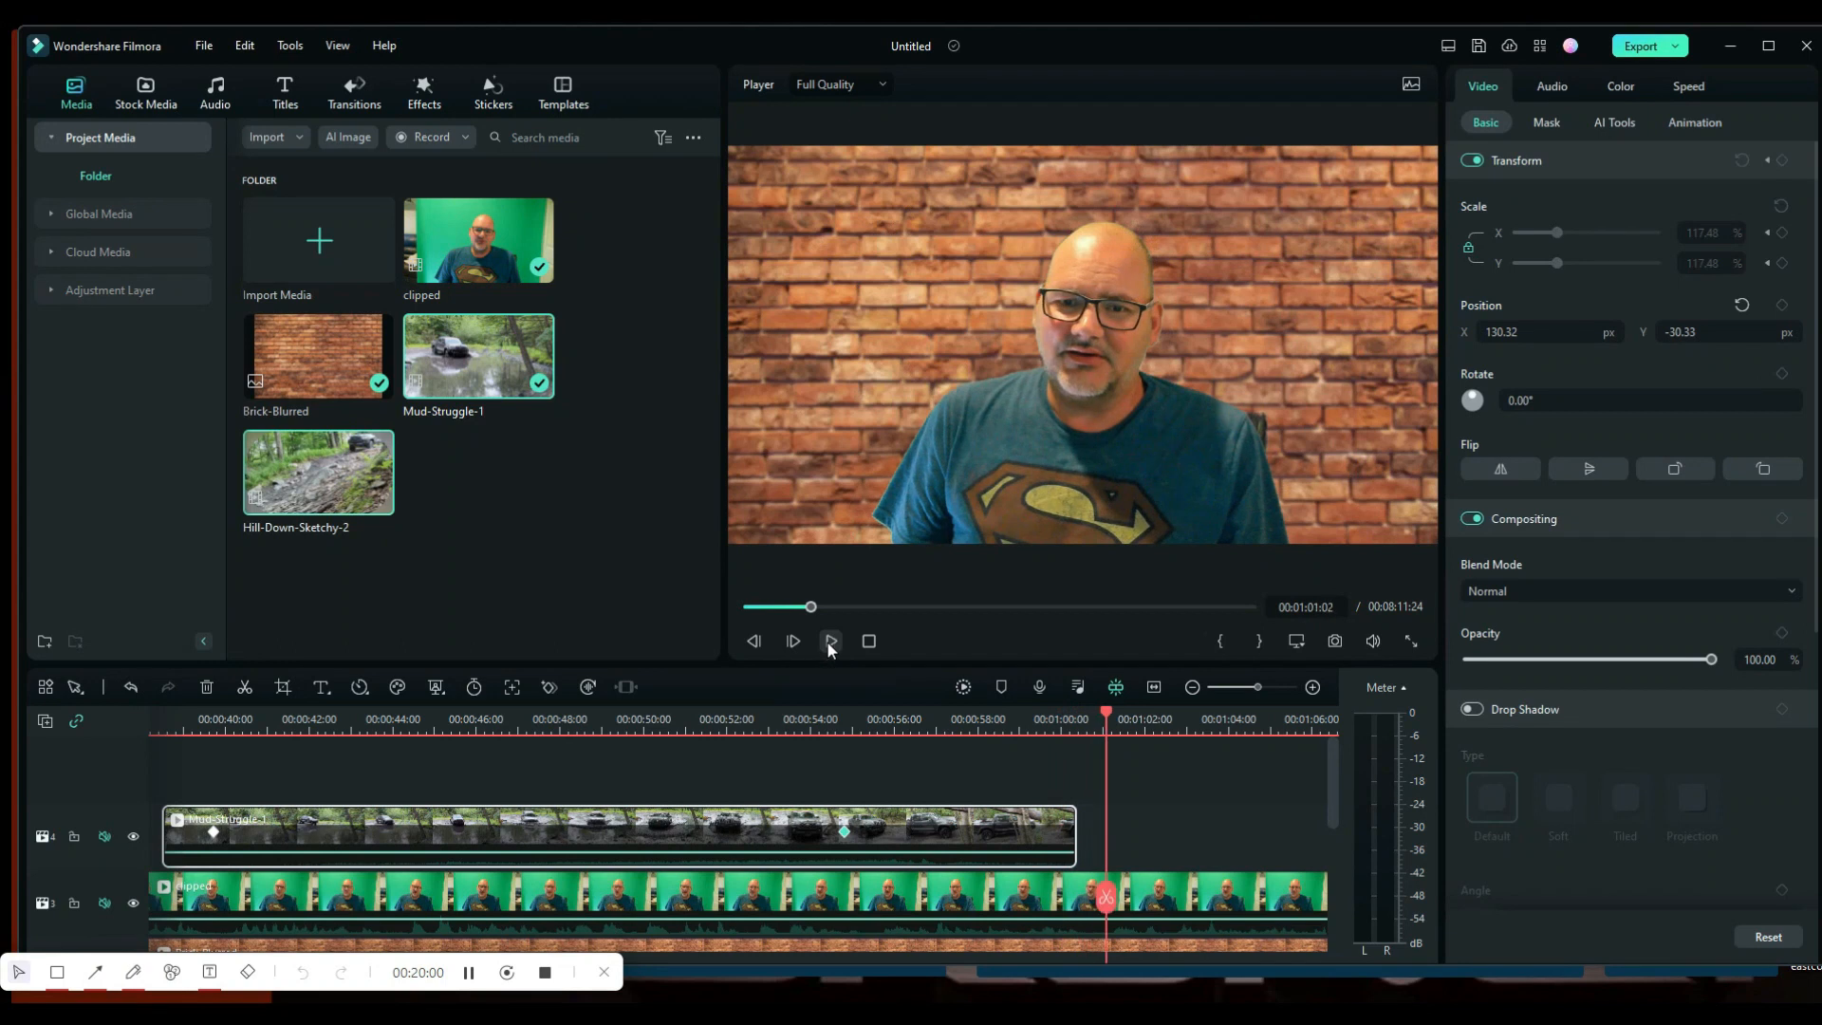